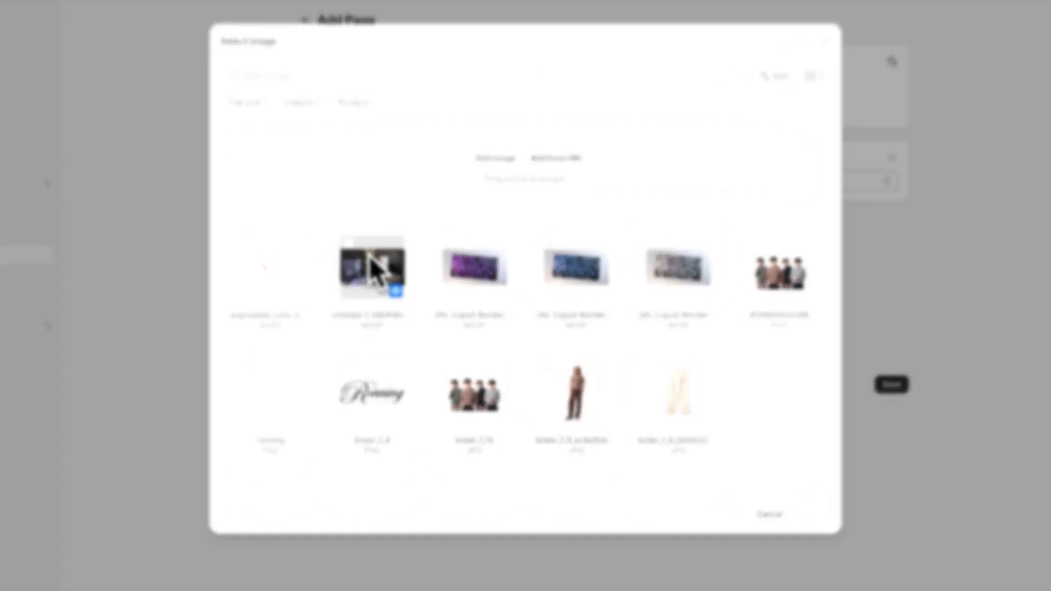
left_click(370, 256)
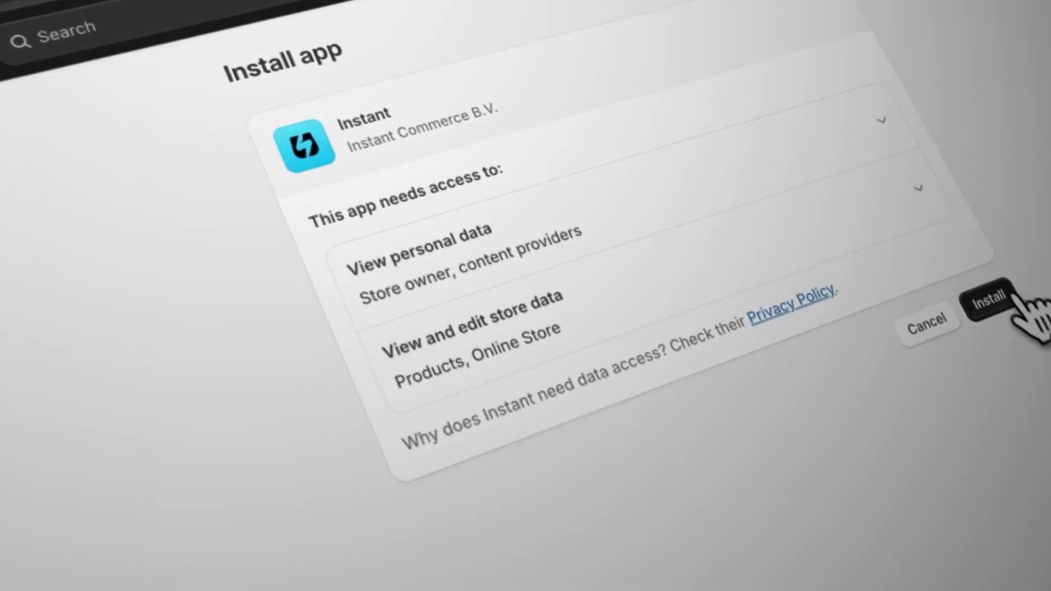
left_click(833, 326)
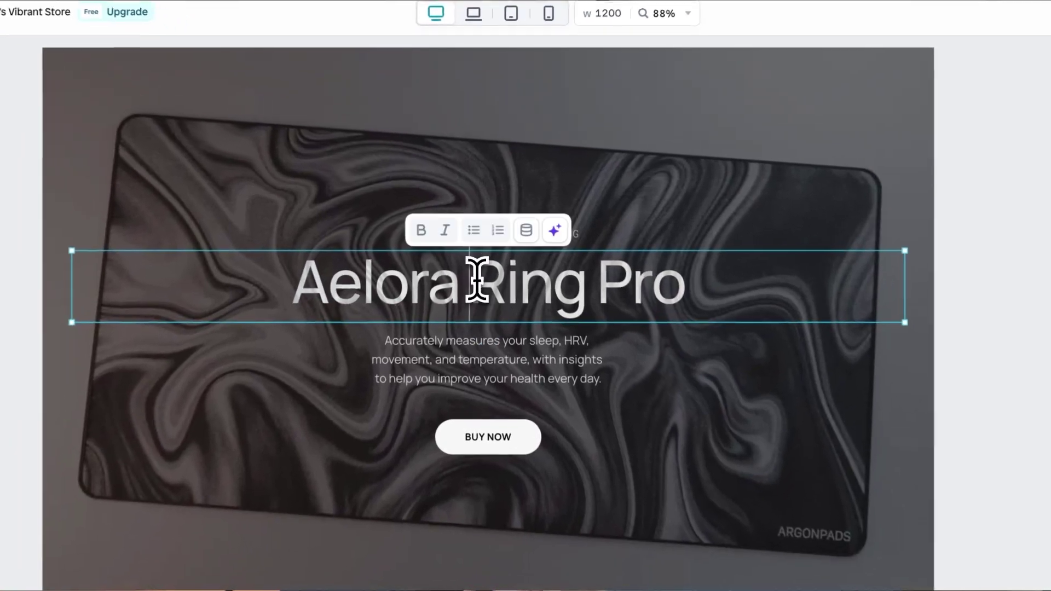
triple_click(477, 282)
type("no")
type("use")
scroll(621, 329, "down", 10)
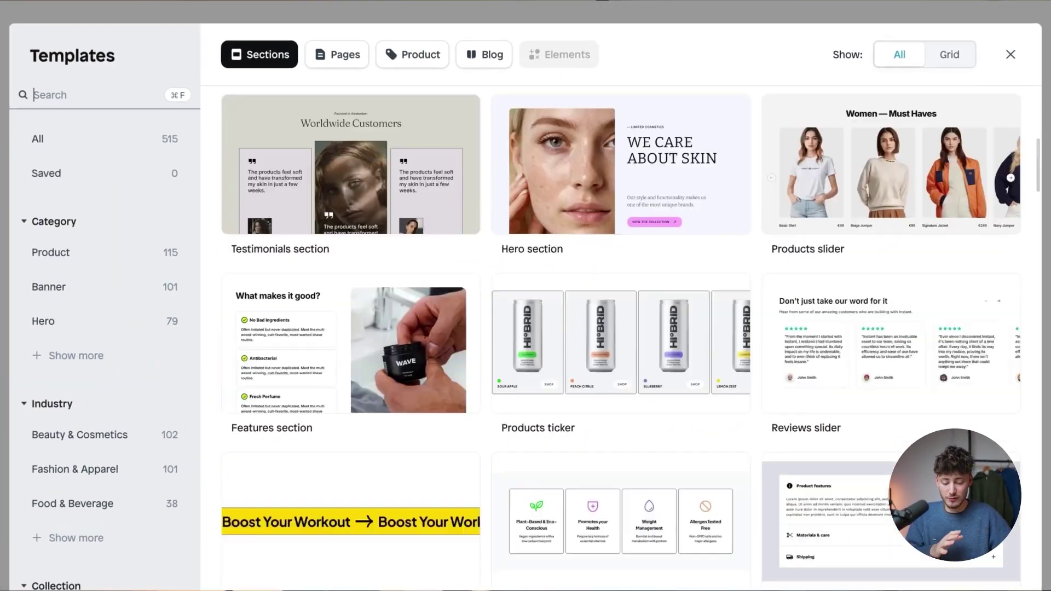
scroll(486, 429, "up", 15)
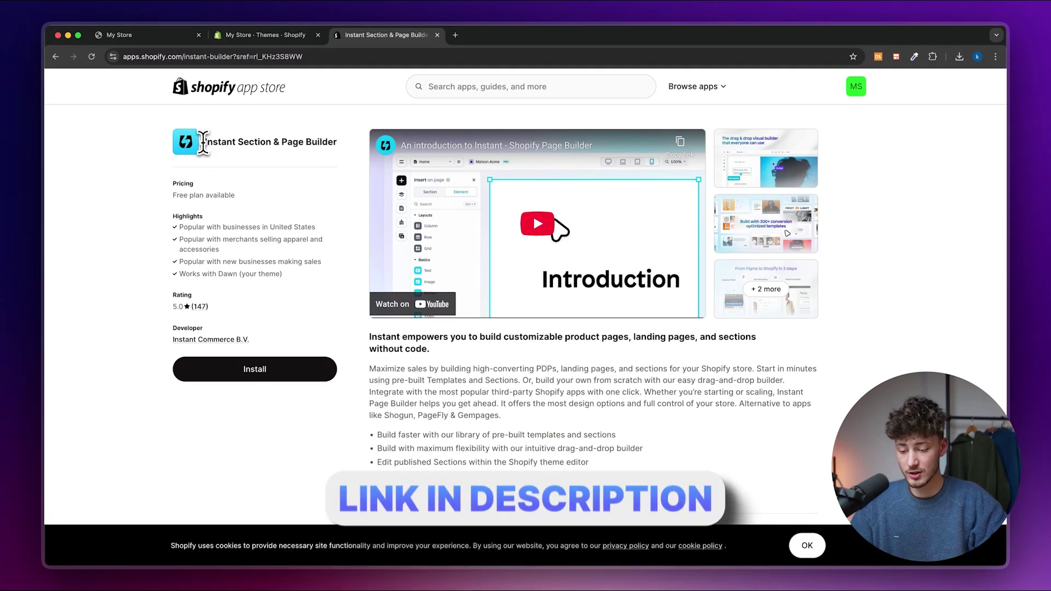
Install the Instant Section & Page Builder app from its Shopify App Store listing
left_click_drag(203, 142, 321, 148)
left_click(327, 151)
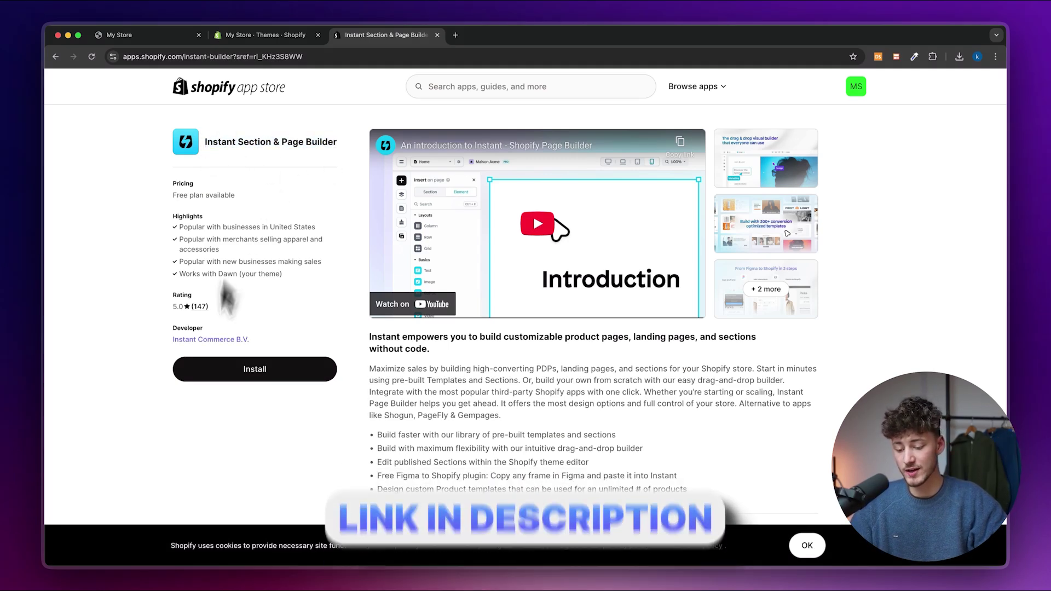
left_click(253, 372)
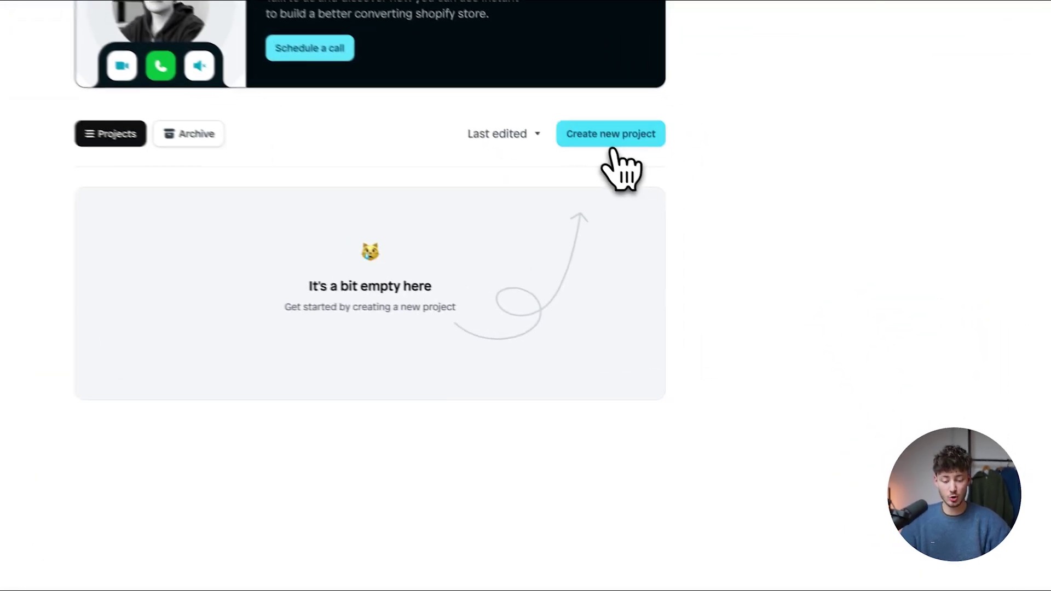
Create a new project titled "argonpads remade" without choosing an industry
left_click(728, 244)
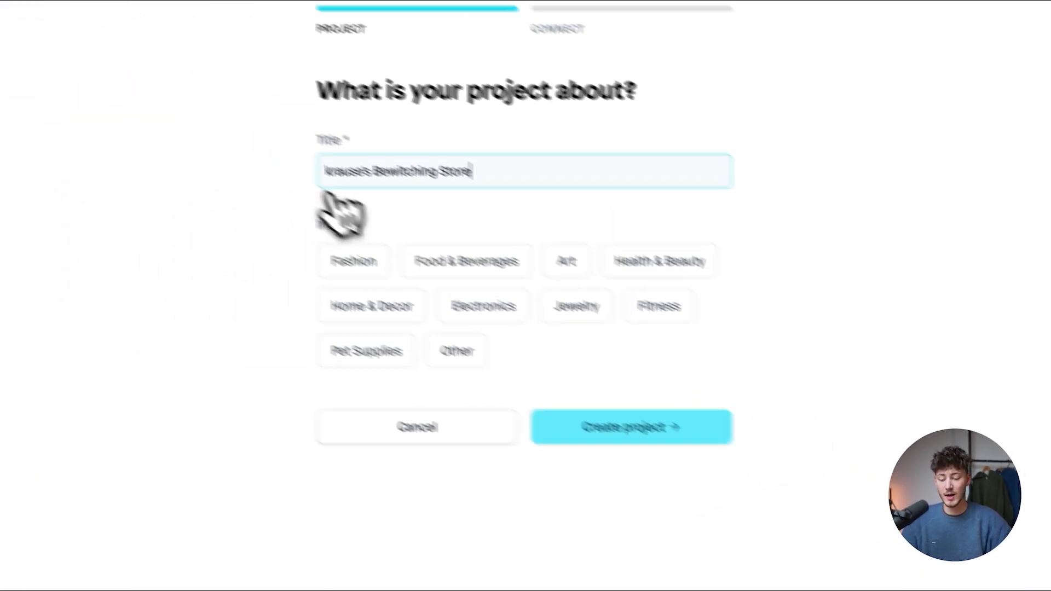
left_click(379, 269)
triple_click(556, 201)
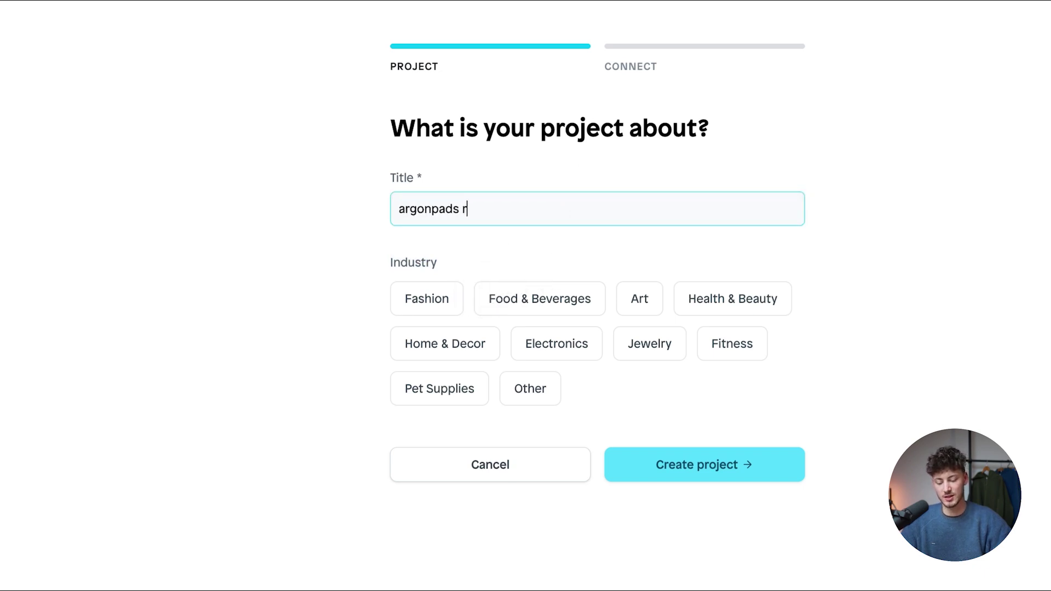
left_click(623, 140)
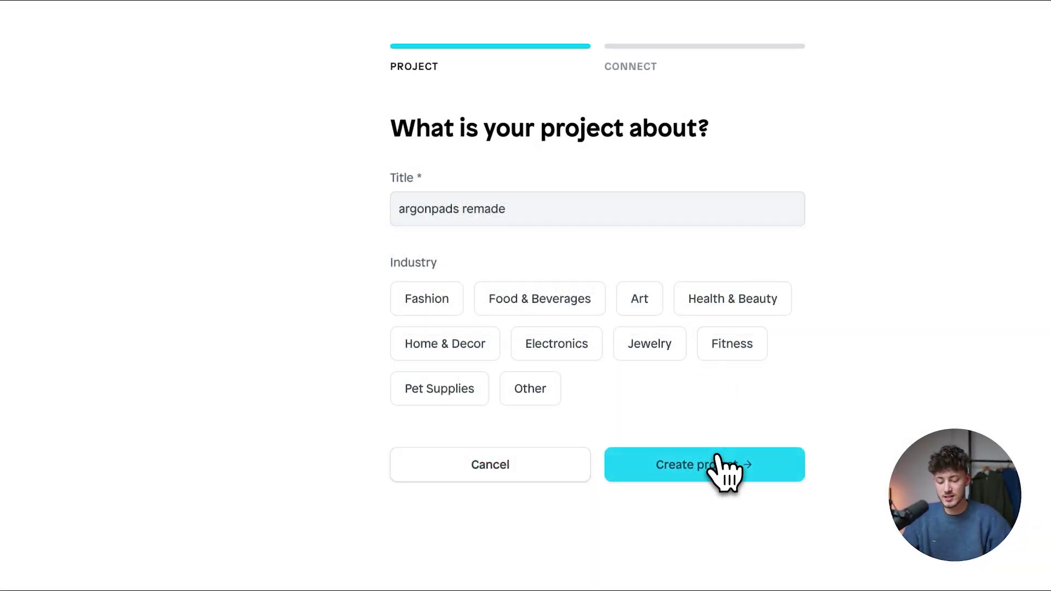
left_click(720, 463)
Connect the new project to the Shopify store with the import of brand styles enabled
left_click_drag(390, 245, 504, 254)
left_click(572, 241)
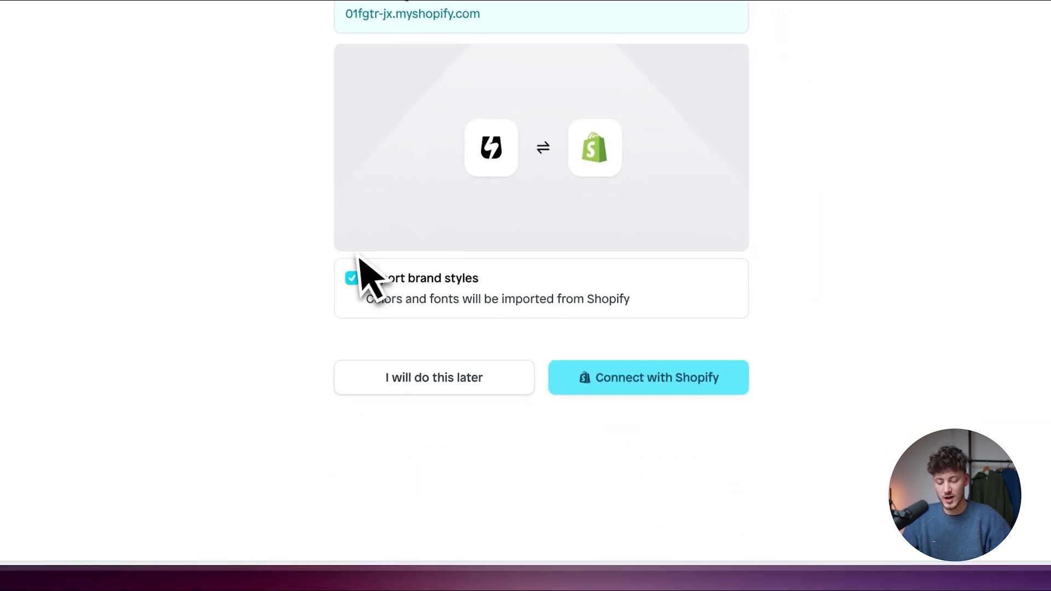
left_click_drag(366, 286, 449, 290)
left_click(509, 299)
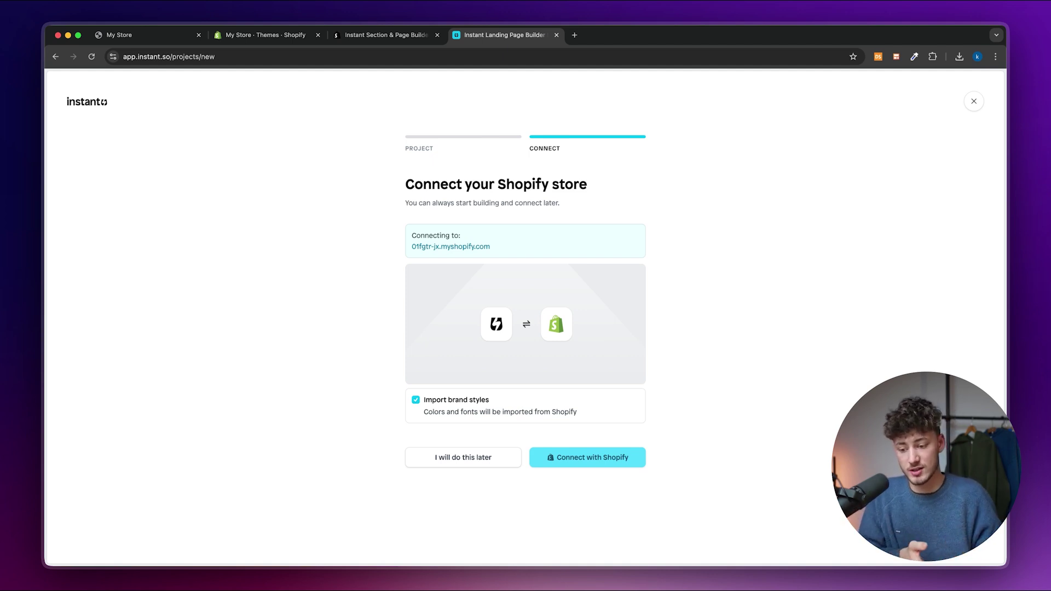
left_click(596, 460)
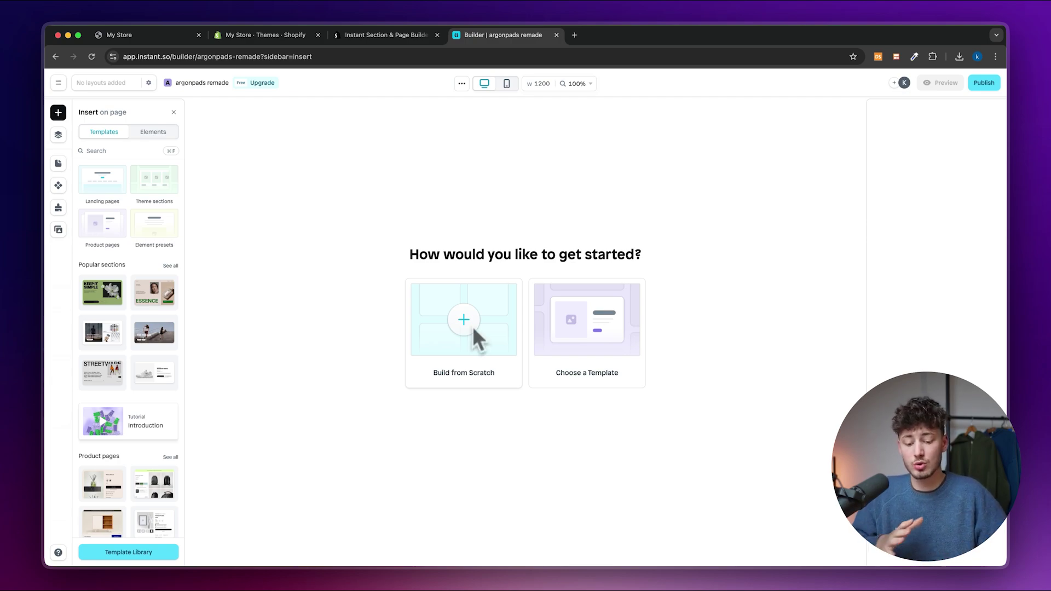
Choose to start from a template and look through the section templates in the library
left_click(624, 355)
scroll(583, 339, "down", 10)
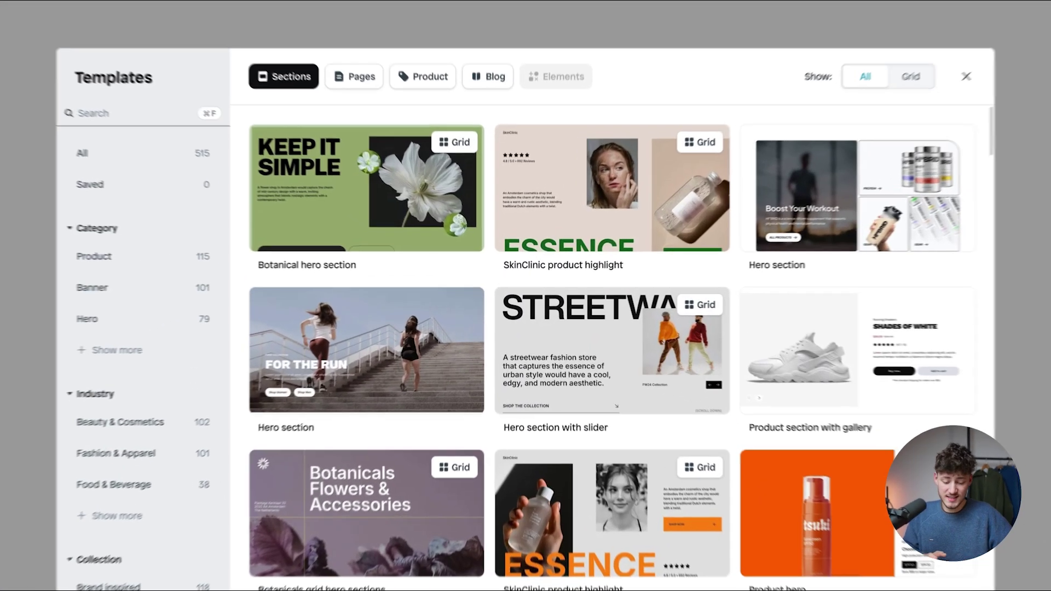
scroll(486, 408, "down", 20)
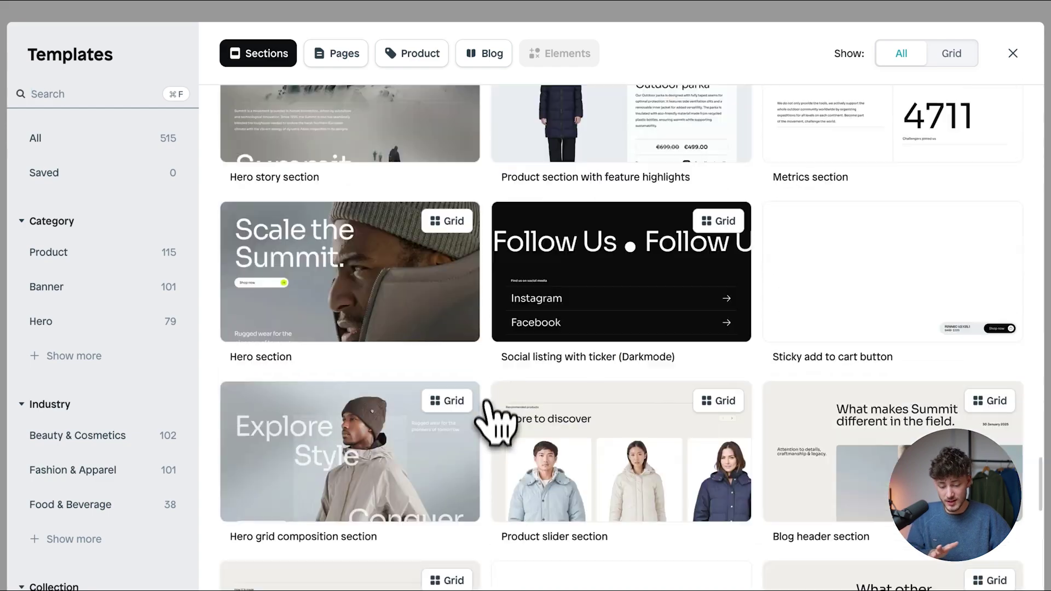
scroll(487, 408, "up", 20)
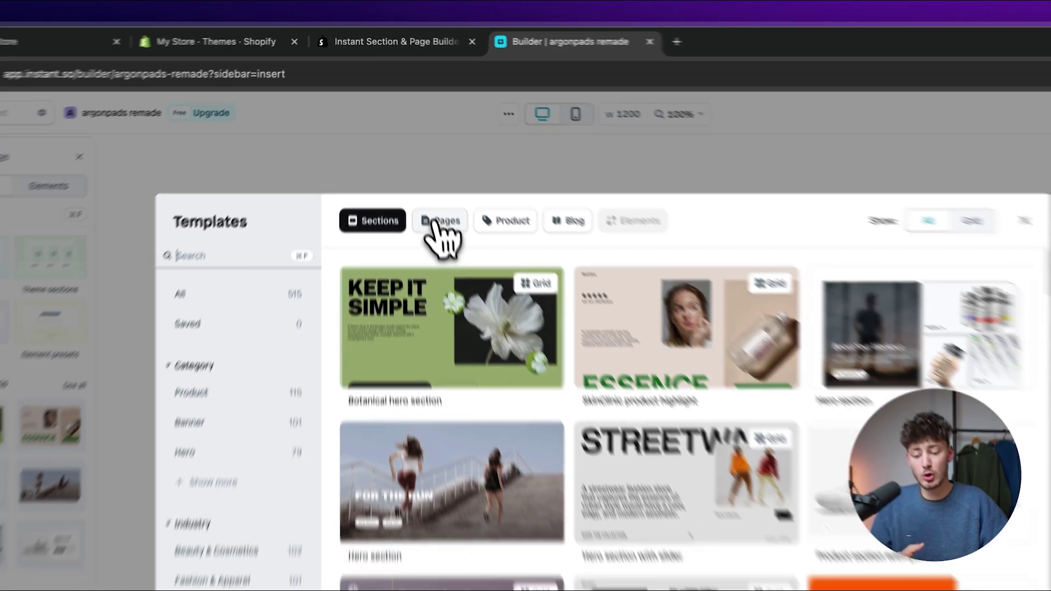
Show the page templates, look through the landing pages and try to save the OLIPOP landing template
left_click(452, 252)
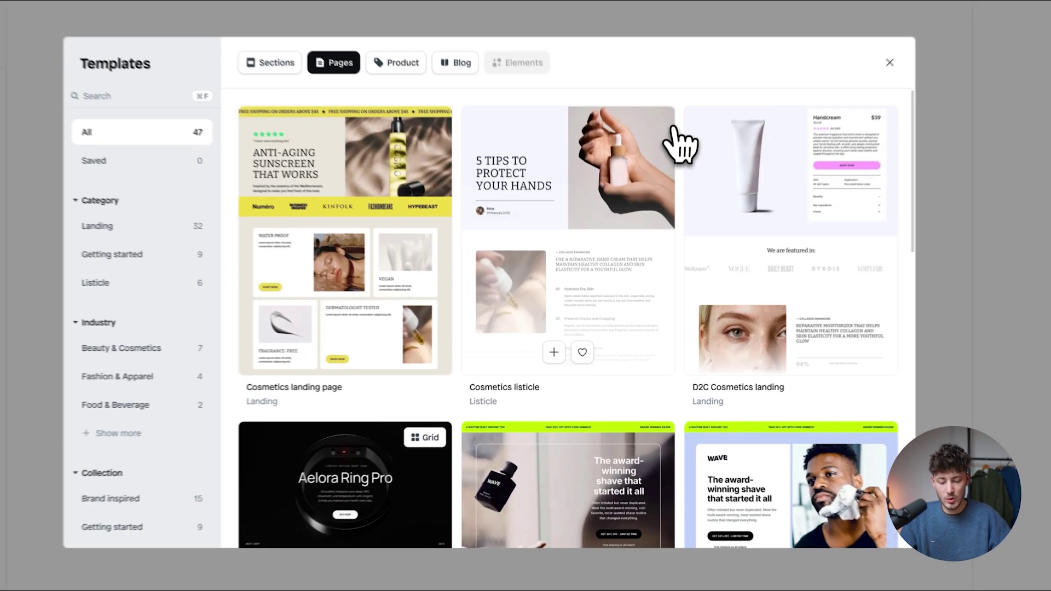
scroll(648, 193, "down", 10)
scroll(666, 100, "down", 20)
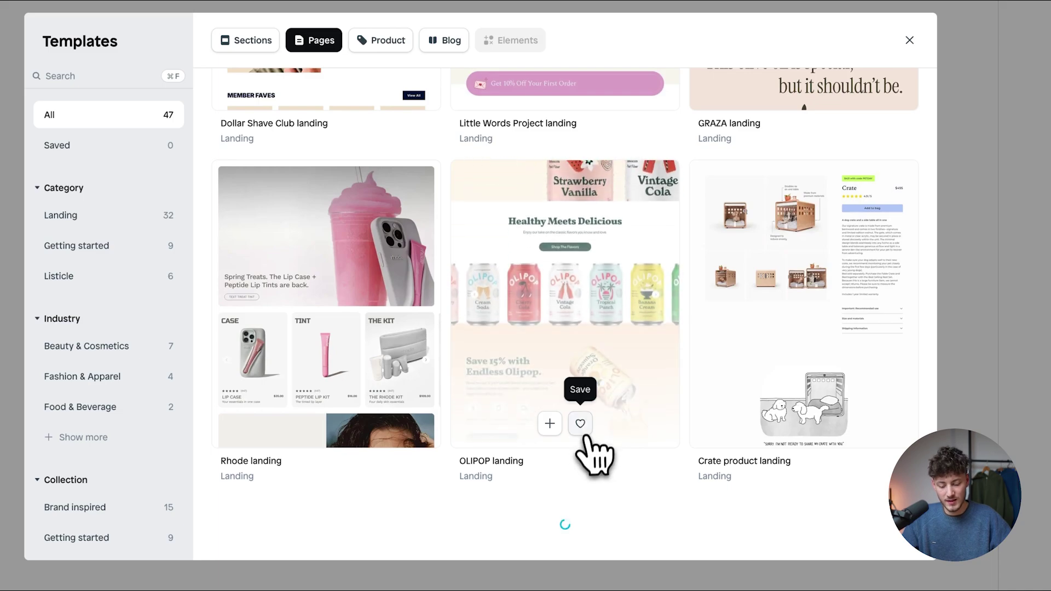
left_click(580, 424)
scroll(582, 424, "down", 15)
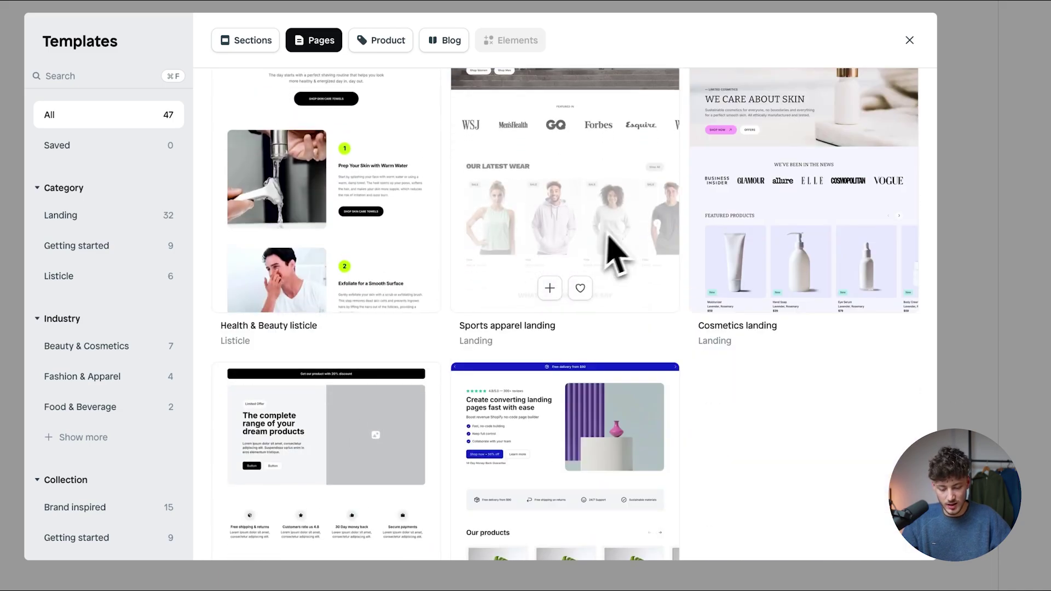
Save the Plants & Interior page template to the saved templates
scroll(690, 394, "up", 1)
scroll(713, 342, "up", 15)
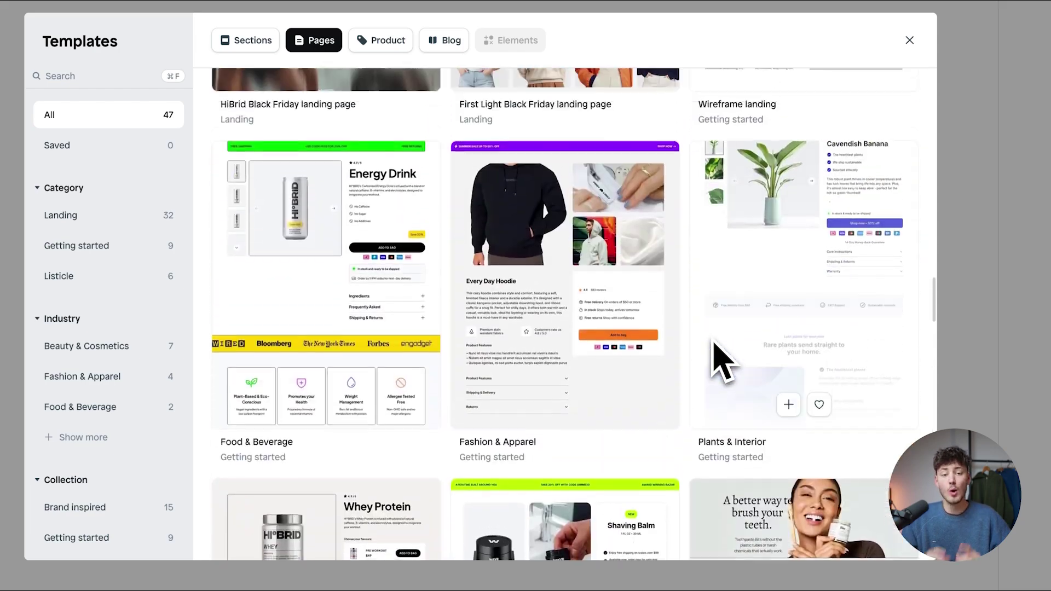
left_click(819, 414)
Examine further page templates, including the previews of the Cosmetics listicle and the Smart ring landing page
scroll(716, 352, "down", 10)
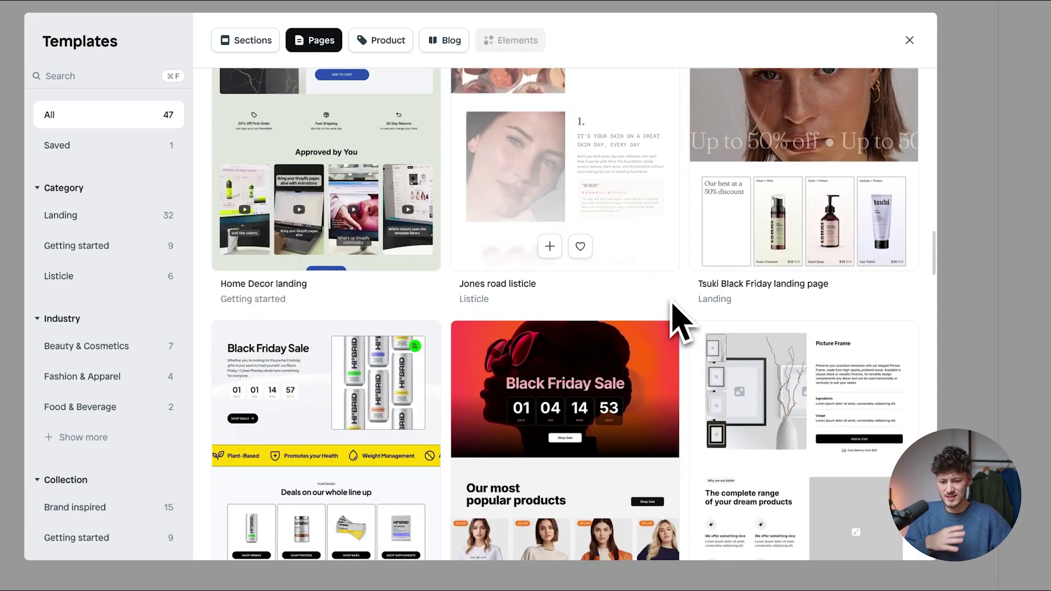
scroll(672, 305, "up", 10)
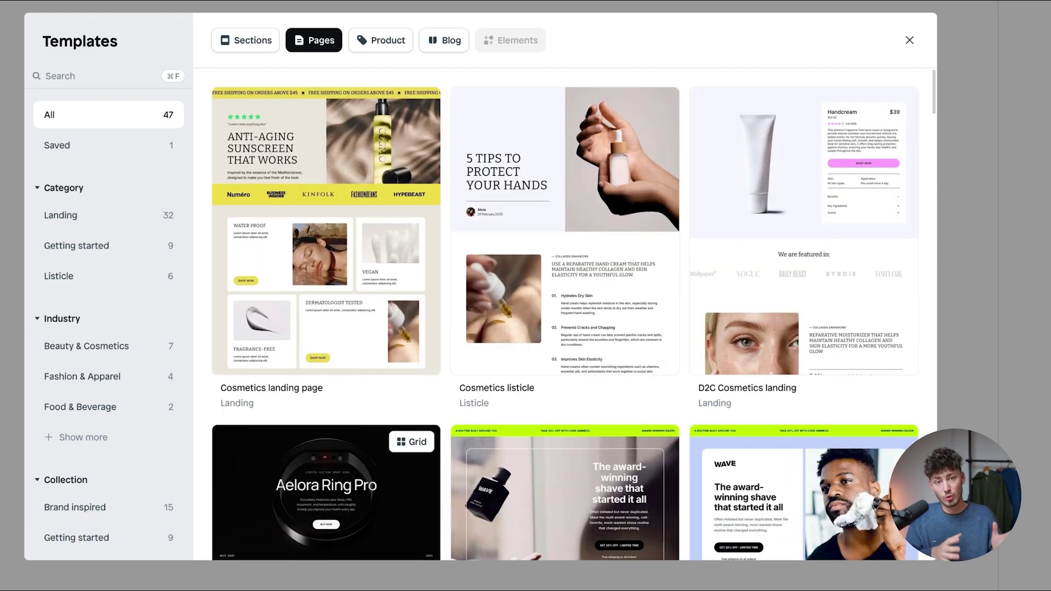
mouse_move(629, 284)
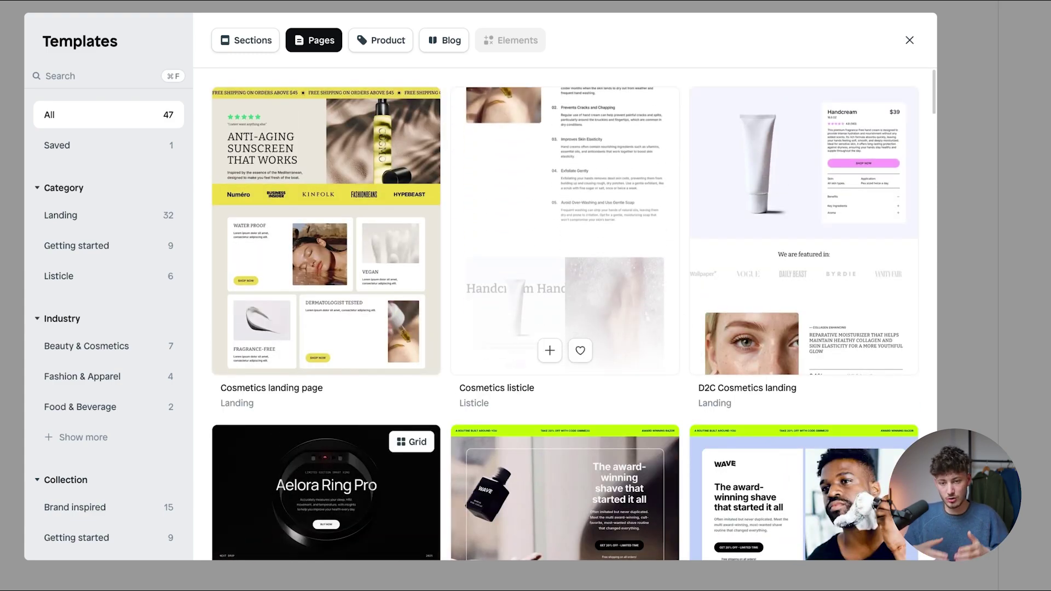
scroll(672, 304, "down", 3)
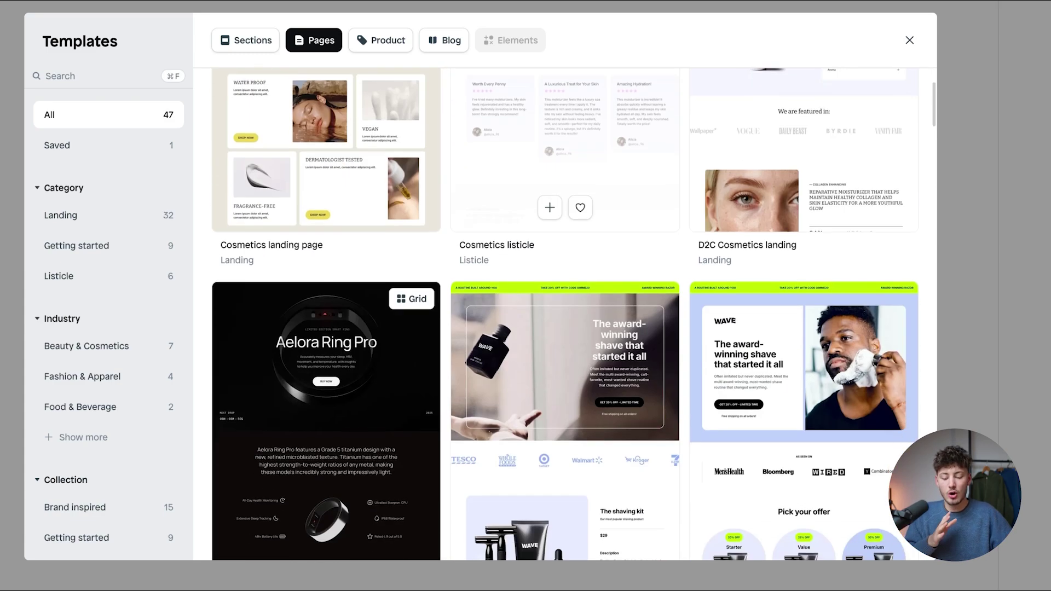
scroll(564, 307, "down", 1)
mouse_move(382, 252)
scroll(381, 253, "down", 1)
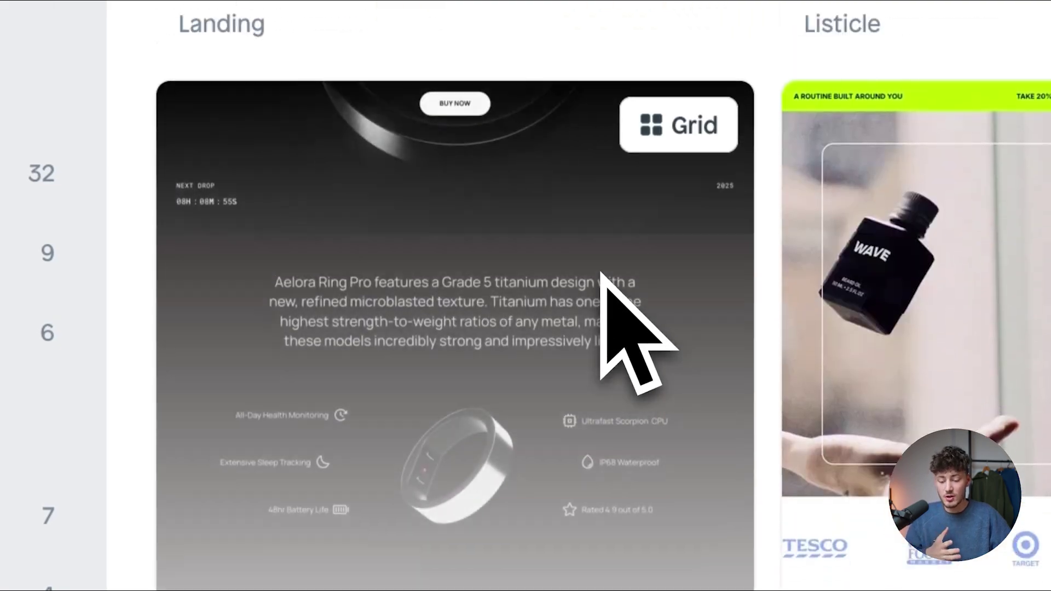
scroll(602, 274, "up", 1)
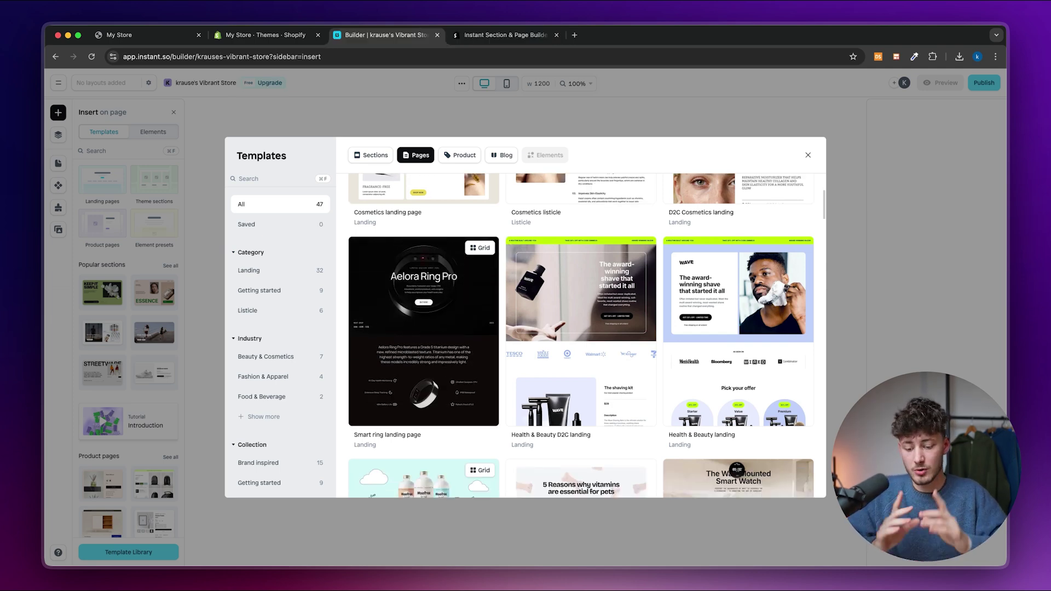
Create the page from the Smart ring landing page template
scroll(514, 304, "down", 2)
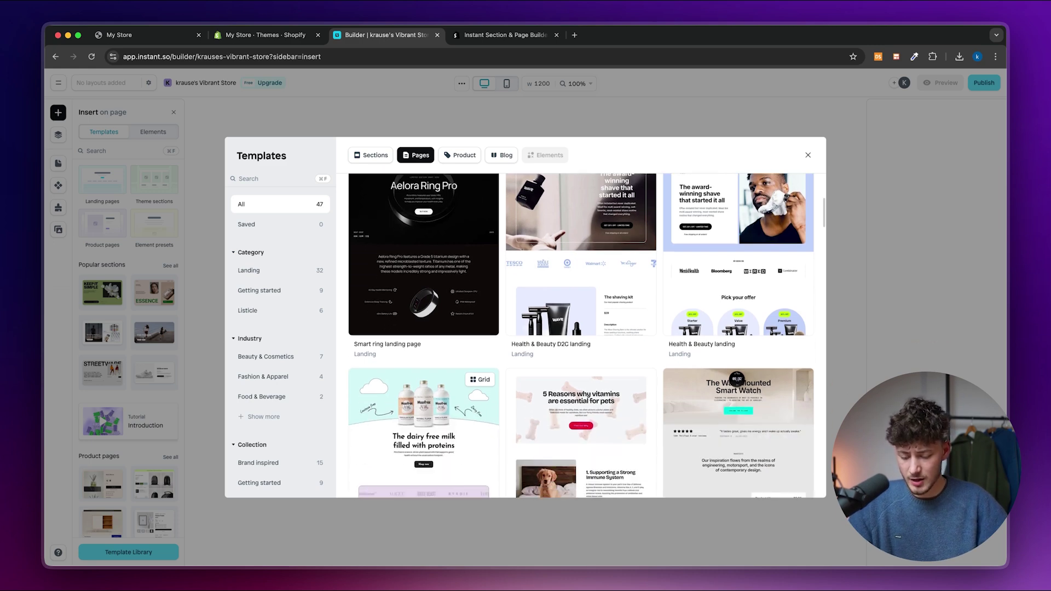
scroll(515, 304, "up", 2)
mouse_move(435, 311)
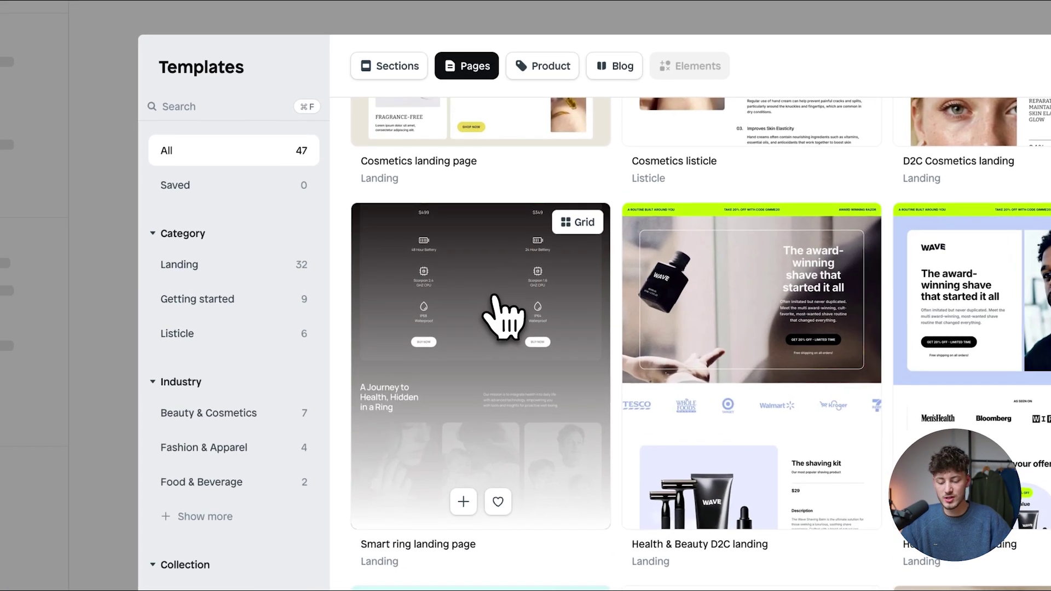
left_click(438, 302)
Review all sections of the smart ring page on the canvas, from the header down to the lower grid
scroll(493, 296, "down", 5)
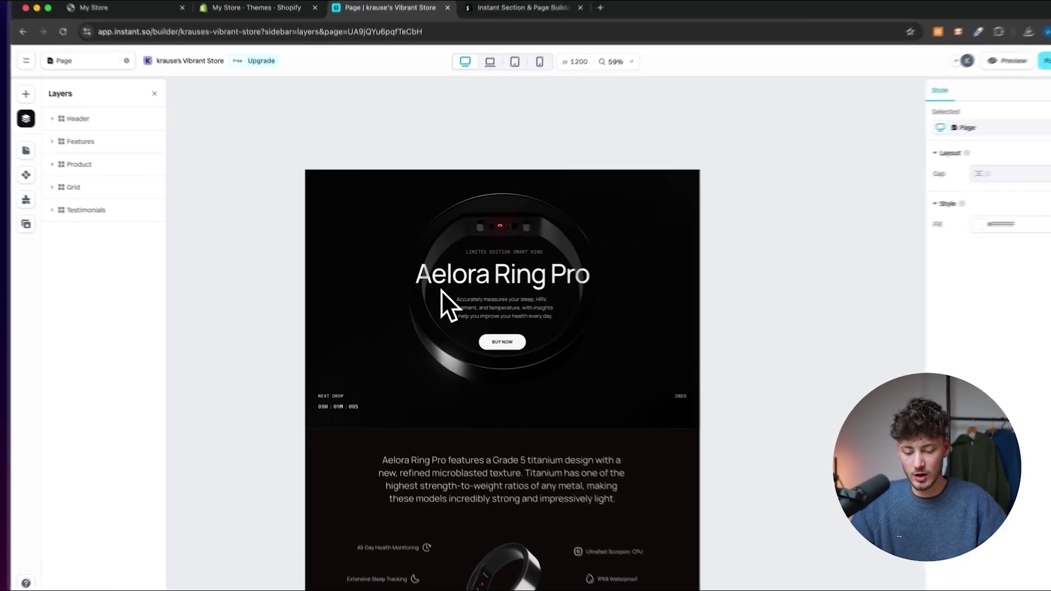
scroll(493, 296, "down", 4)
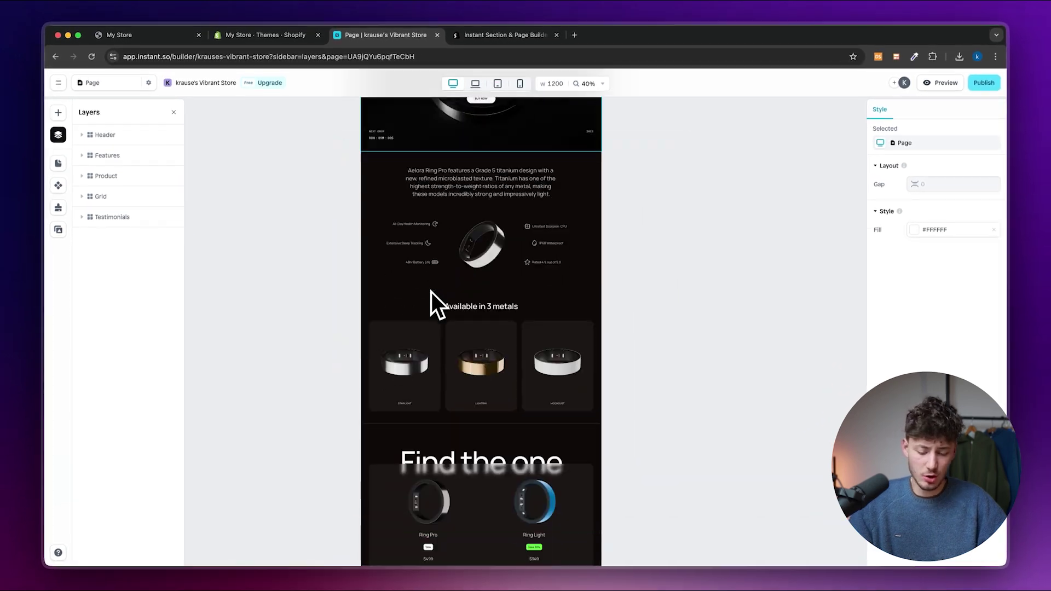
scroll(431, 292, "down", 5)
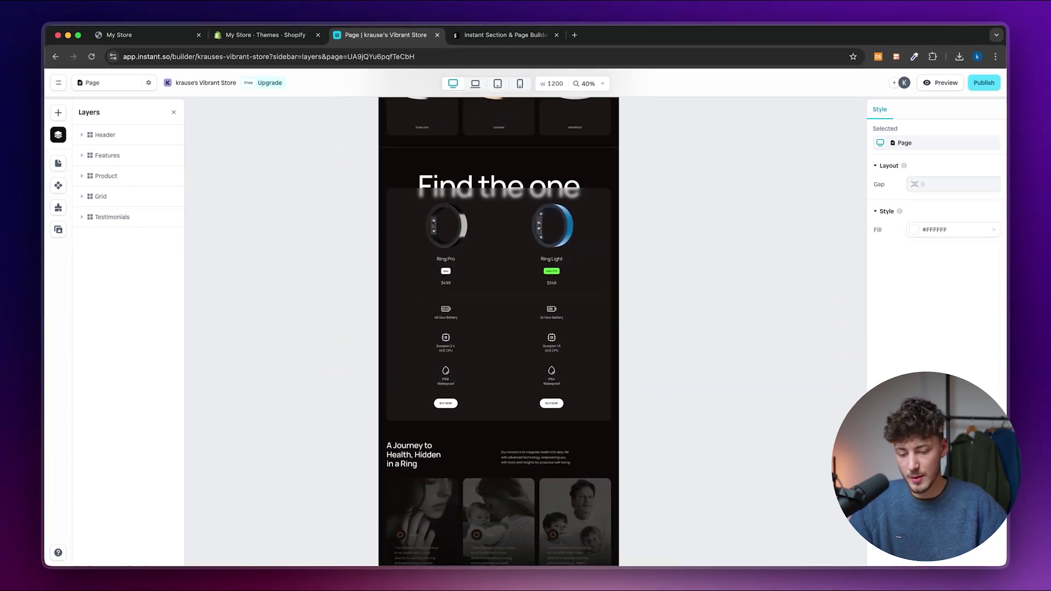
scroll(489, 276, "up", 10)
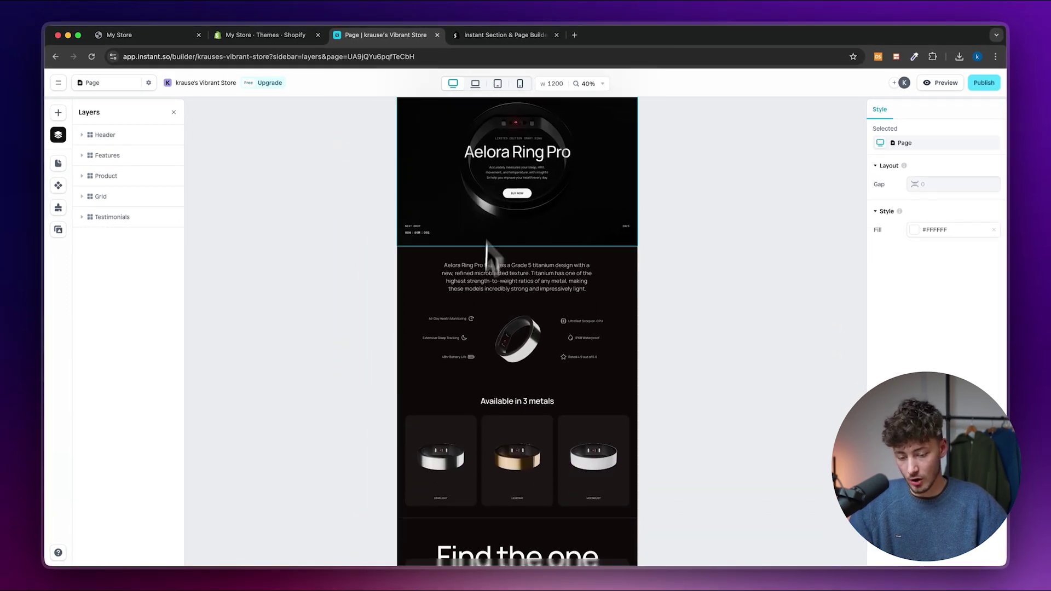
Check the page at laptop, tablet and mobile widths, zooming the canvas to 73%, and return to the desktop width
left_click(475, 83)
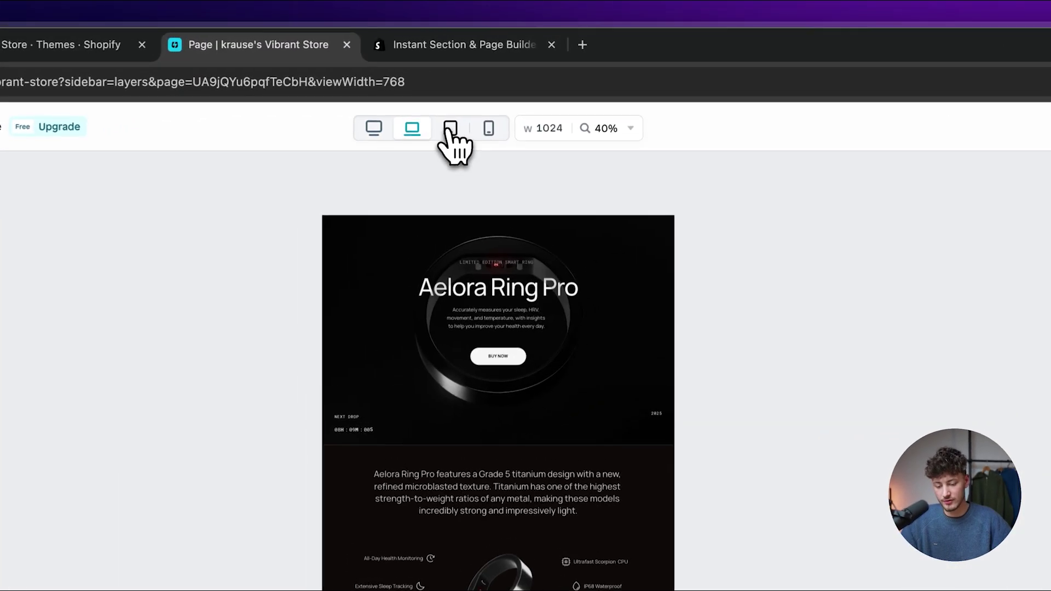
left_click(451, 131)
left_click(489, 129)
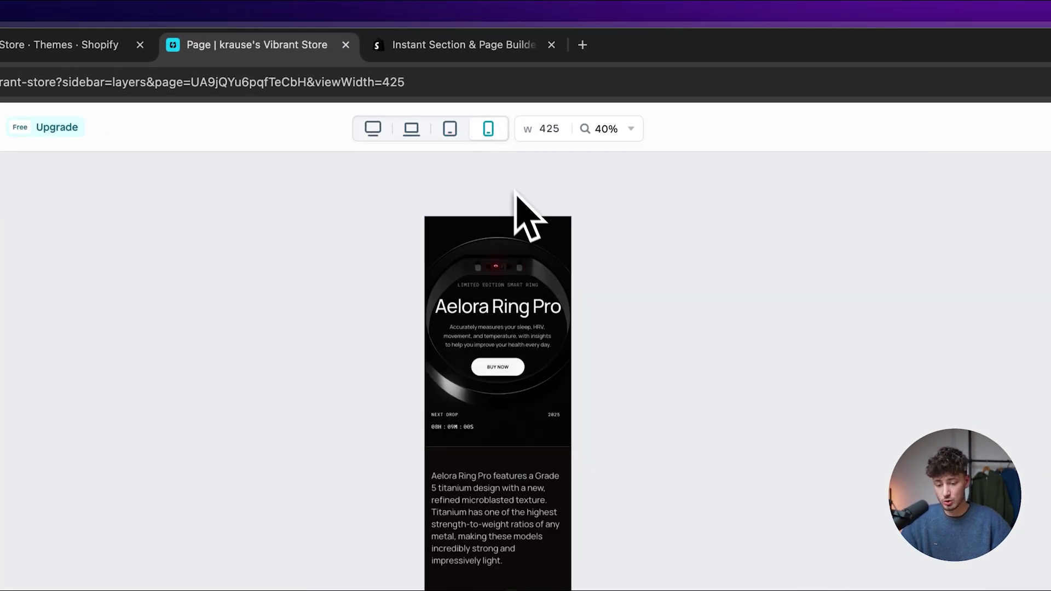
scroll(511, 191, "up", 5)
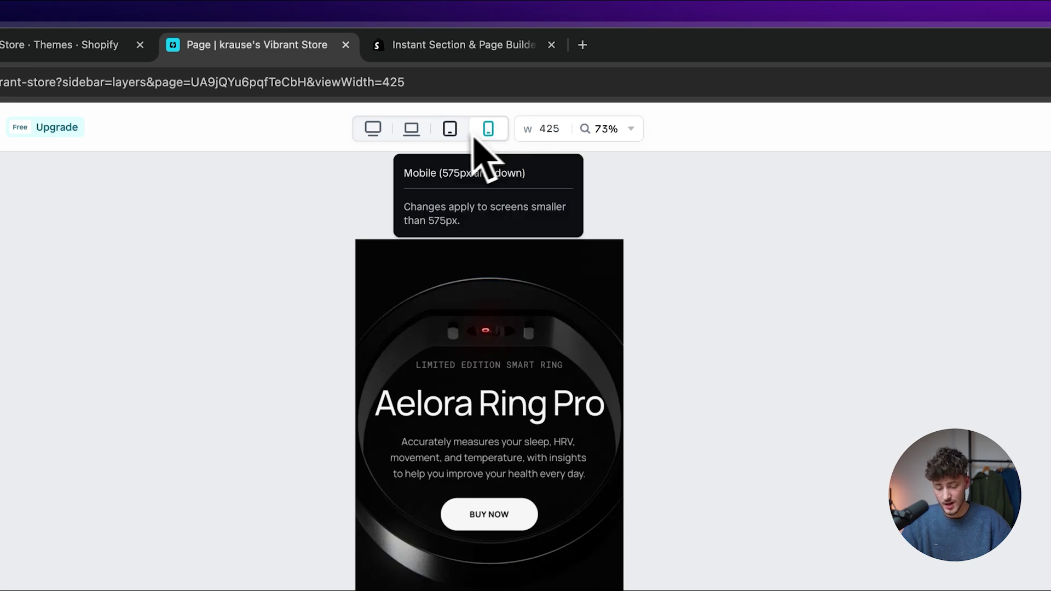
left_click(412, 128)
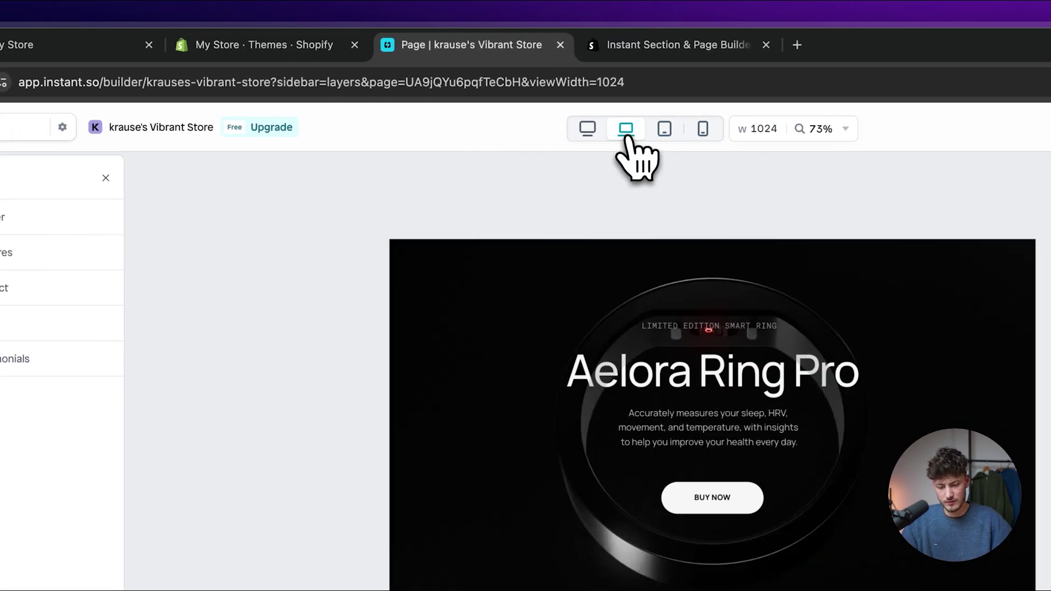
left_click(588, 130)
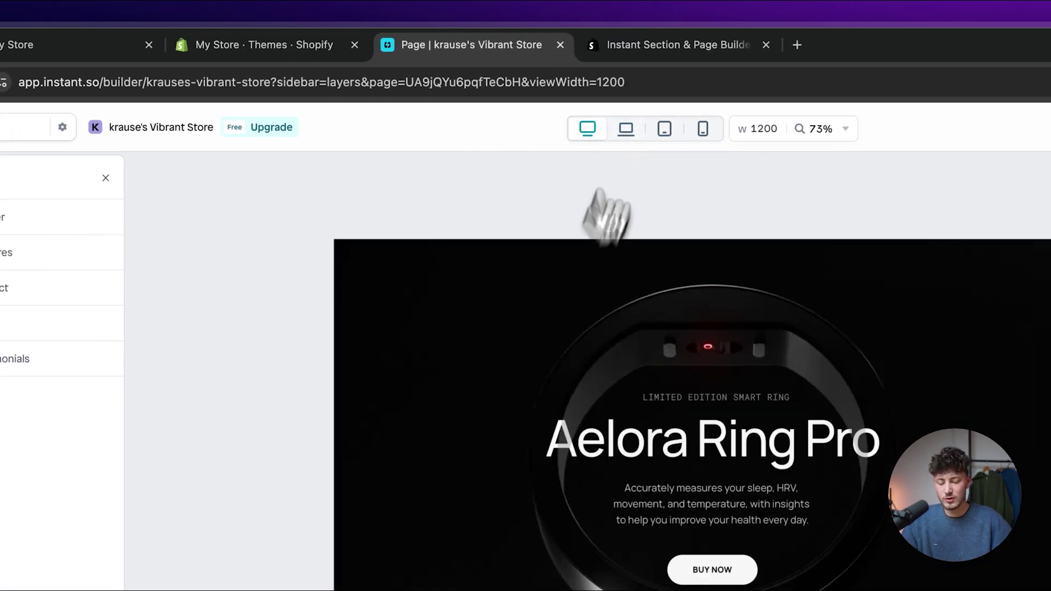
left_click(688, 207)
Examine the templates and elements available to insert, plus the project's layouts, components, brand styles and assets
left_click(55, 113)
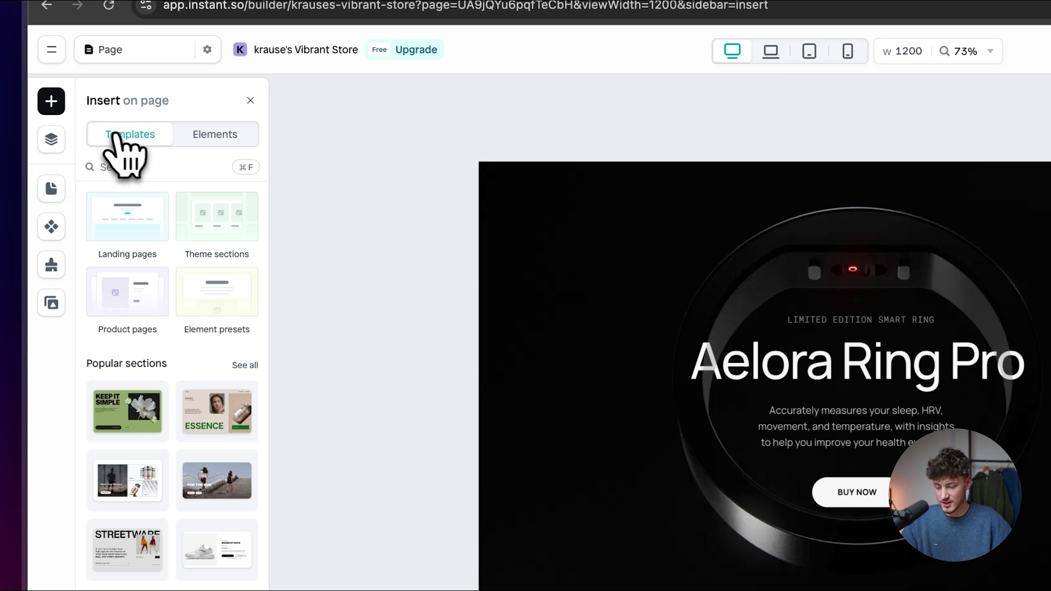
left_click(204, 137)
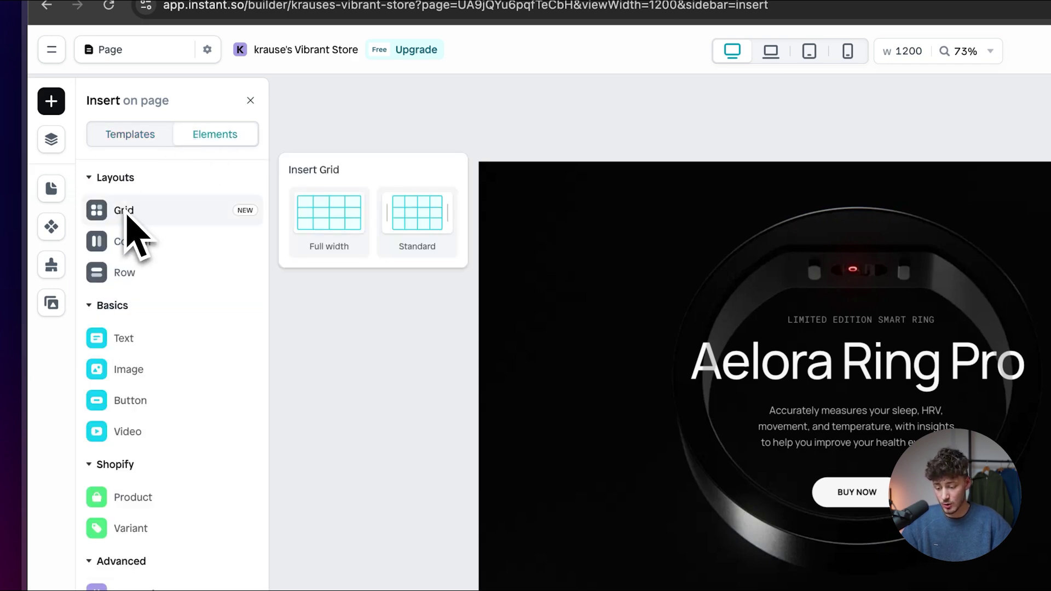
mouse_move(141, 269)
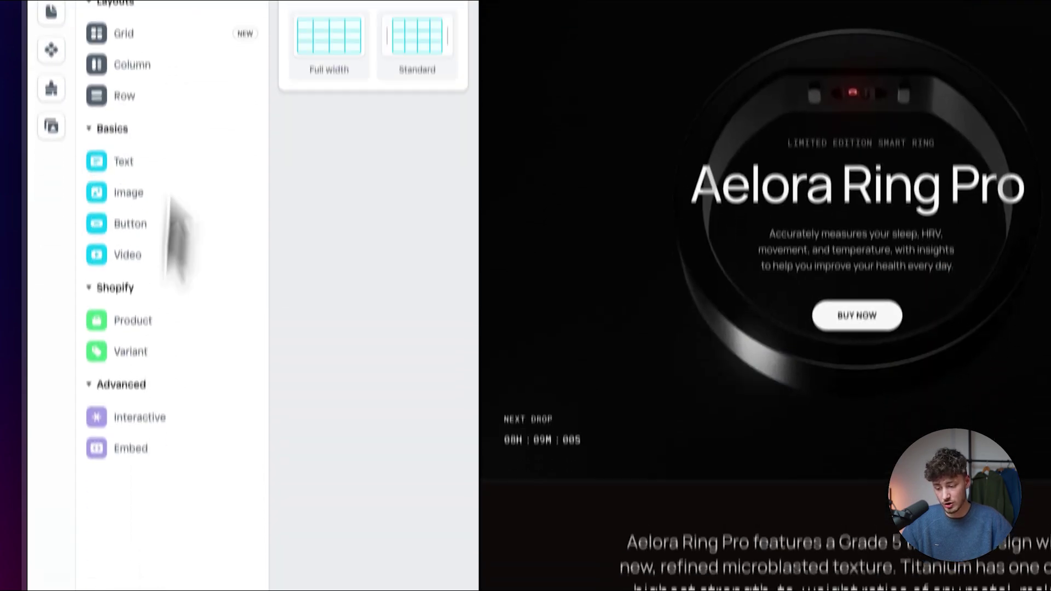
left_click(51, 11)
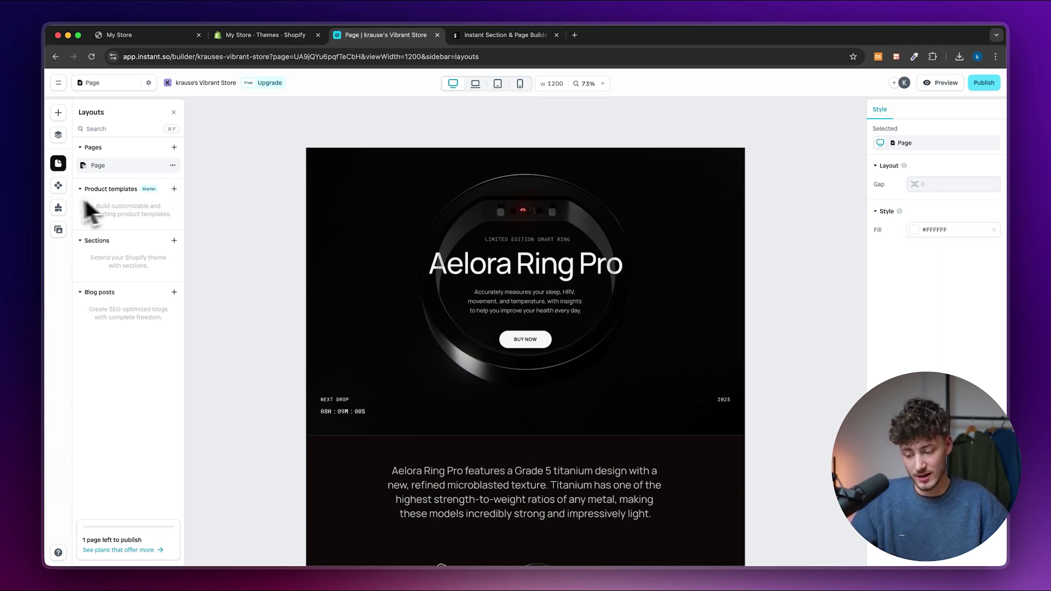
left_click(58, 185)
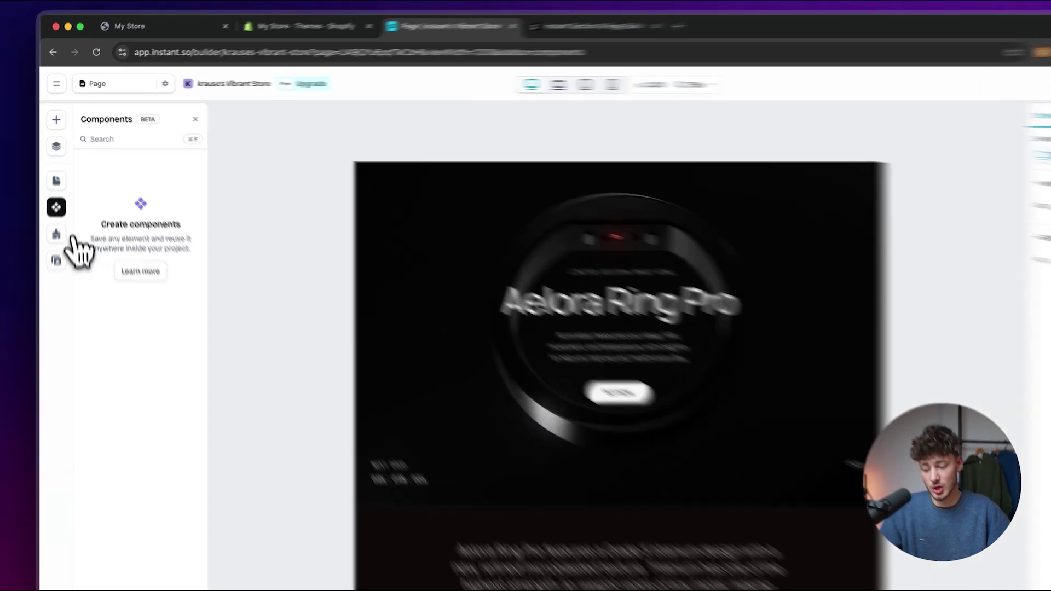
left_click(56, 234)
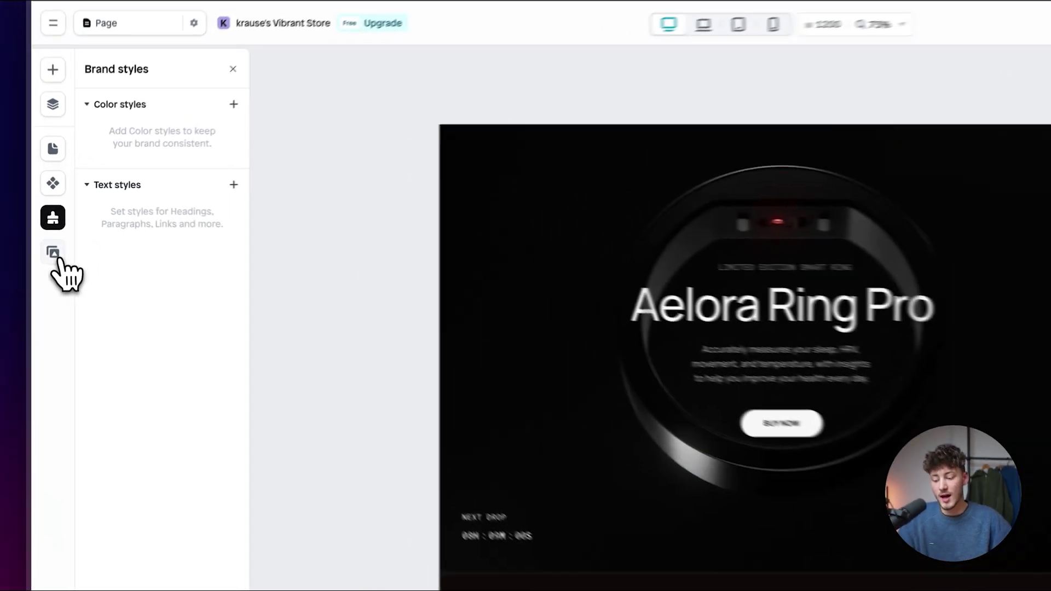
left_click(58, 230)
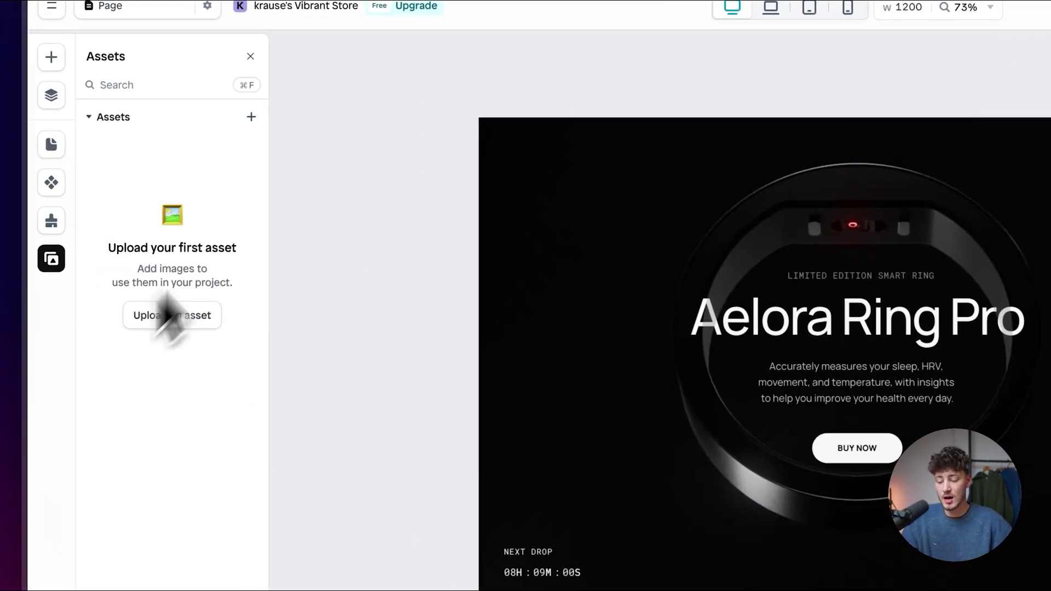
left_click_drag(101, 248, 222, 278)
left_click(221, 277)
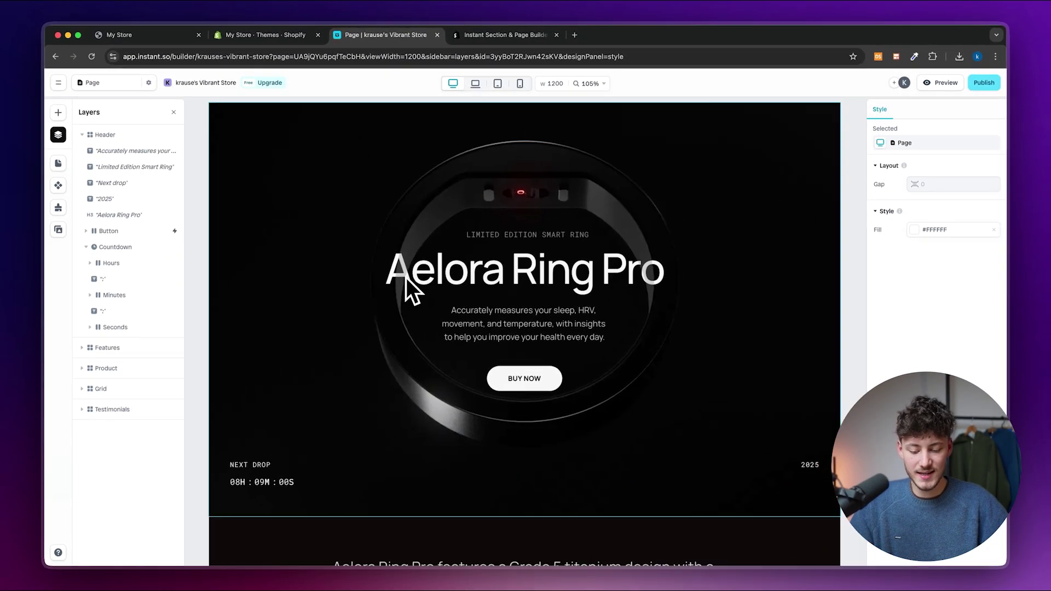
Delete the "Next drop" label, the countdown and the "2025" text from the header section
scroll(538, 245, "down", 5)
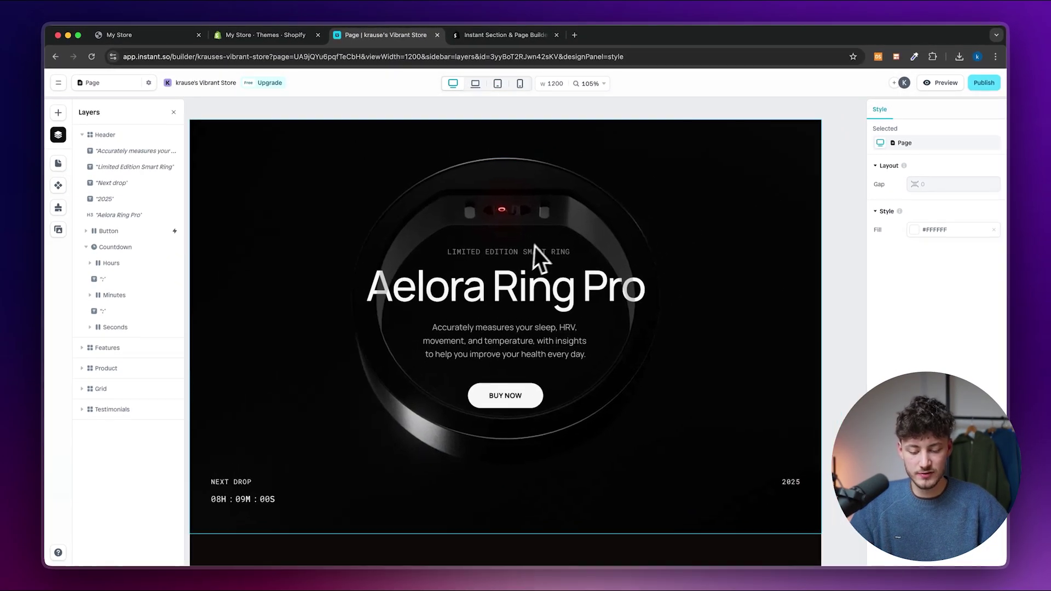
left_click(517, 219)
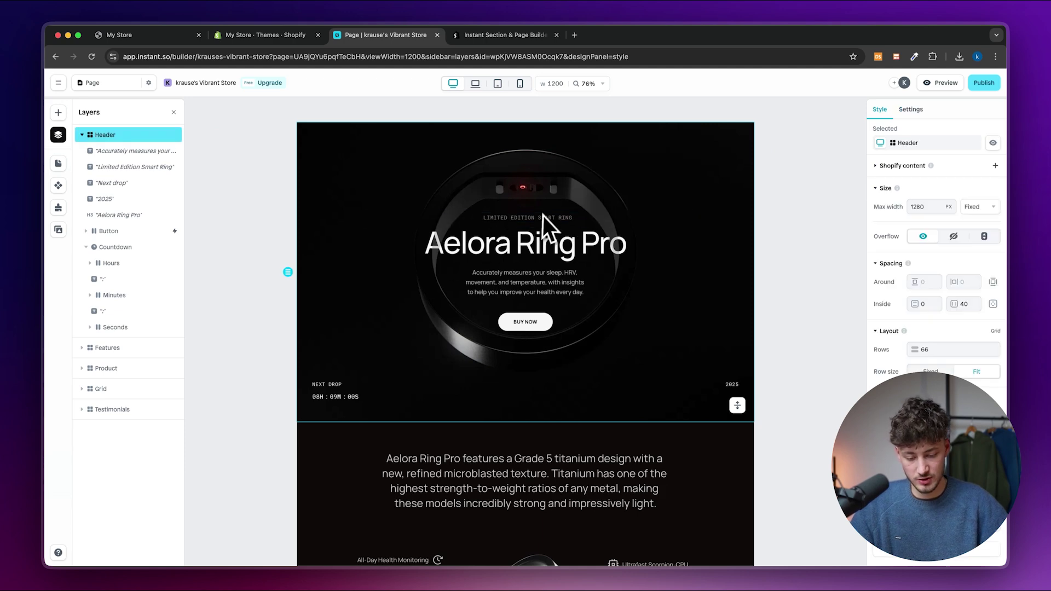
scroll(585, 170, "down", 2)
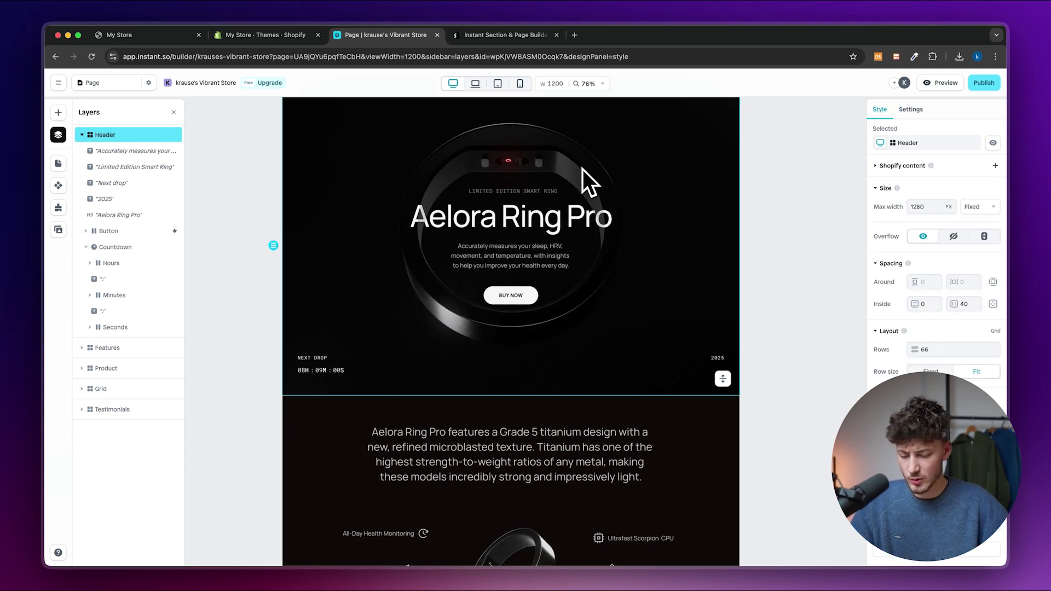
left_click(330, 360)
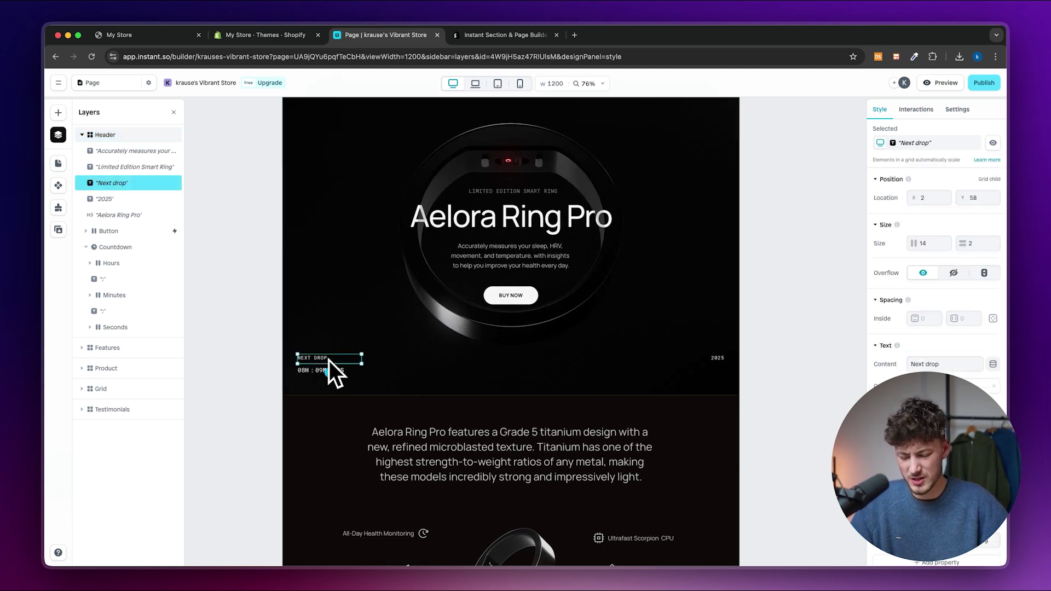
key("Delete")
left_click(333, 373)
key("Delete")
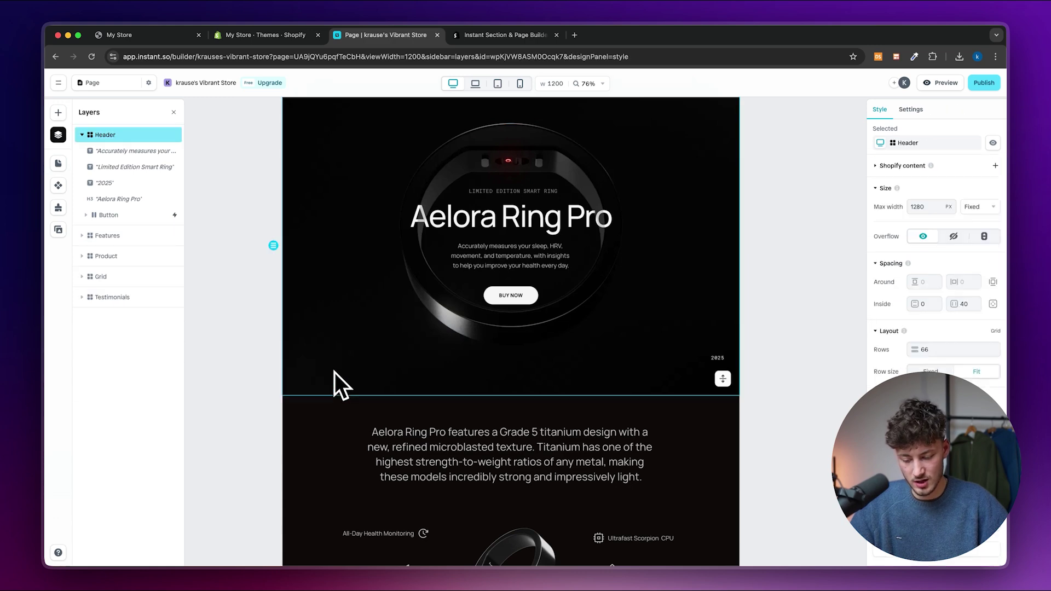
left_click(718, 358)
key("Delete")
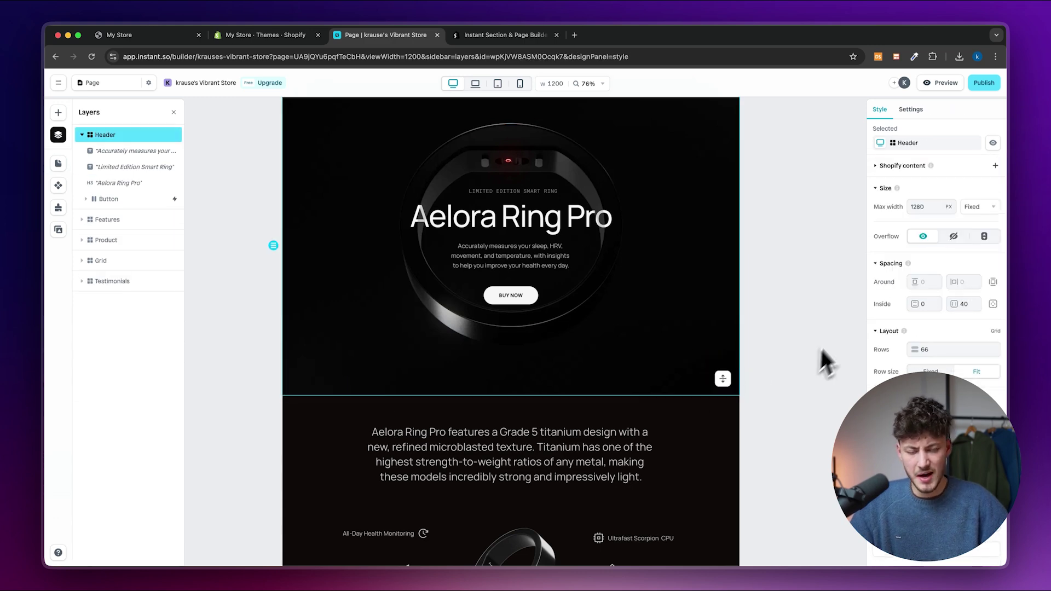
left_click(805, 336)
scroll(805, 364, "up", 2)
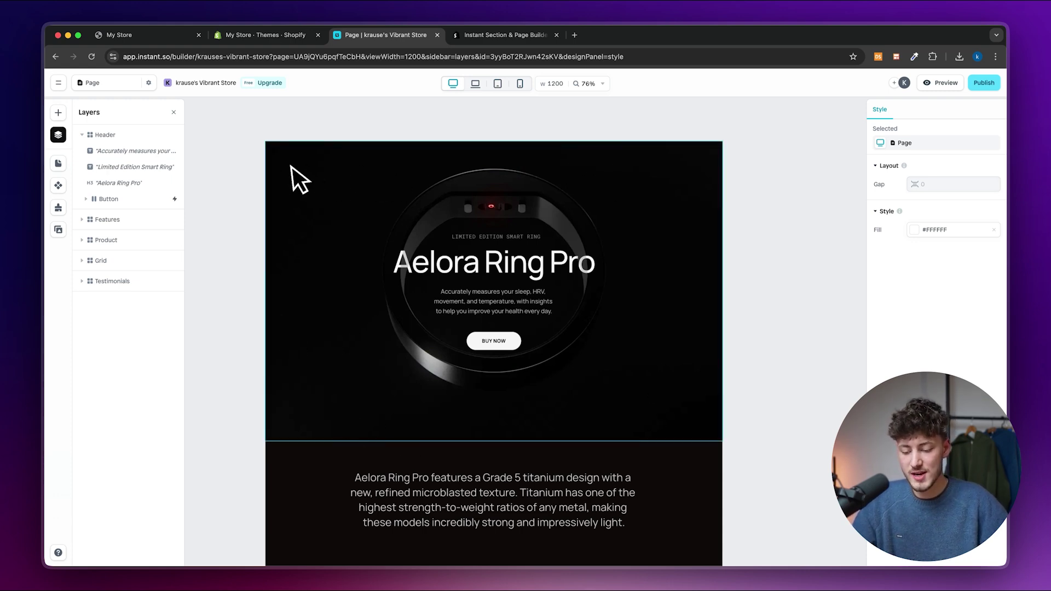
Check the header section's settings and remove its existing background image fill
left_click(290, 167)
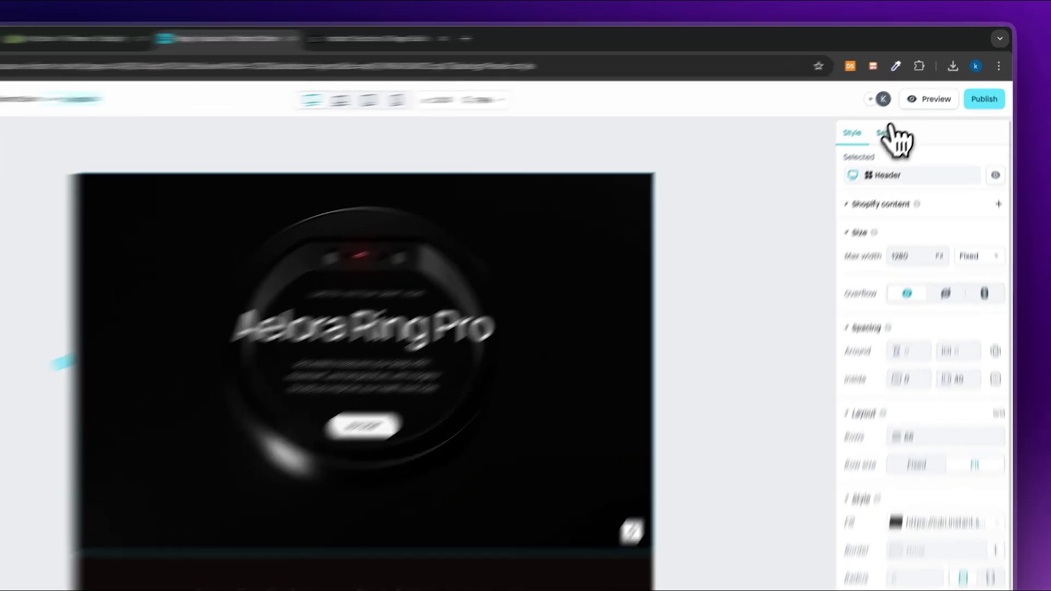
left_click(913, 109)
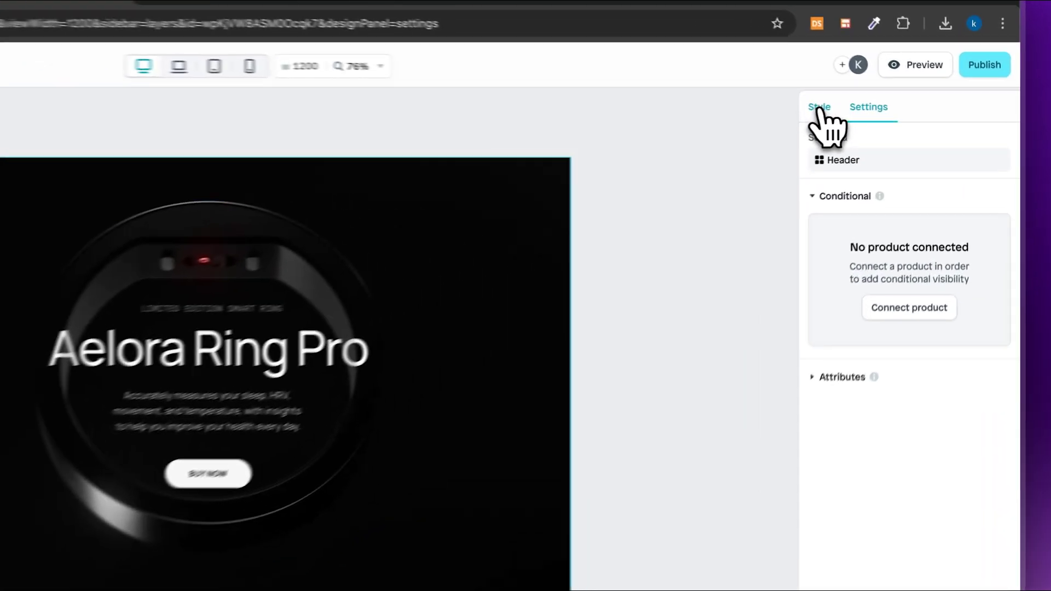
left_click(819, 108)
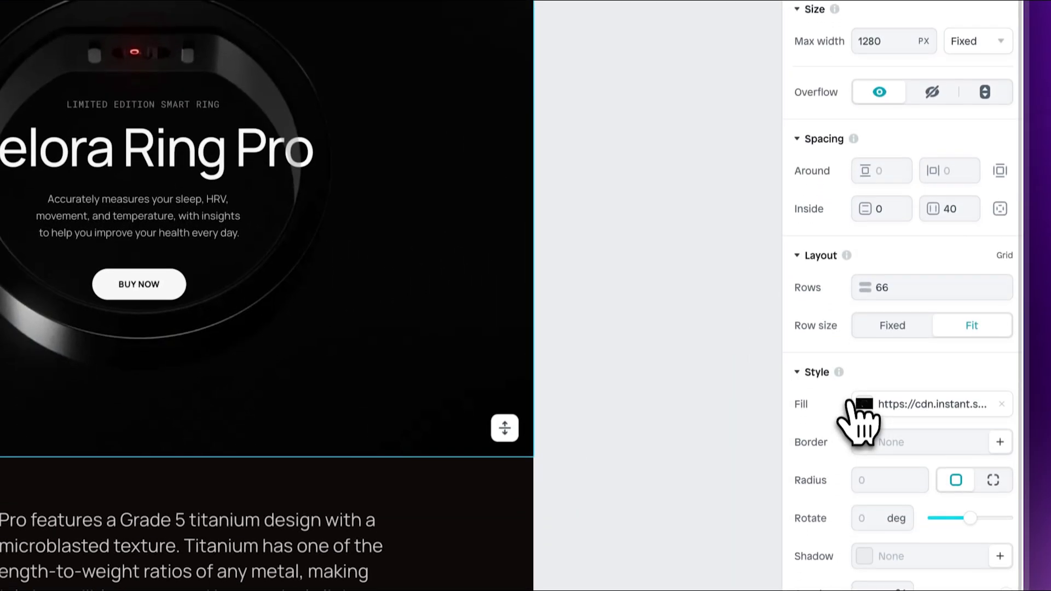
left_click(1001, 393)
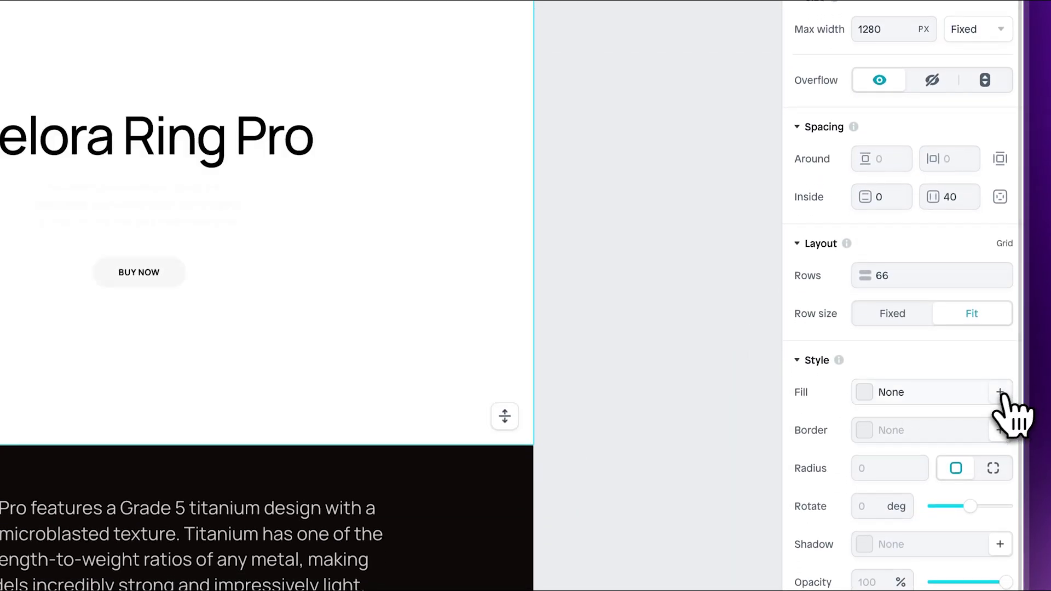
Give the header section an image fill using the picture "argonpads copy"
left_click(892, 392)
left_click(1002, 392)
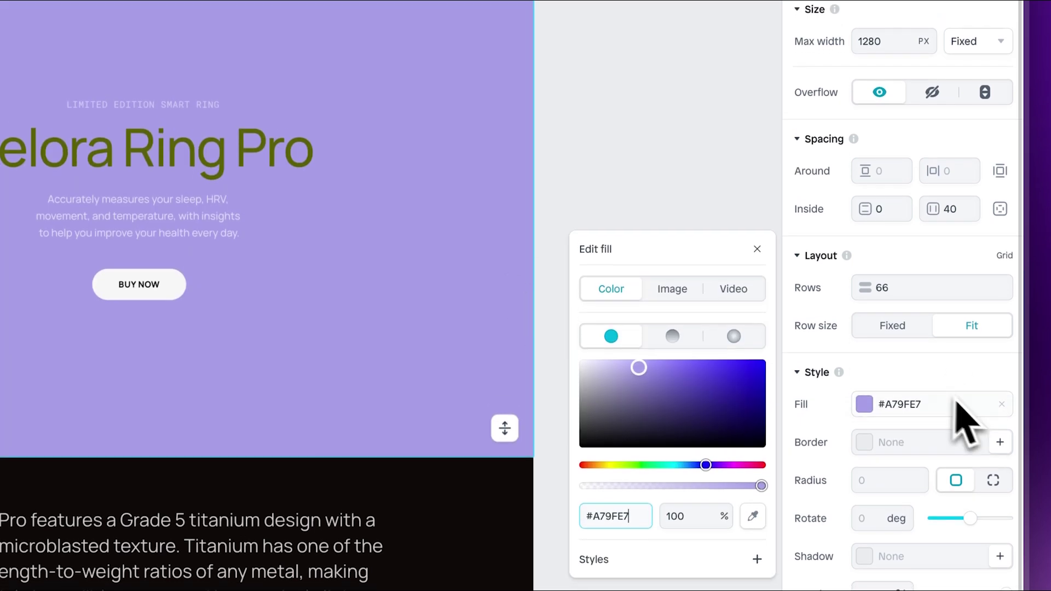
left_click(1000, 402)
left_click(674, 302)
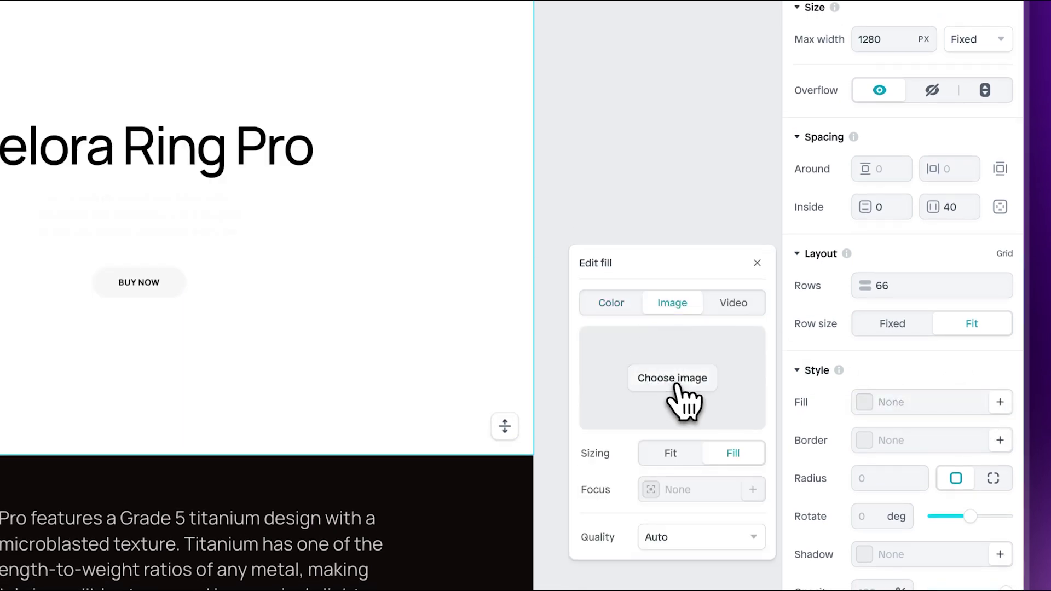
left_click(683, 381)
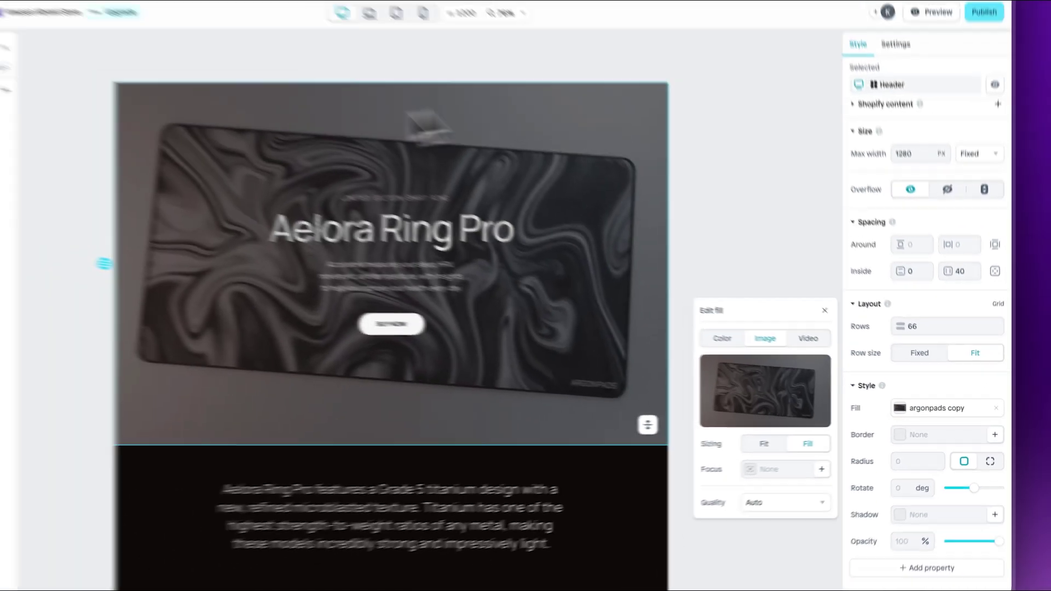
scroll(377, 180, "up", 3)
scroll(378, 181, "down", 2)
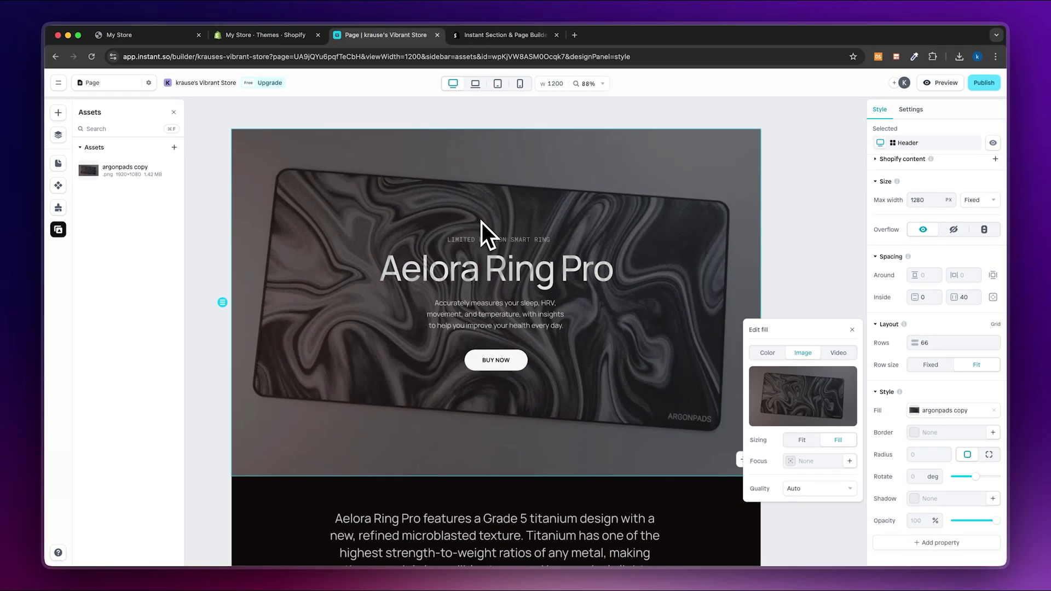
Replace the header's main heading text with "argonpads"
scroll(378, 181, "down", 1)
left_click(482, 222)
double_click(479, 229)
key("ctrl+a")
type("m")
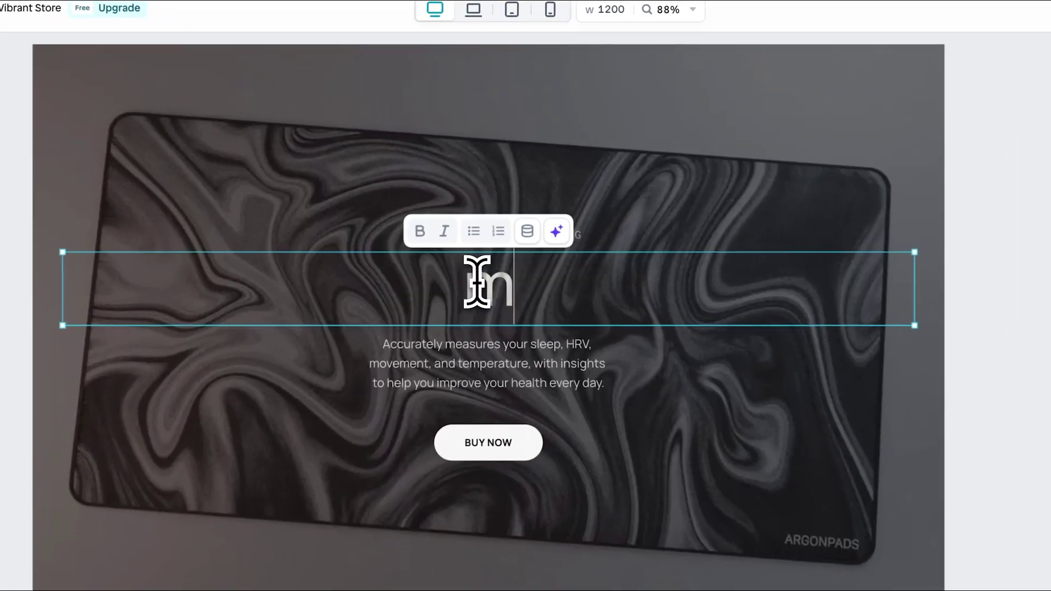
type("ousepad.")
key("BackSpace")
key("BackSpace")
key("BackSpace")
key("BackSpace")
key("BackSpace")
key("BackSpace")
key("BackSpace")
key("BackSpace")
key("BackSpace")
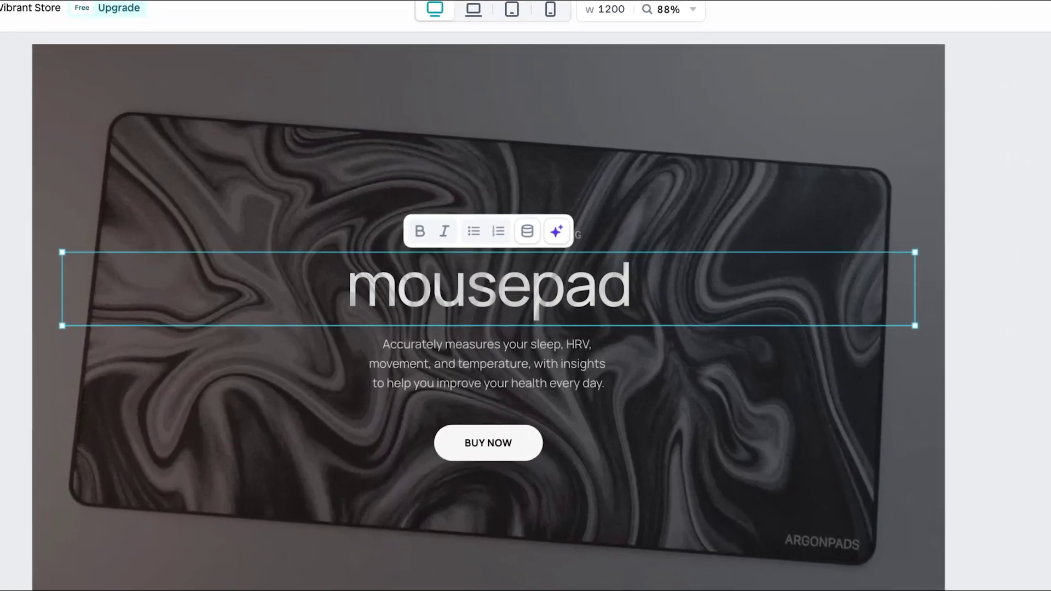
type("argonpads")
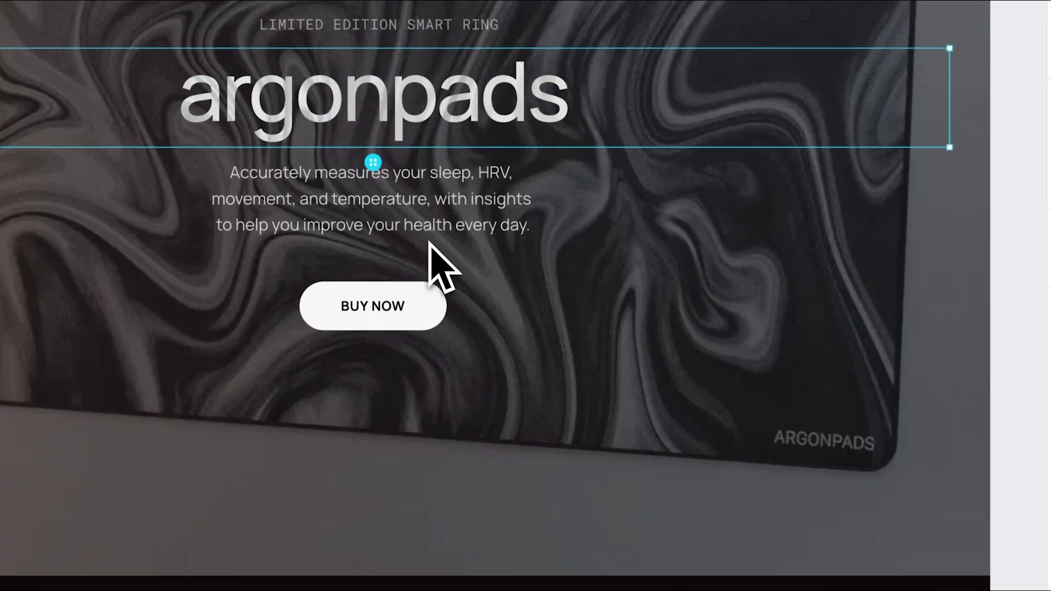
Move the Buy now button up to grid location X 43, Y 41, closer beneath the description paragraph
left_click(532, 372)
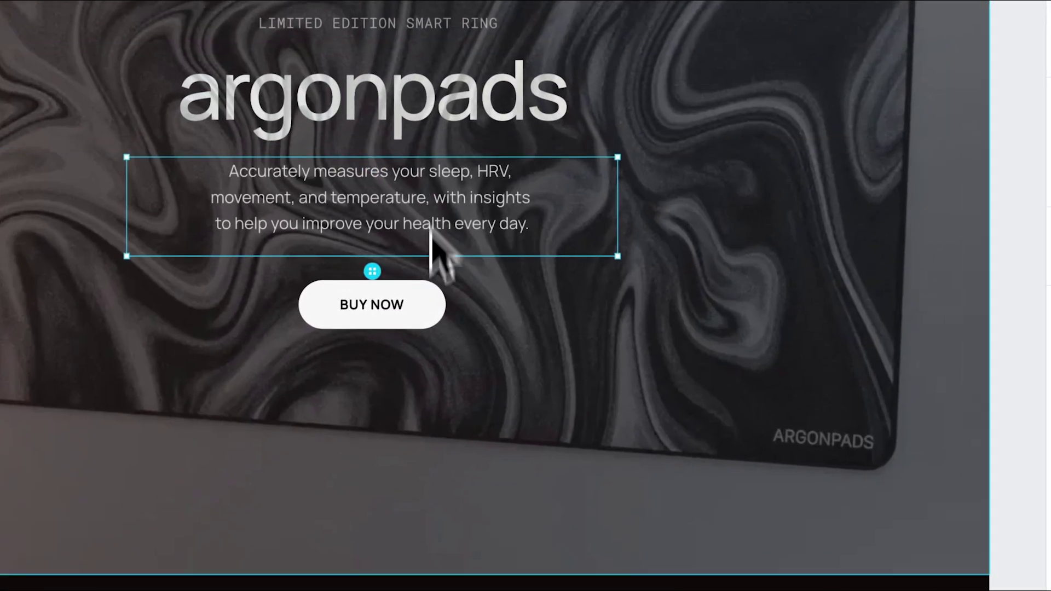
left_click_drag(441, 219, 432, 241)
left_click(433, 305)
left_click_drag(427, 302, 412, 285)
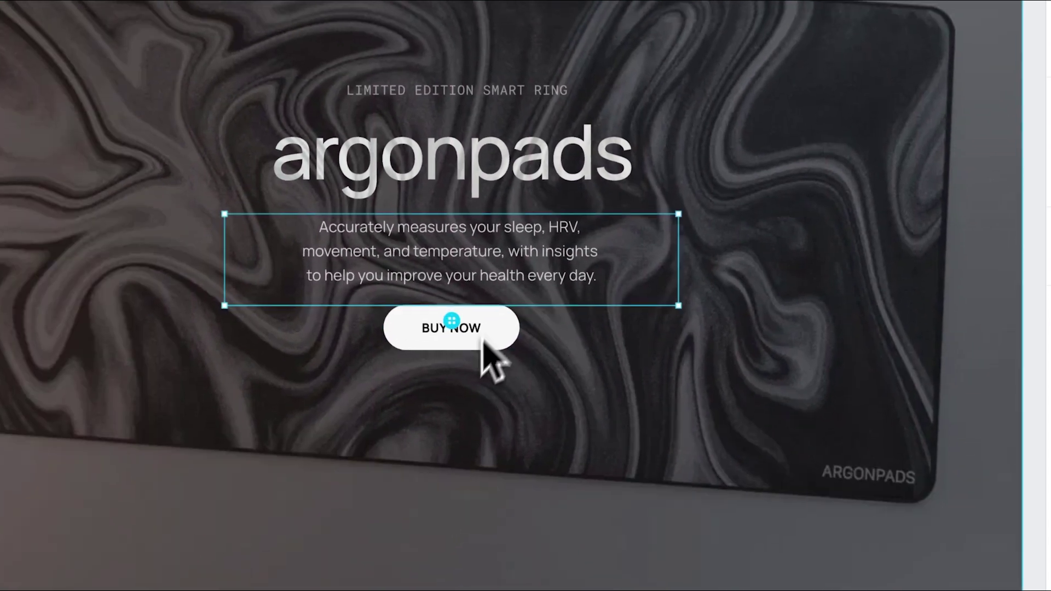
left_click(482, 340)
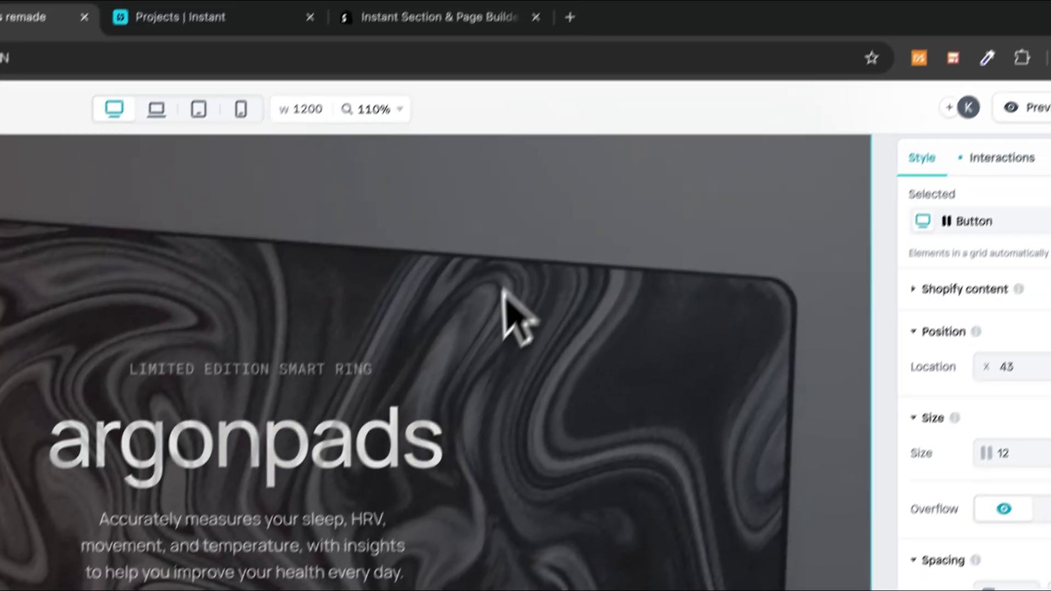
Connect the header's Buy now button to the Shopify product LIQUID - CONTROL
scroll(485, 340, "down", 6)
scroll(506, 323, "down", 3)
scroll(575, 263, "up", 6)
scroll(641, 208, "up", 5)
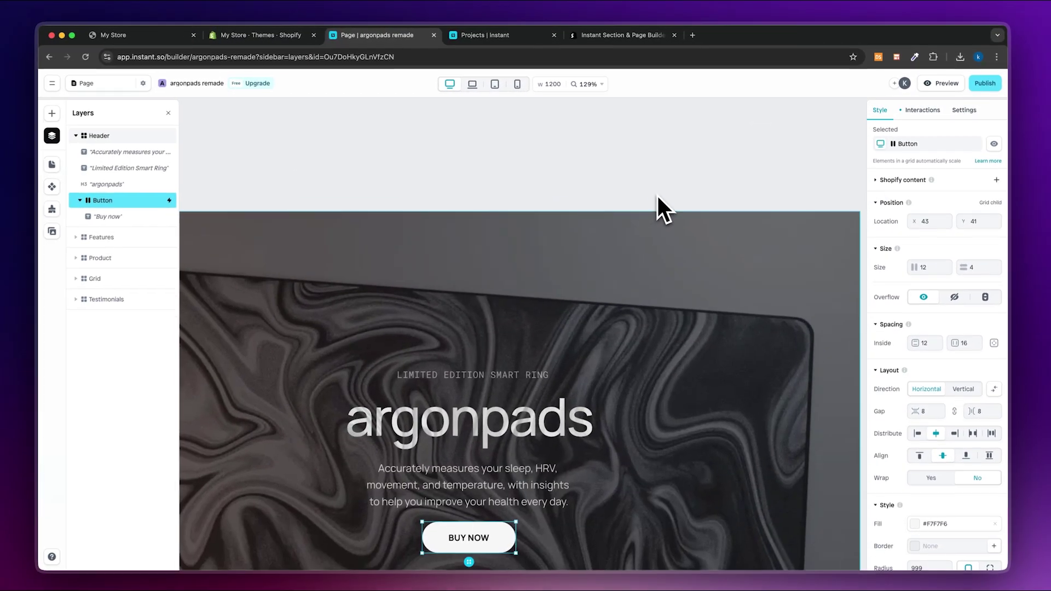
scroll(643, 208, "down", 4)
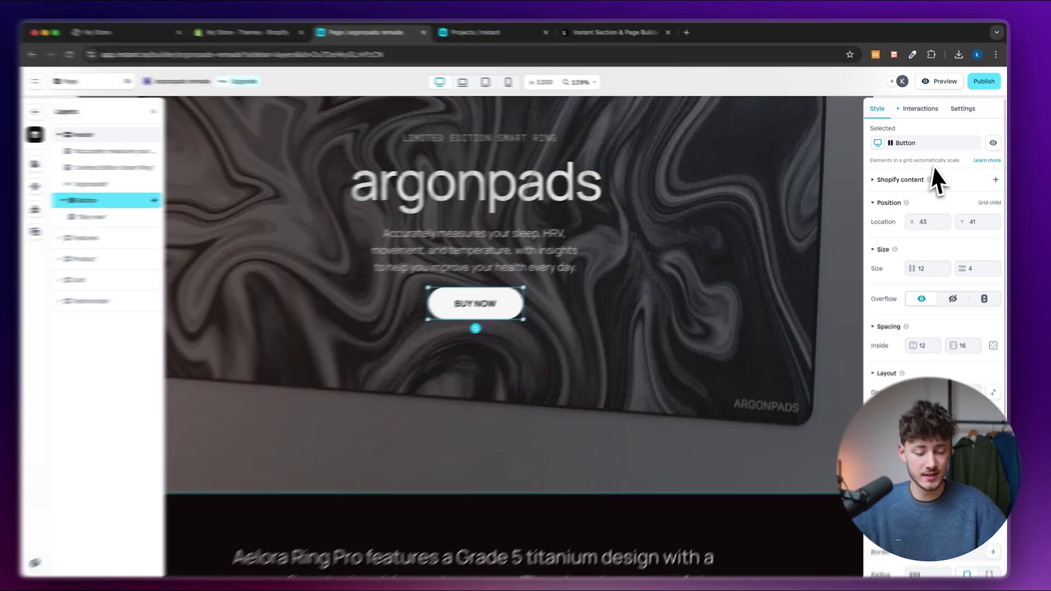
left_click(964, 109)
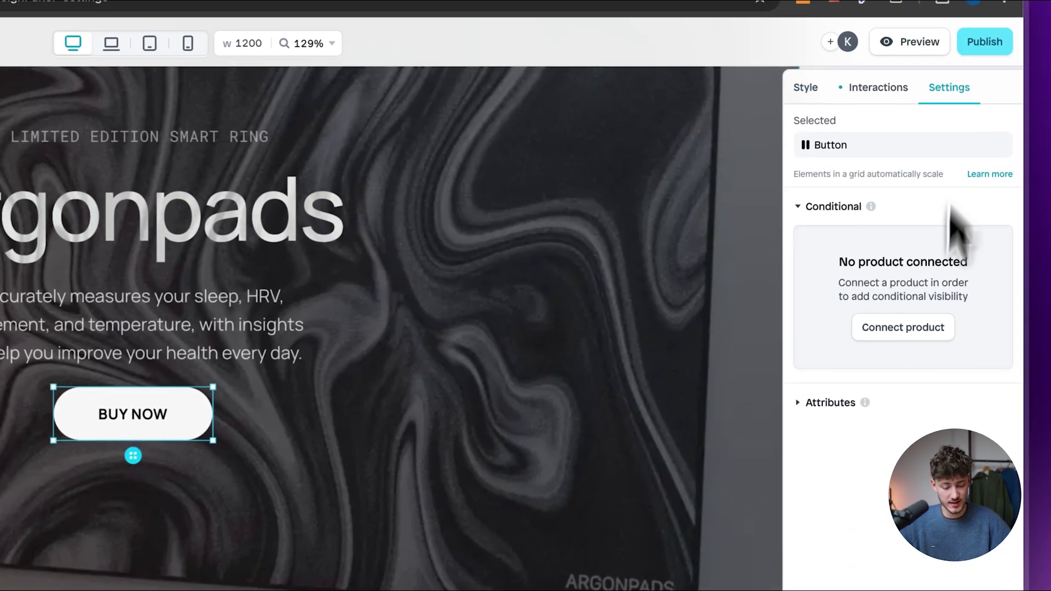
left_click(930, 329)
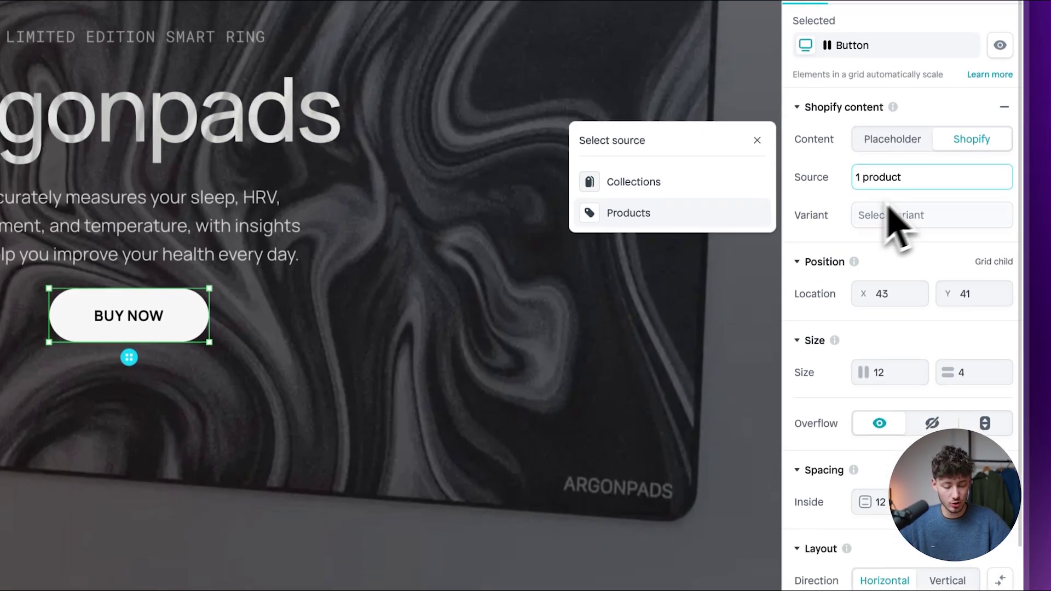
left_click(659, 213)
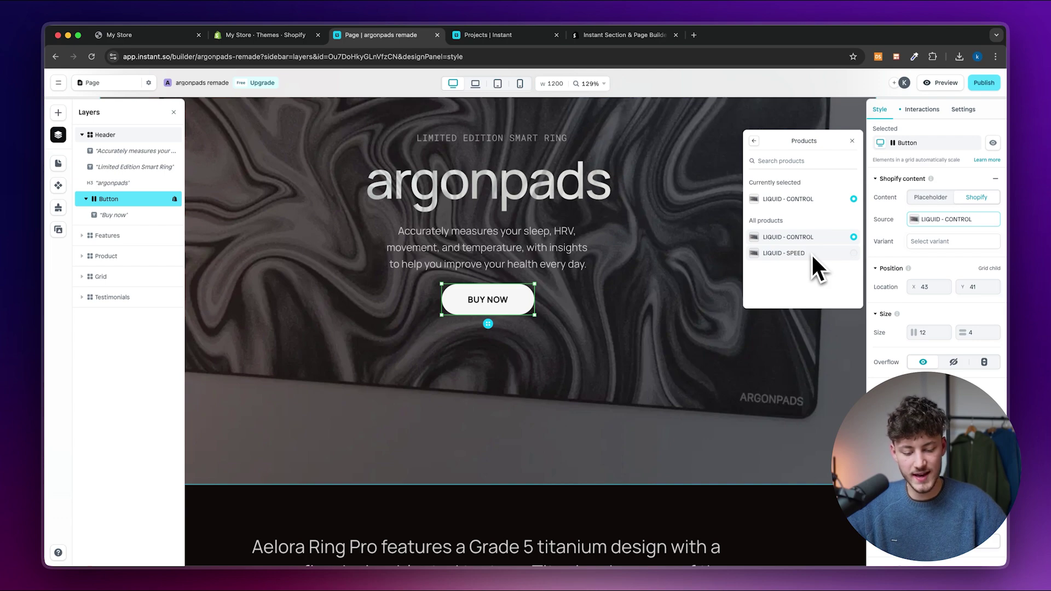
left_click(847, 253)
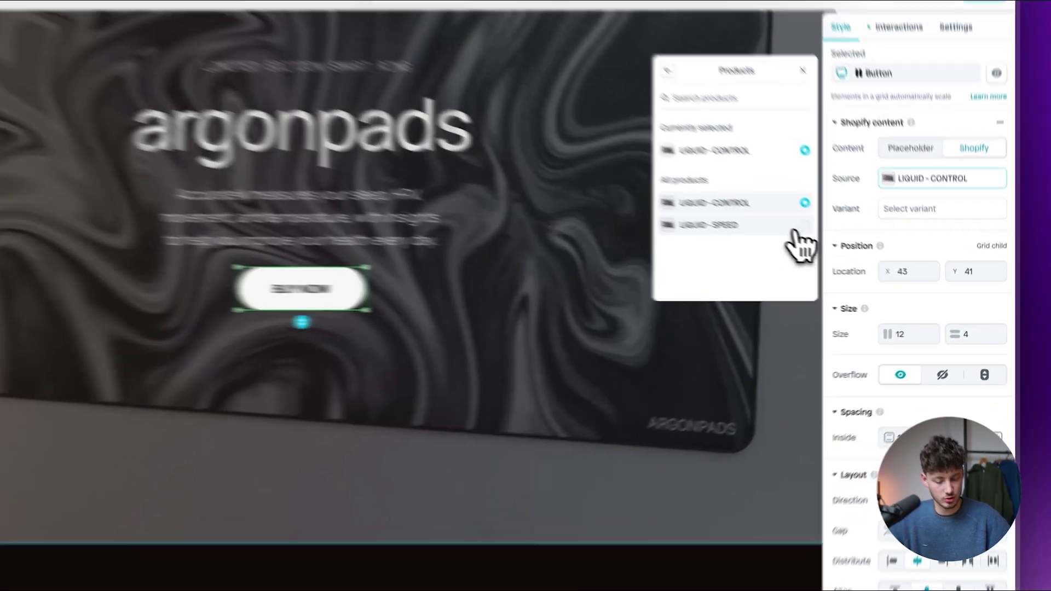
left_click(851, 237)
Set the Buy now button's product variant to Grey
left_click(908, 265)
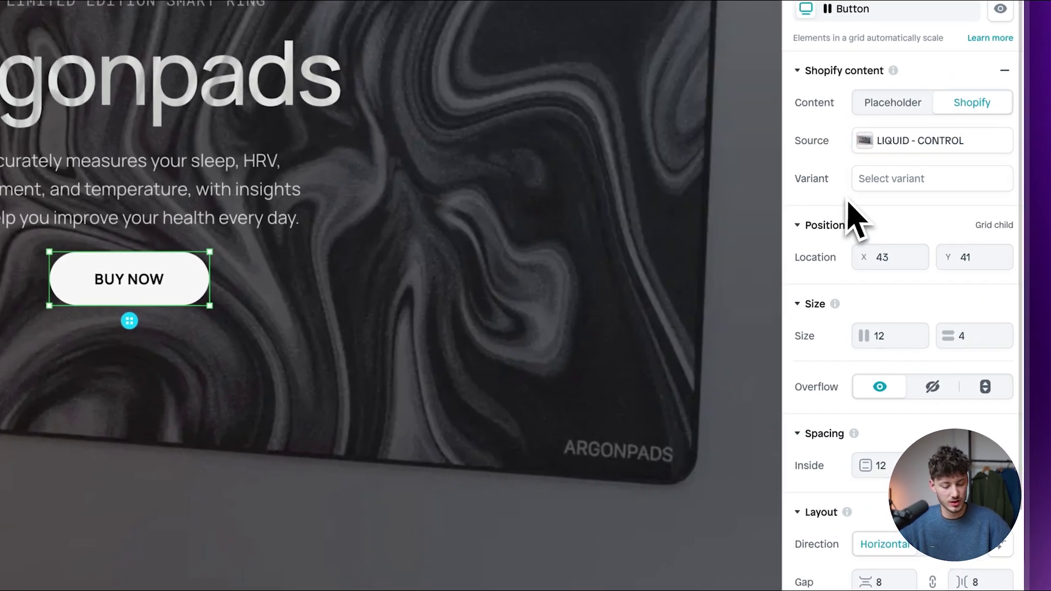
left_click(881, 181)
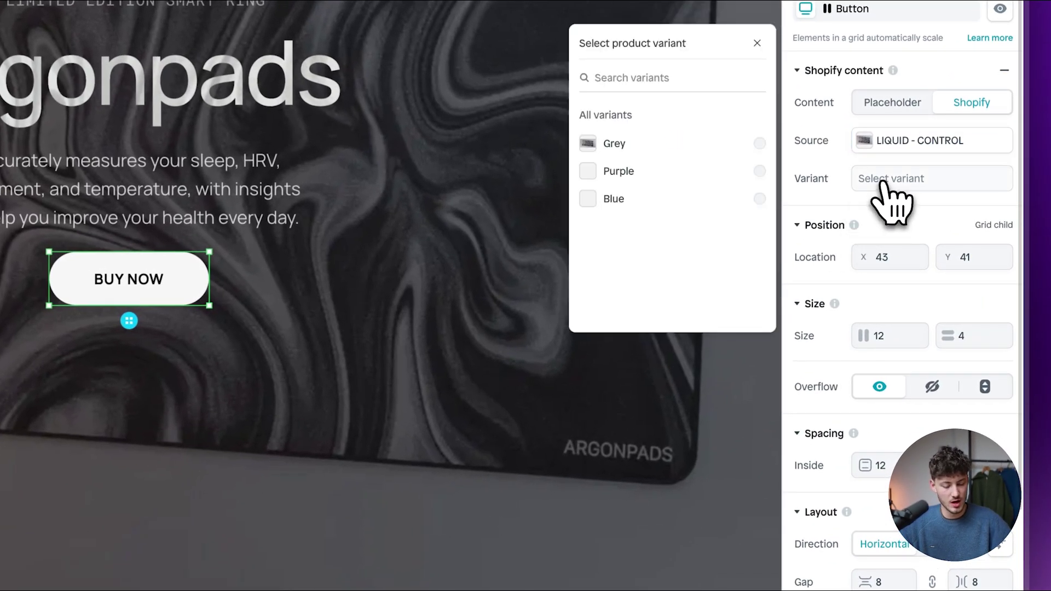
left_click(766, 144)
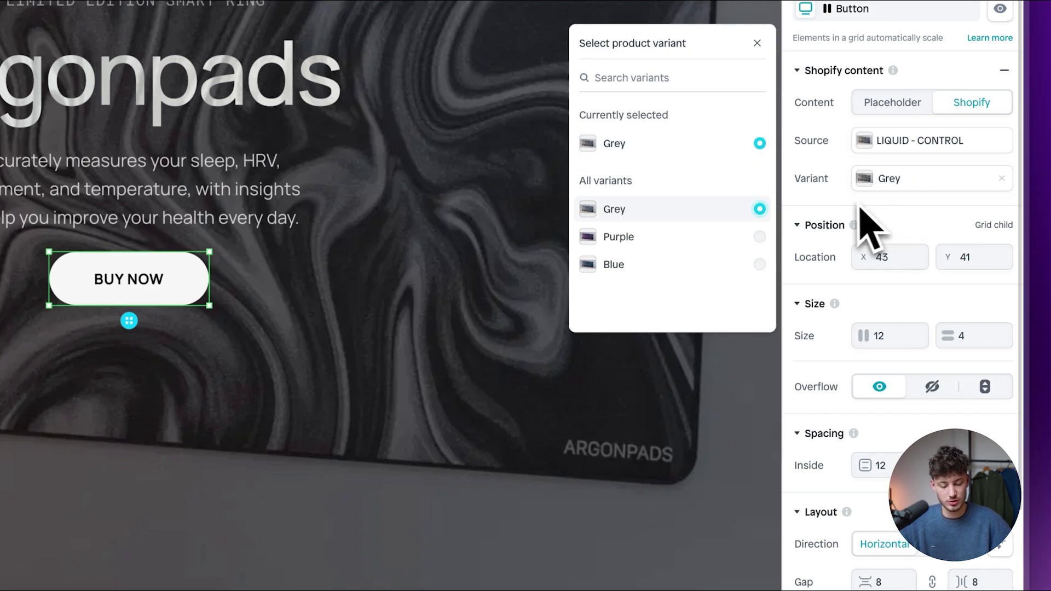
left_click(831, 202)
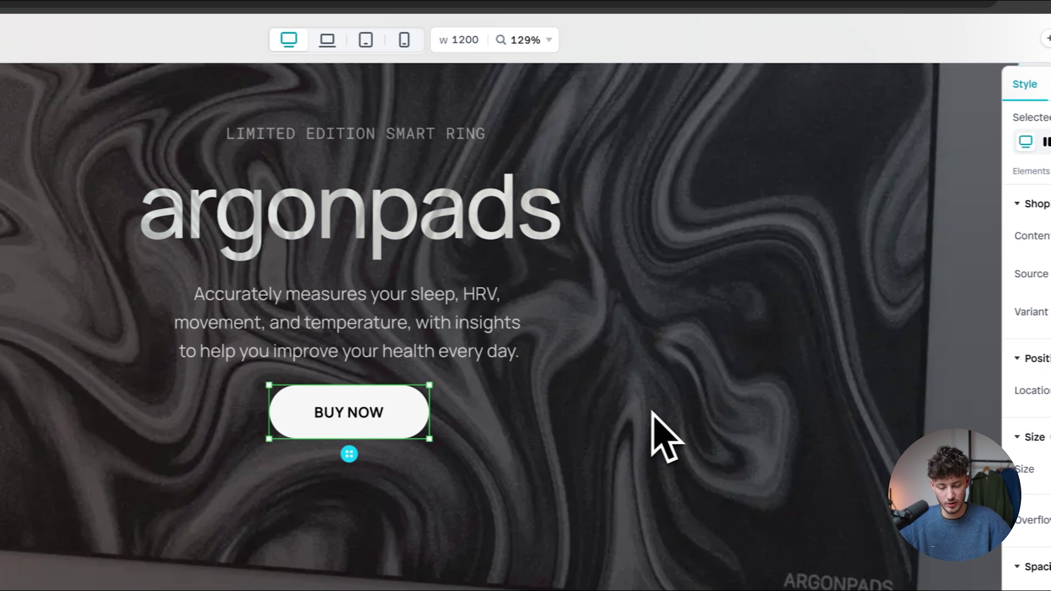
Replace the header's description paragraph with the copied text beginning "Experience maximum accuracy, speed, and comfort with argonpads personalized mouse pads"
scroll(432, 408, "up", 2)
scroll(432, 407, "left", 1)
left_click(504, 444)
double_click(497, 438)
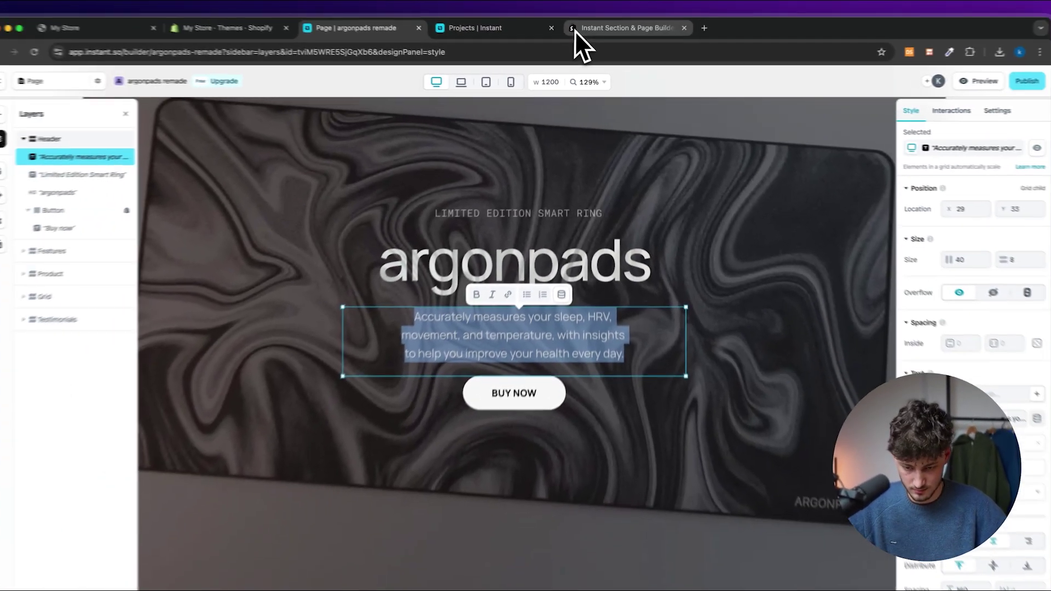
type("Experience maximum accuracy, speed, and comfort with argonpads personalized mouse pads. Our mousepads come in various sizes and intense colors, making them perfect for both daily work and gaming. Designed with gamers in mind, our stable mousepads are specially intended for those who prioritize accuracy, comfort and speed.")
Delete the description's final sentence, starting at "Designed with gamers in mind", so the paragraph ends with "daily work and gaming"
left_click_drag(644, 248, 575, 240)
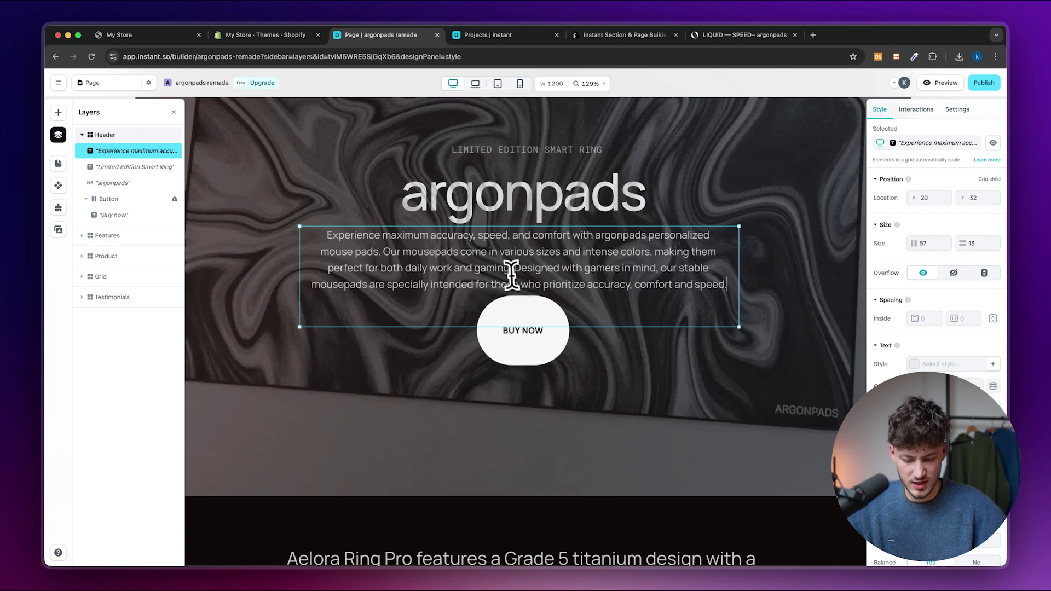
left_click_drag(720, 288, 556, 267)
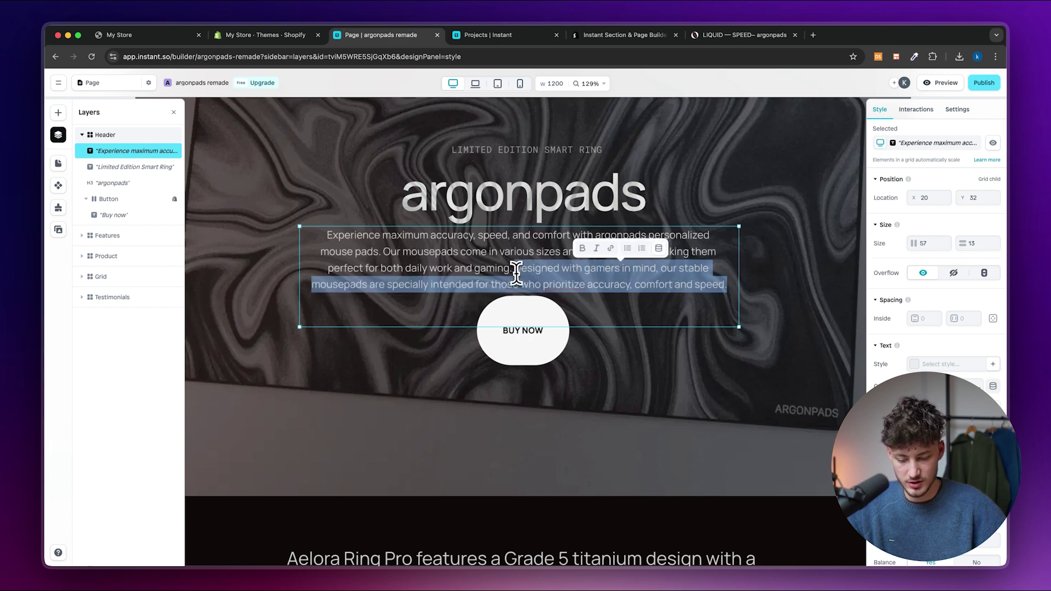
key("BackSpace")
Resize the Buy now button to 12 by 4 grid cells and center it closely beneath the header description
left_click(546, 347)
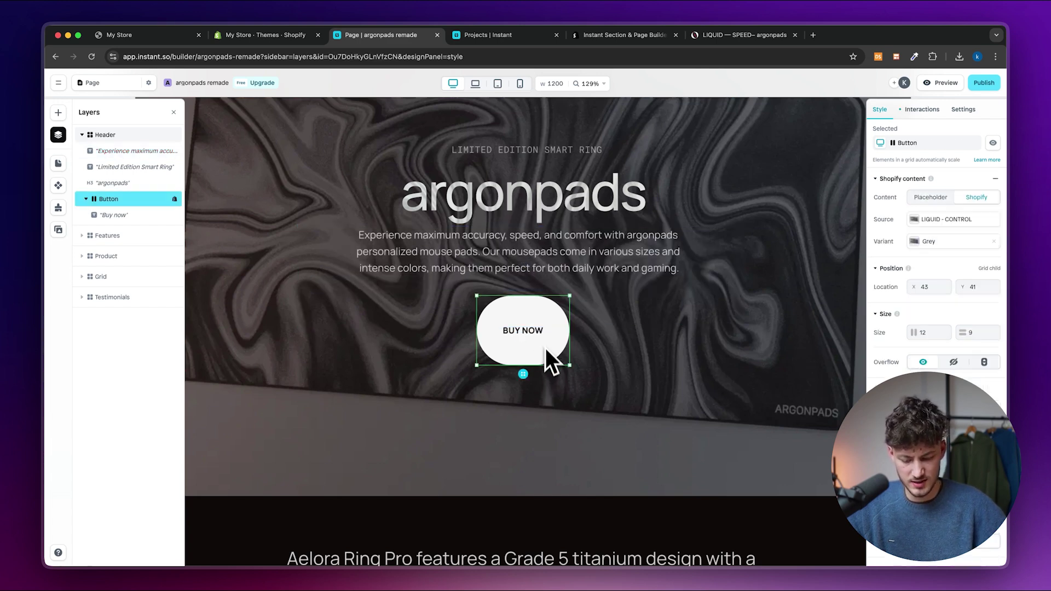
left_click_drag(573, 344, 630, 335)
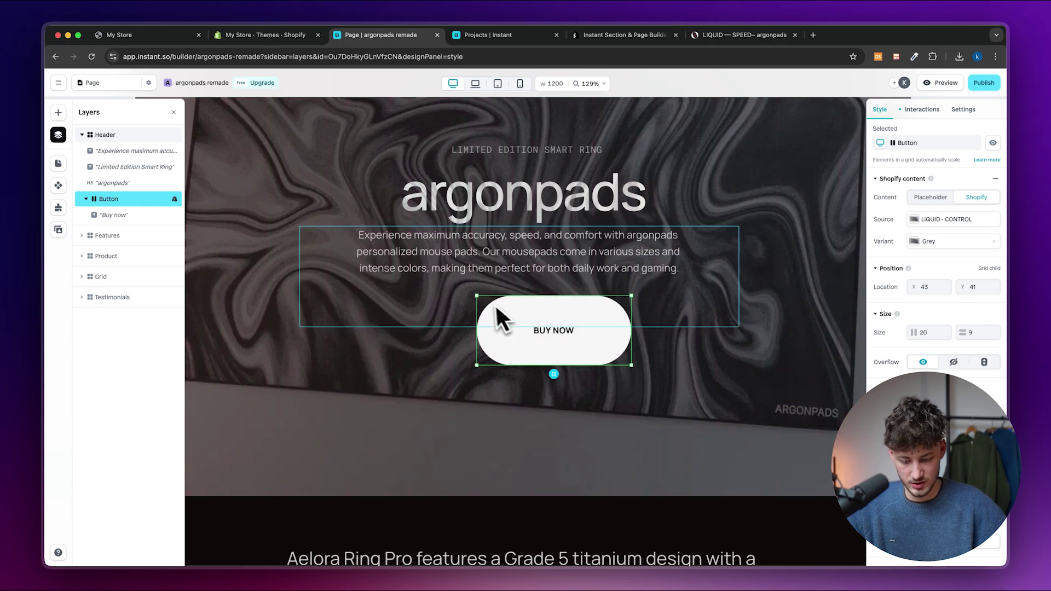
left_click_drag(477, 298, 530, 334)
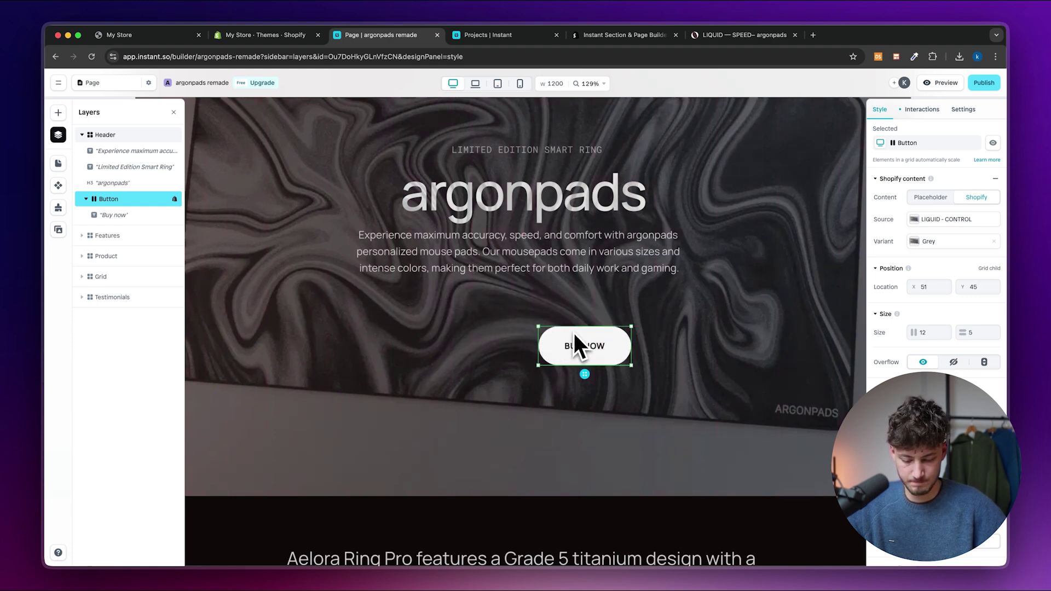
left_click_drag(575, 328, 548, 281)
left_click(640, 413)
left_click_drag(540, 294, 540, 282)
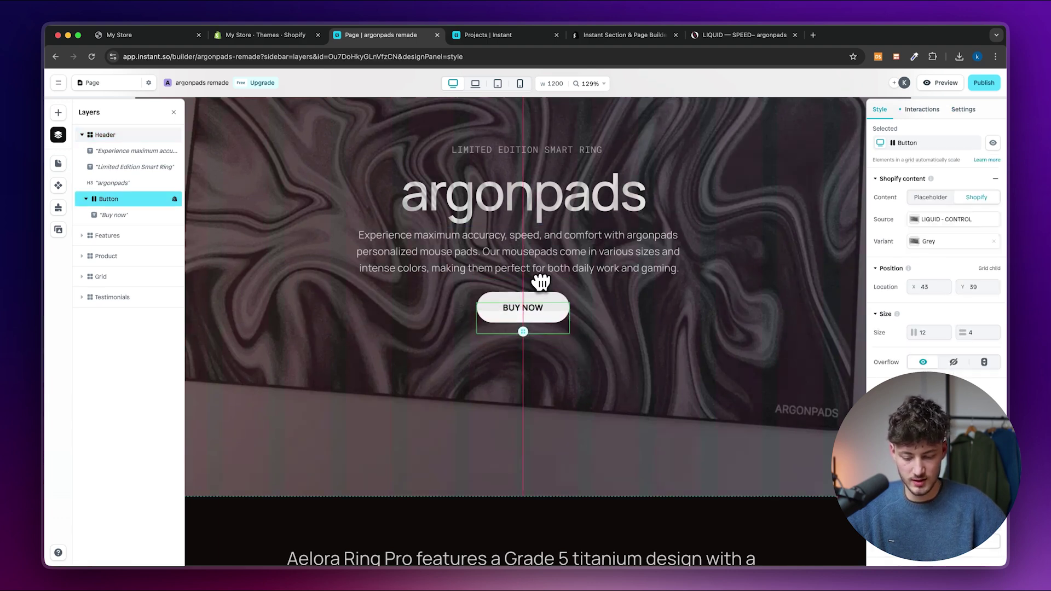
left_click(628, 335)
Replace the "Limited Edition Smart Ring" line above the header's main heading with "LIMITED MOUSE PADS"
scroll(629, 336, "up", 3)
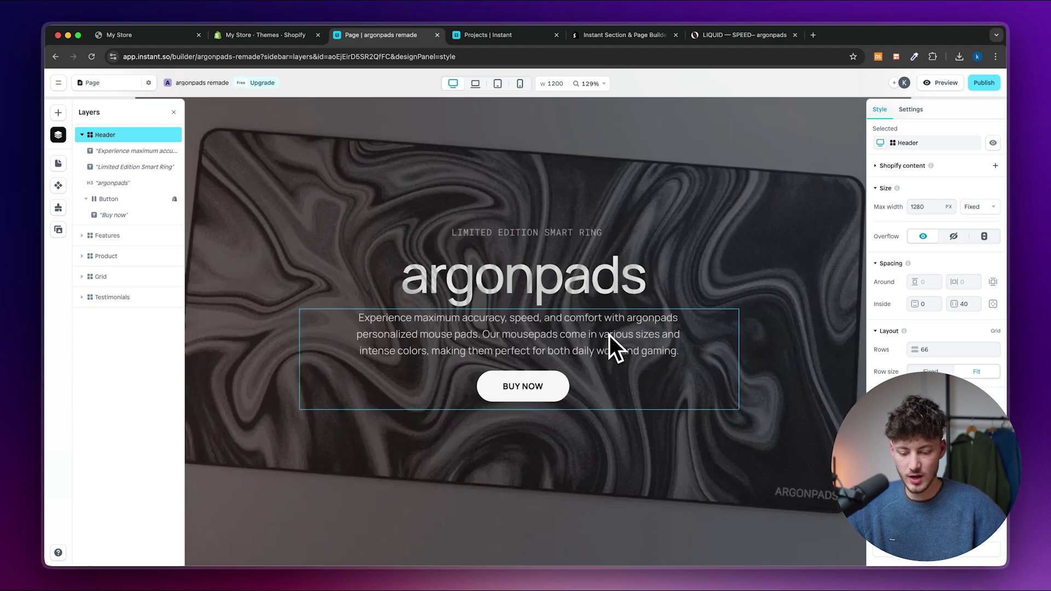
left_click(535, 232)
double_click(624, 243)
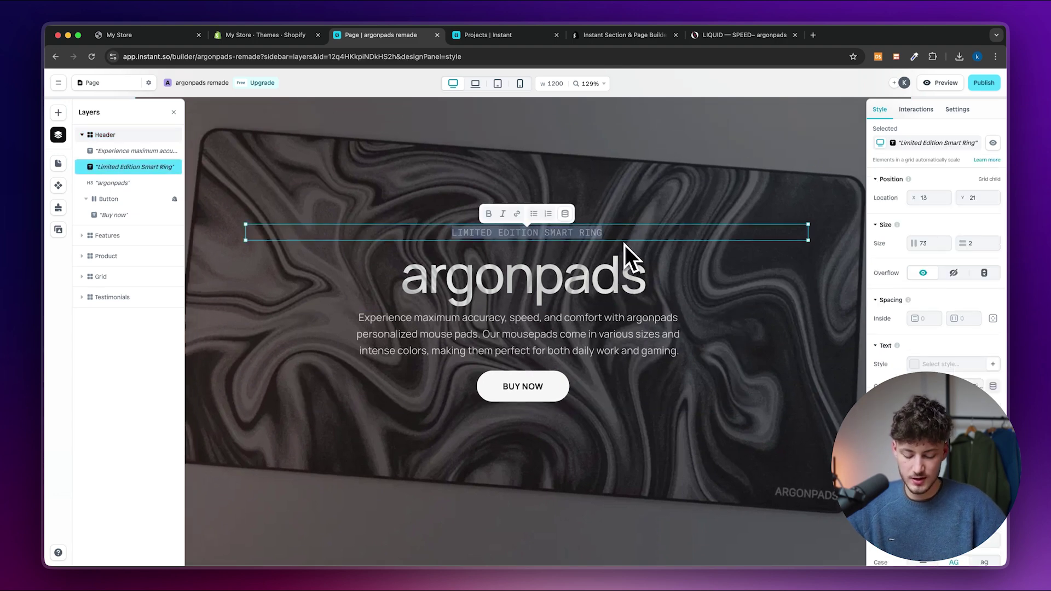
type("LIMITED MOUSE")
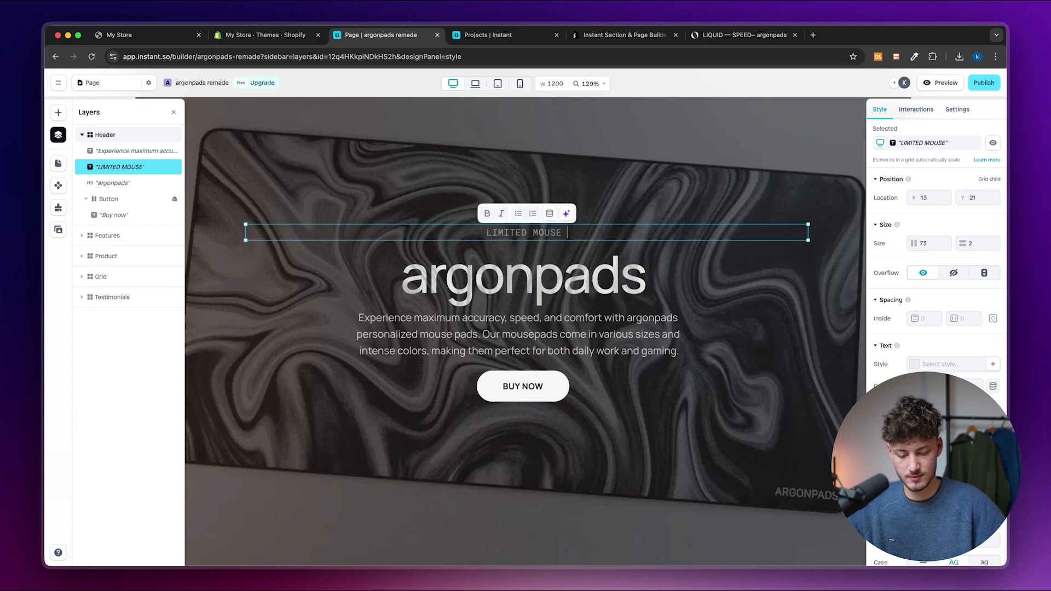
left_click(658, 350)
scroll(660, 350, "down", 5)
left_click(835, 400)
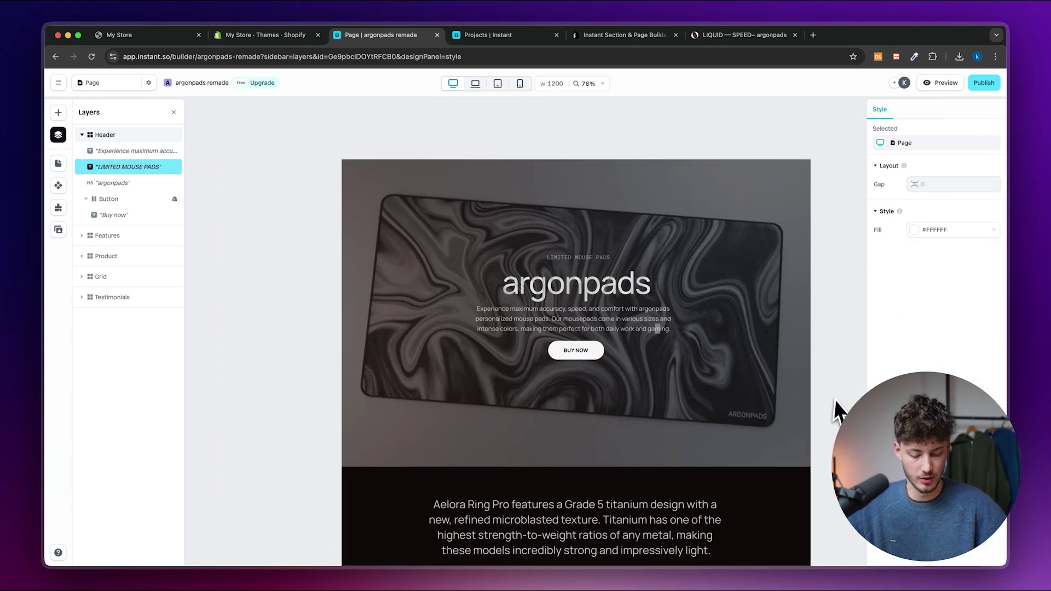
Review the page from the header down through the Features section with its ring image and surrounding feature items
scroll(836, 398, "down", 2)
scroll(836, 398, "down", 4)
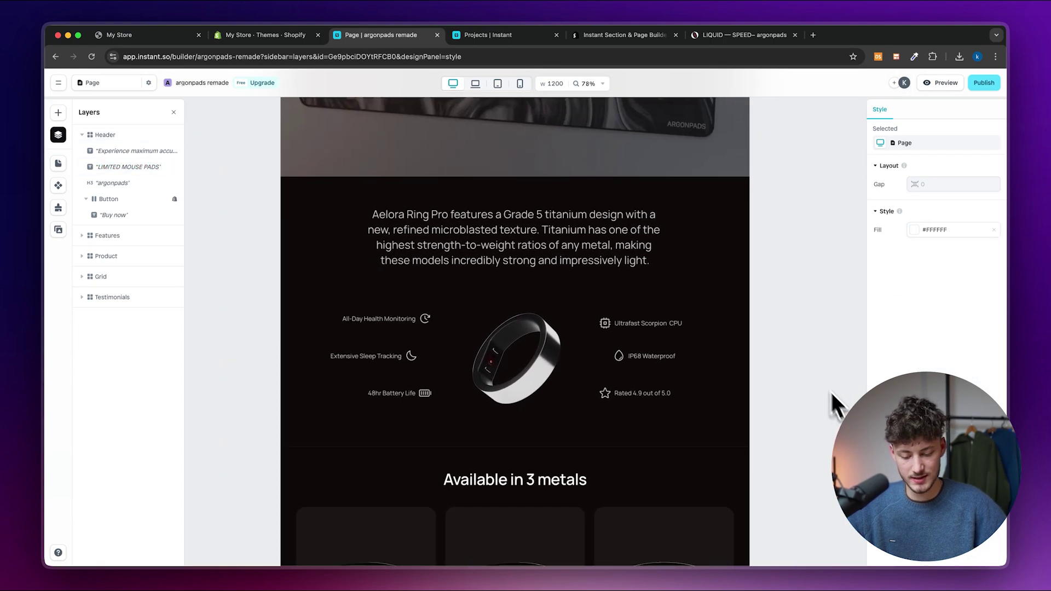
scroll(615, 319, "up", 5)
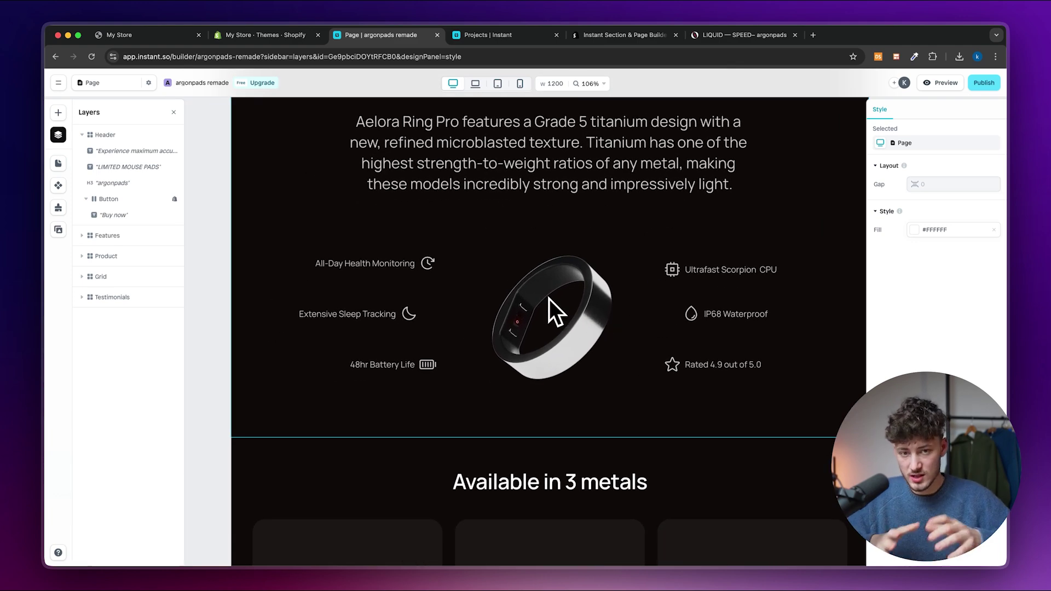
scroll(549, 299, "down", 5)
scroll(550, 299, "down", 1)
scroll(551, 298, "up", 2)
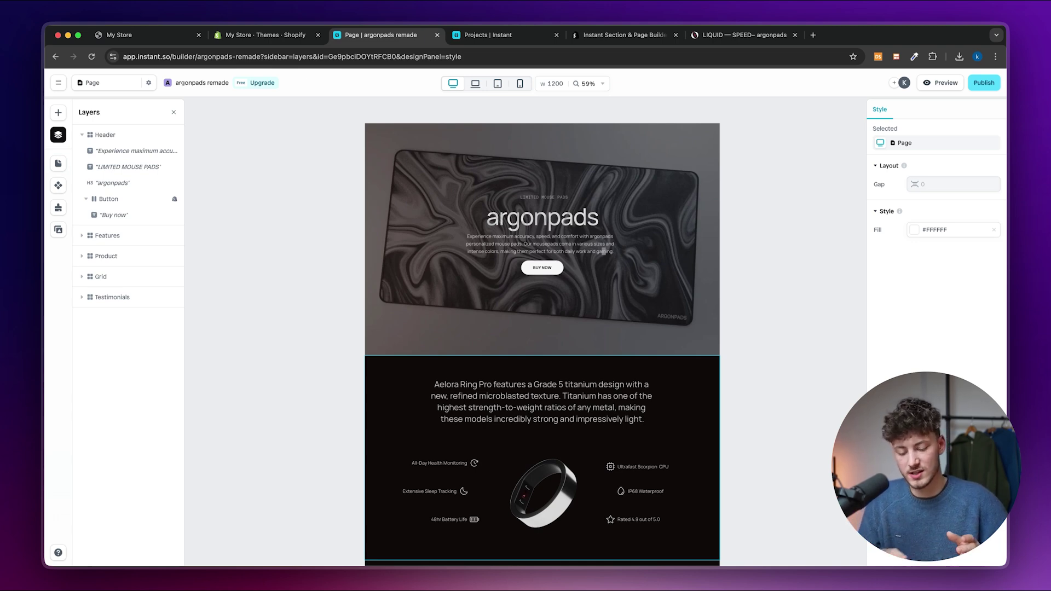
left_click(552, 416)
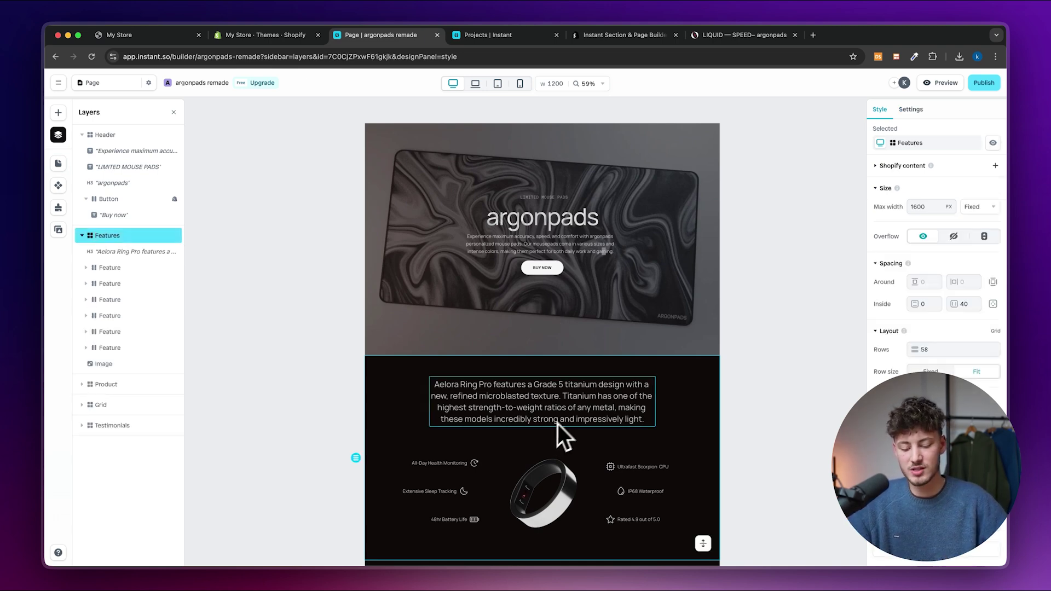
scroll(563, 421, "down", 2)
scroll(551, 352, "up", 4)
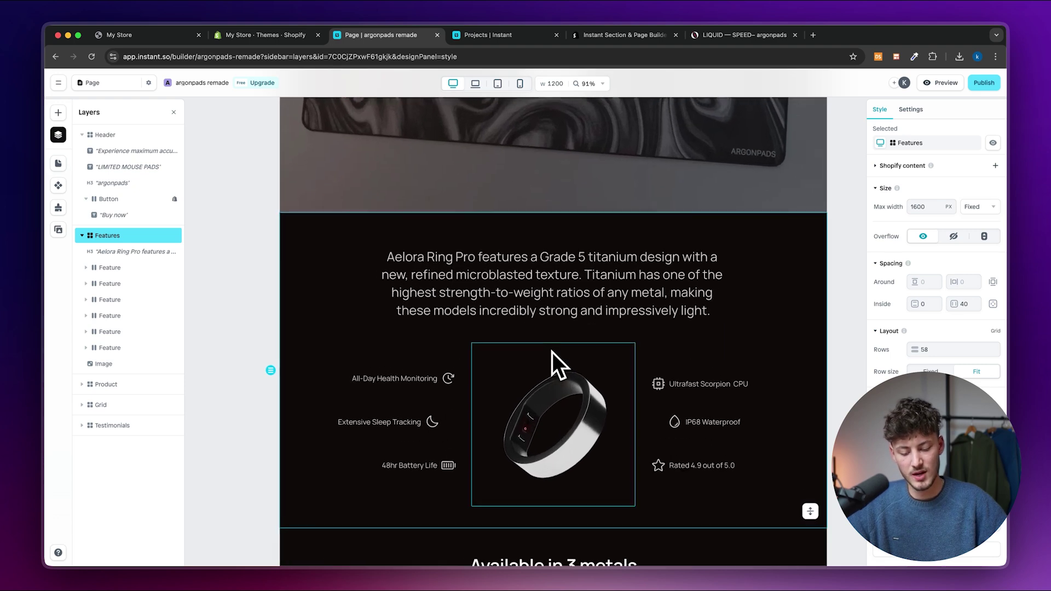
Remove the ring image from the Features section and fill its placeholder with argonpads.png from the argonpads test folder
left_click(557, 336)
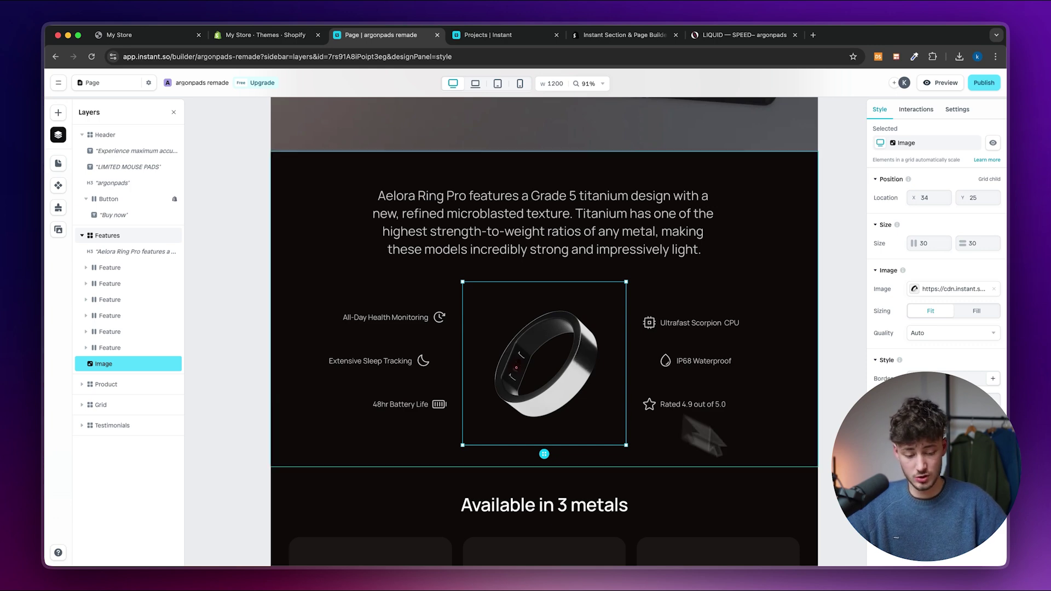
left_click(994, 289)
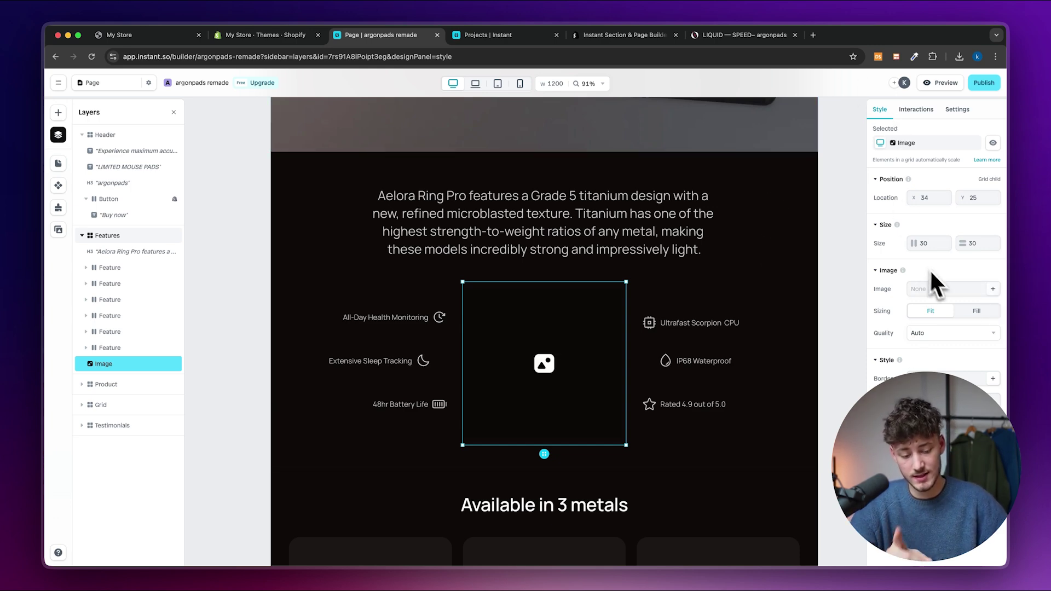
left_click(952, 289)
left_click(798, 364)
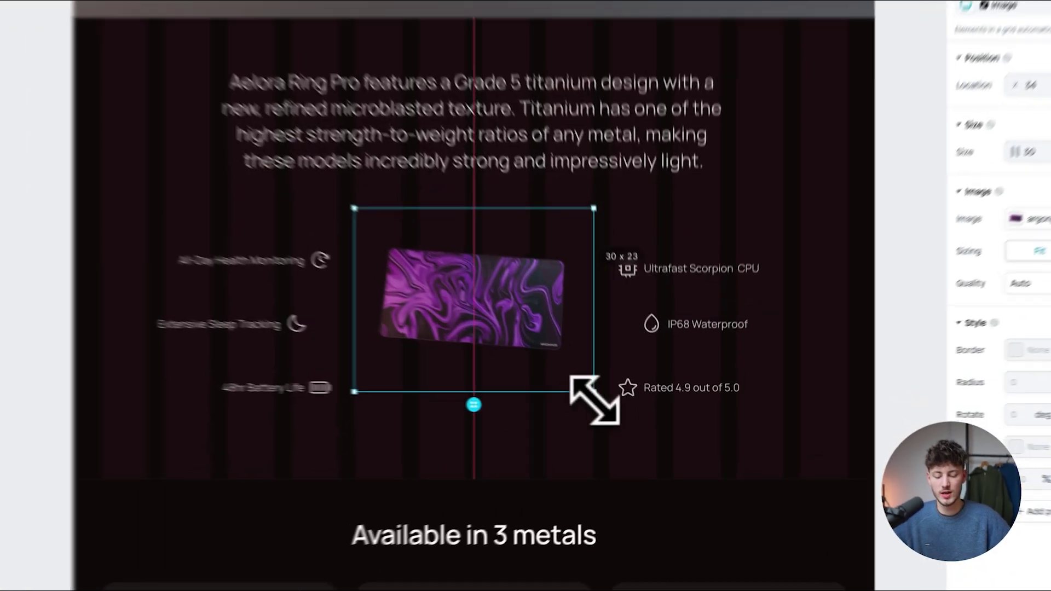
Enlarge the mousepad image to 49 by 25 grid cells and center it between the feature items at X 24, Y 26
left_click_drag(626, 412, 629, 370)
left_click_drag(474, 251, 474, 309)
left_click_drag(585, 223, 687, 165)
left_click_drag(484, 286, 428, 309)
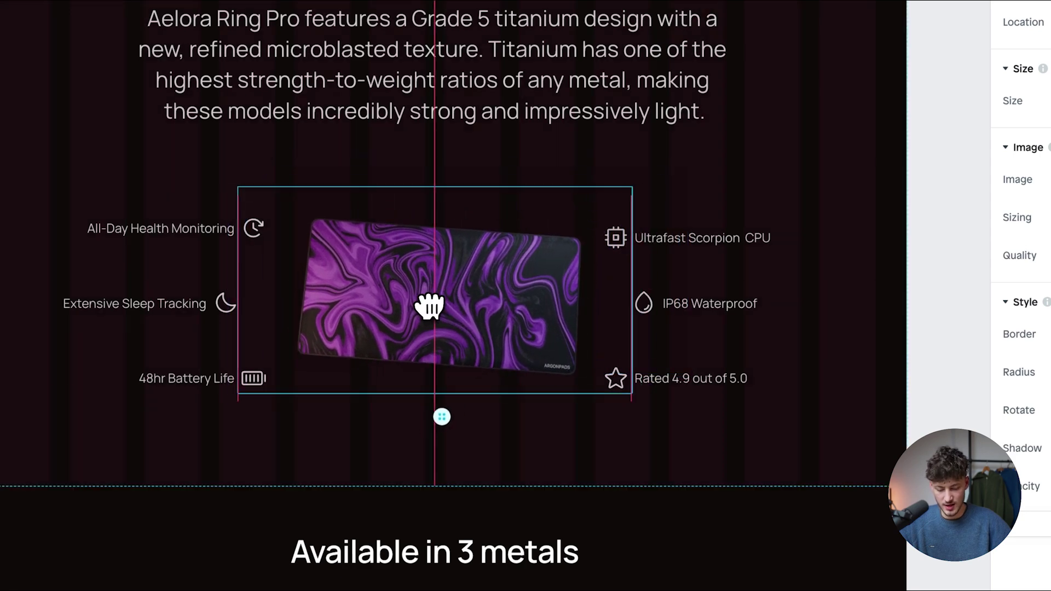
left_click_drag(633, 395, 692, 429)
left_click_drag(540, 351, 453, 310)
left_click(694, 471)
left_click_drag(506, 415, 485, 293)
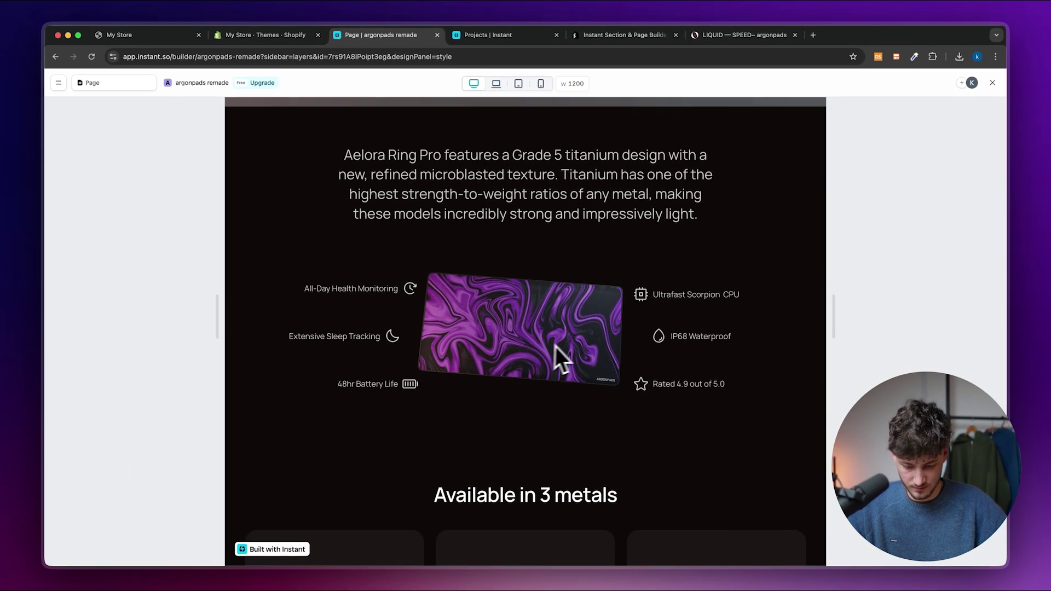
Check the header and the enlarged mousepad image in the page preview, and return to the editor
scroll(819, 258, "up", 5)
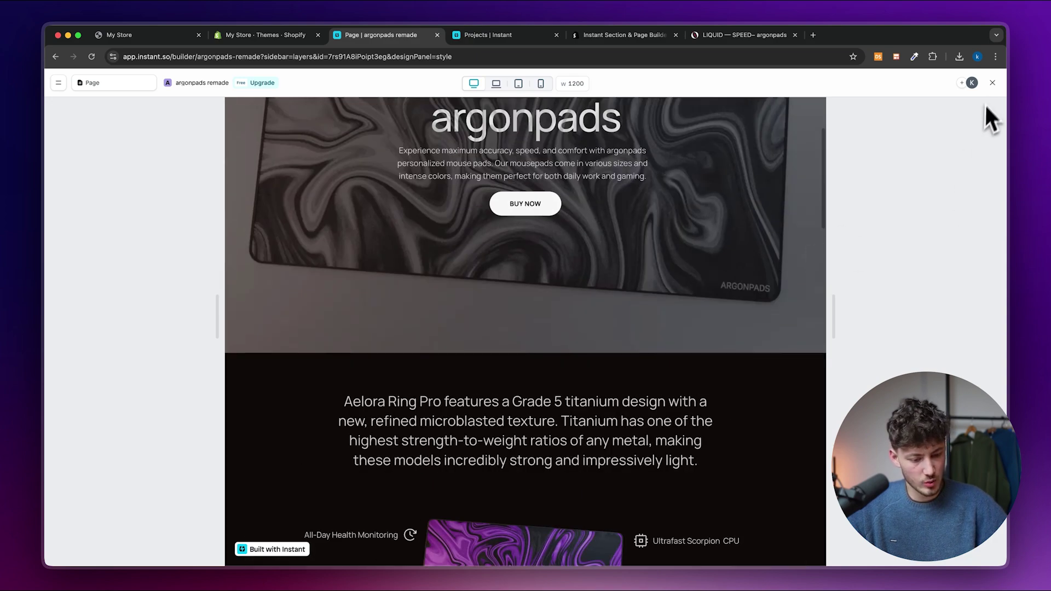
left_click(992, 84)
scroll(657, 424, "down", 3)
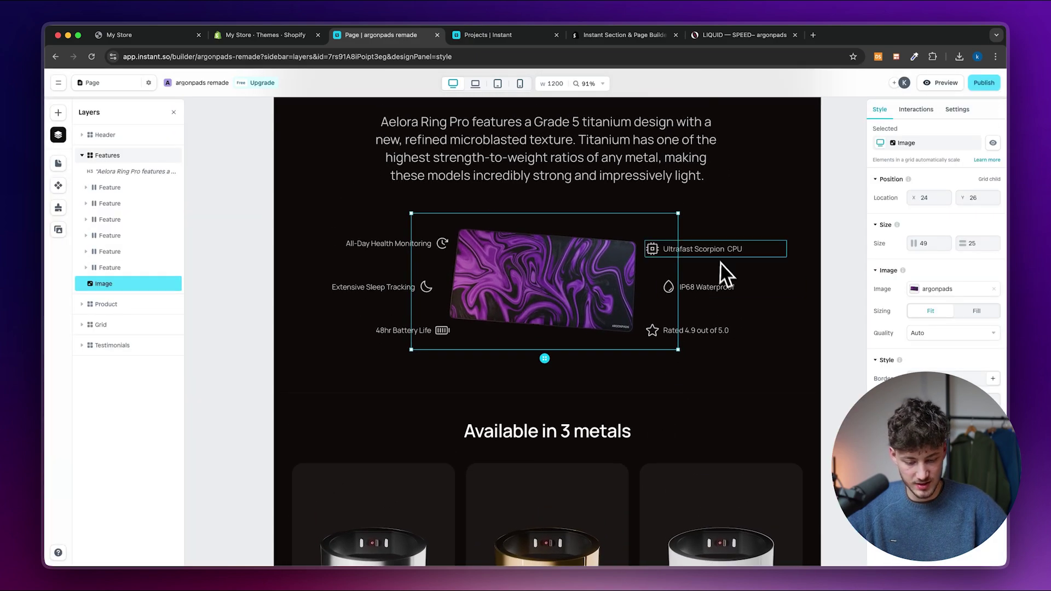
Move the feature items outward so they line up in a straight column on each side of the mousepad image
left_click(715, 253)
left_click(706, 291)
left_click(705, 254)
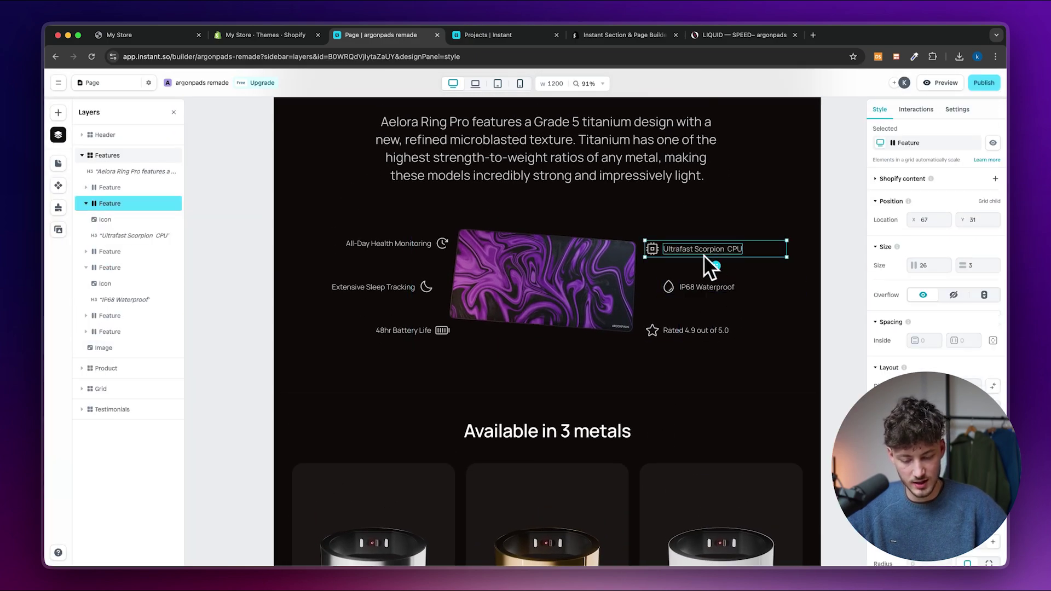
left_click(700, 251)
left_click_drag(700, 251, 704, 252)
left_click(778, 253)
left_click_drag(771, 252, 779, 251)
Preview the page to examine the alignment and spacing of the feature columns, and return to the editor
left_click(943, 83)
scroll(641, 270, "down", 10)
scroll(642, 270, "up", 7)
scroll(641, 271, "down", 2)
scroll(641, 270, "up", 2)
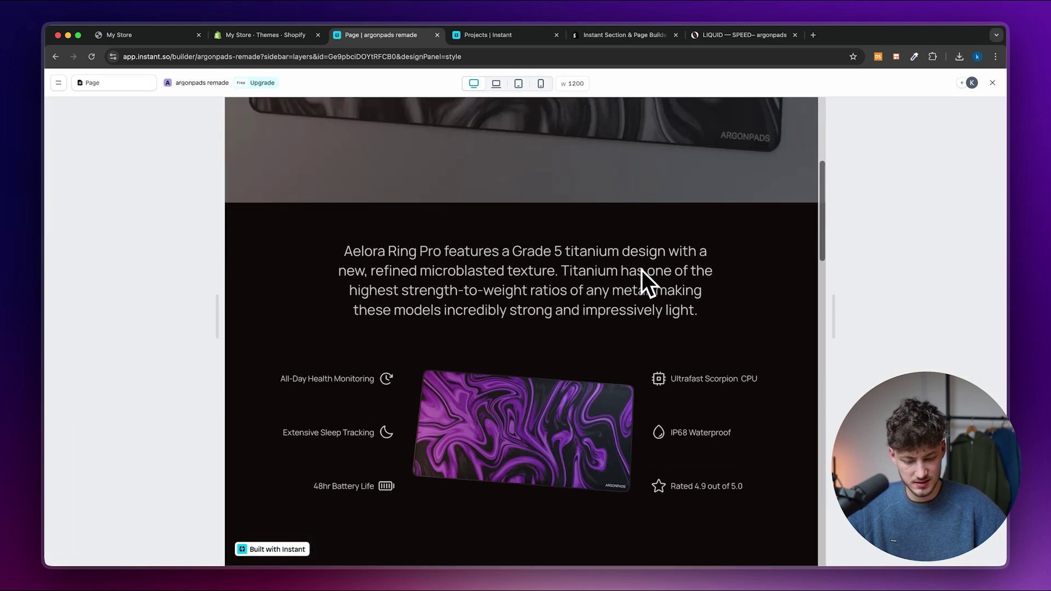
scroll(642, 270, "down", 2)
left_click(992, 84)
scroll(544, 347, "up", 1)
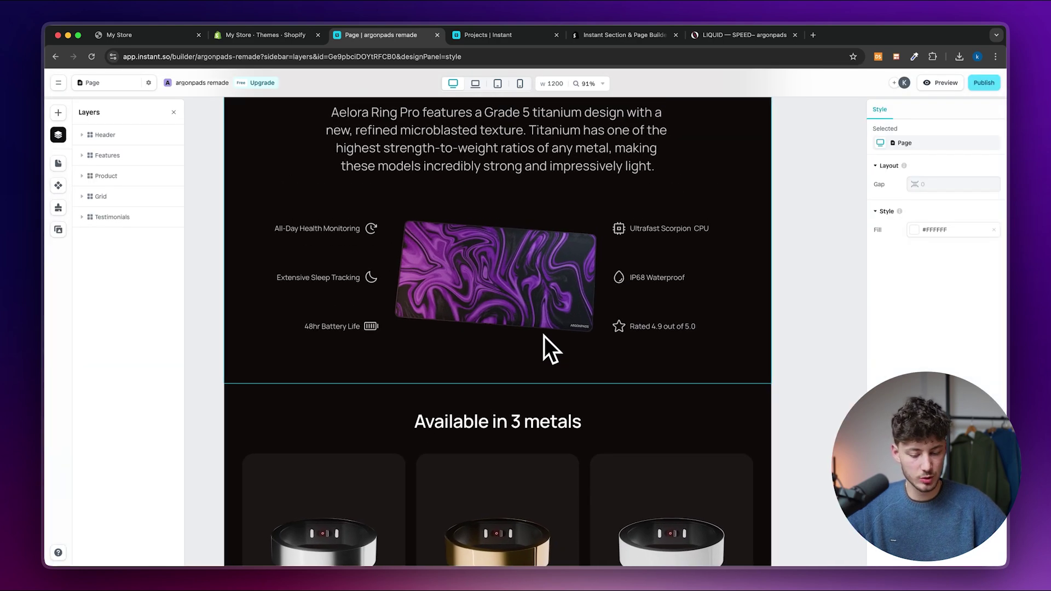
Tighten the vertical spacing of both feature columns, lowering the upper items to Y 31 and raising the lower items toward the middle row
double_click(677, 235)
left_click_drag(728, 236, 728, 247)
left_click(685, 337)
left_click_drag(685, 343, 681, 328)
left_click(324, 336)
left_click_drag(277, 336, 271, 323)
left_click_drag(261, 238, 259, 247)
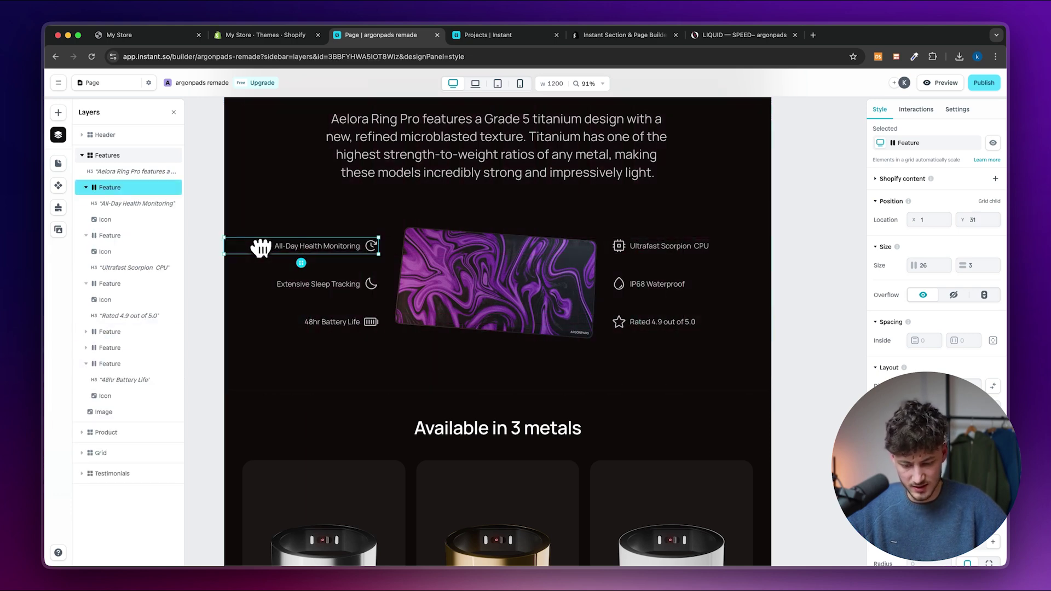
Check the tightened feature rows around the mousepad in the page preview, and return to the editor with nothing selected
left_click(940, 83)
scroll(622, 345, "down", 7)
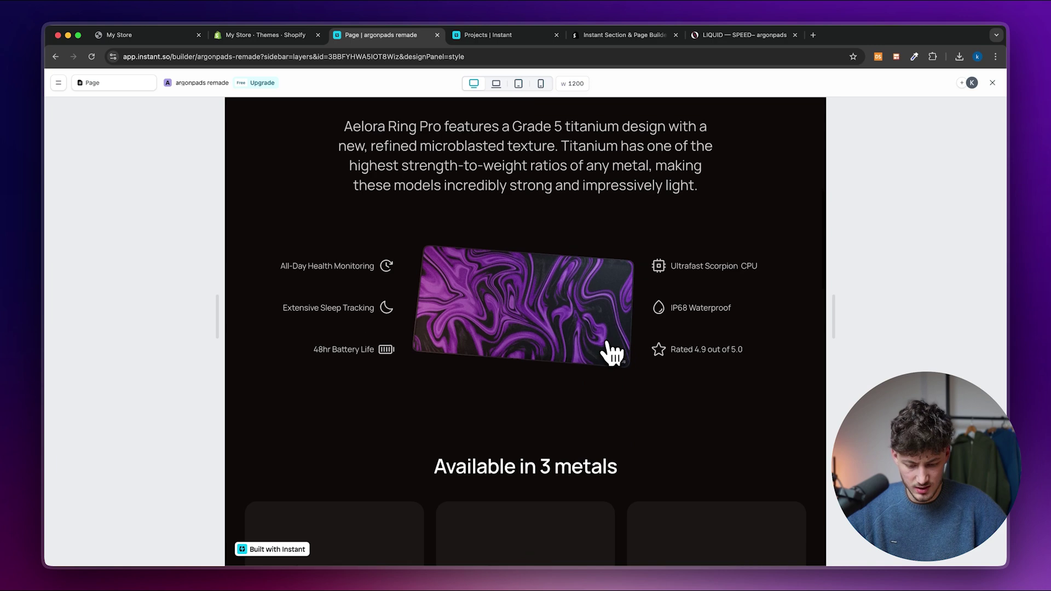
left_click_drag(326, 302, 505, 328)
left_click(667, 214)
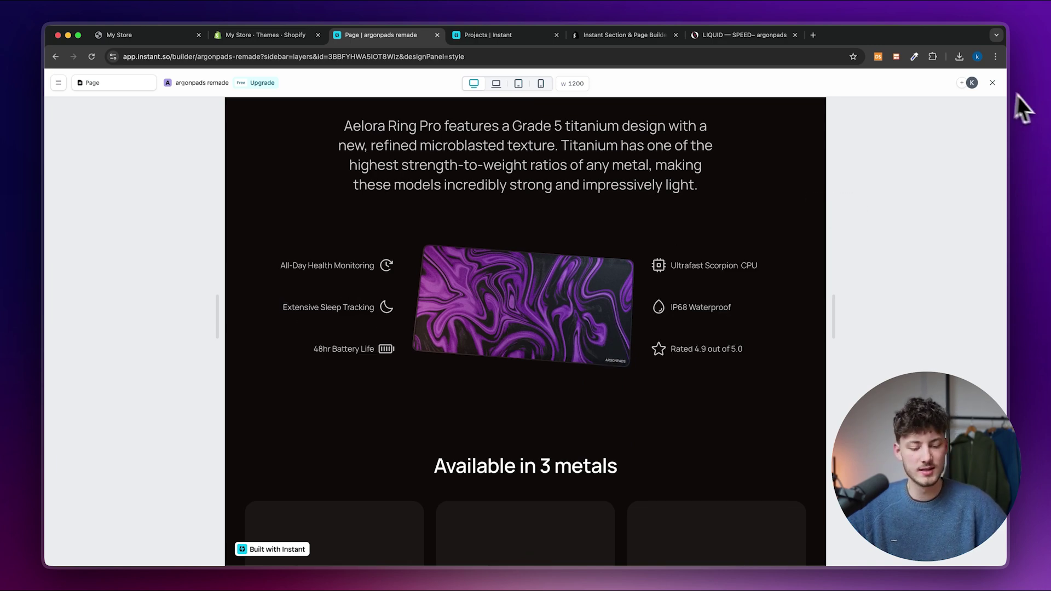
left_click(992, 82)
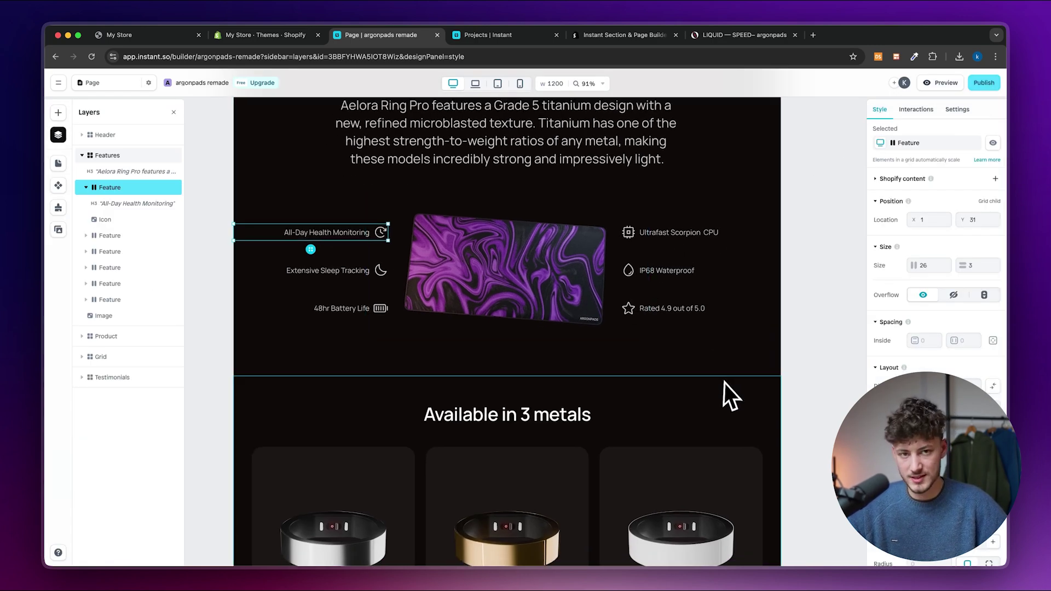
left_click(713, 360)
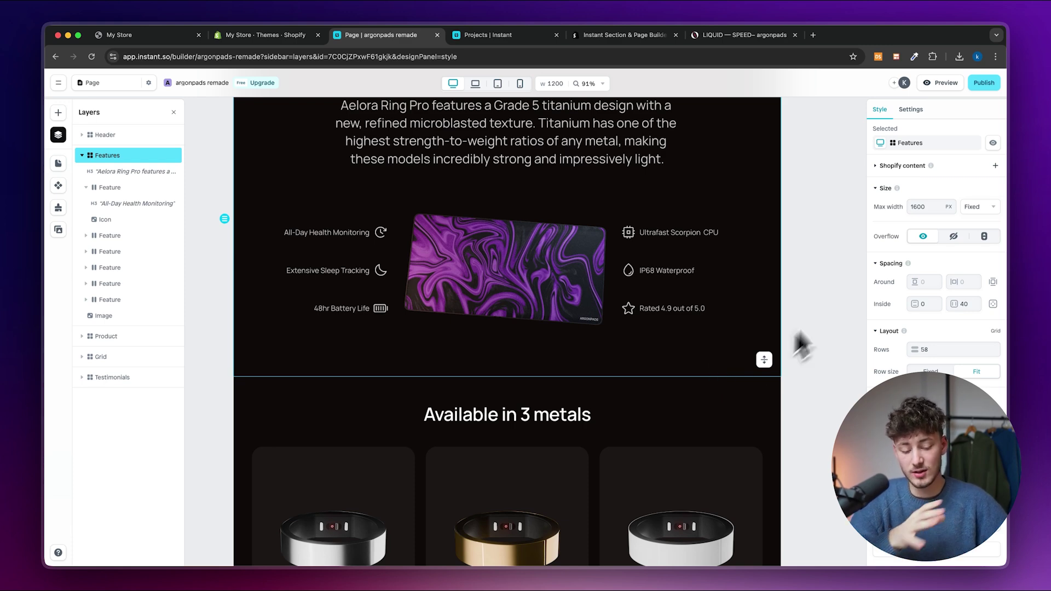
left_click(831, 288)
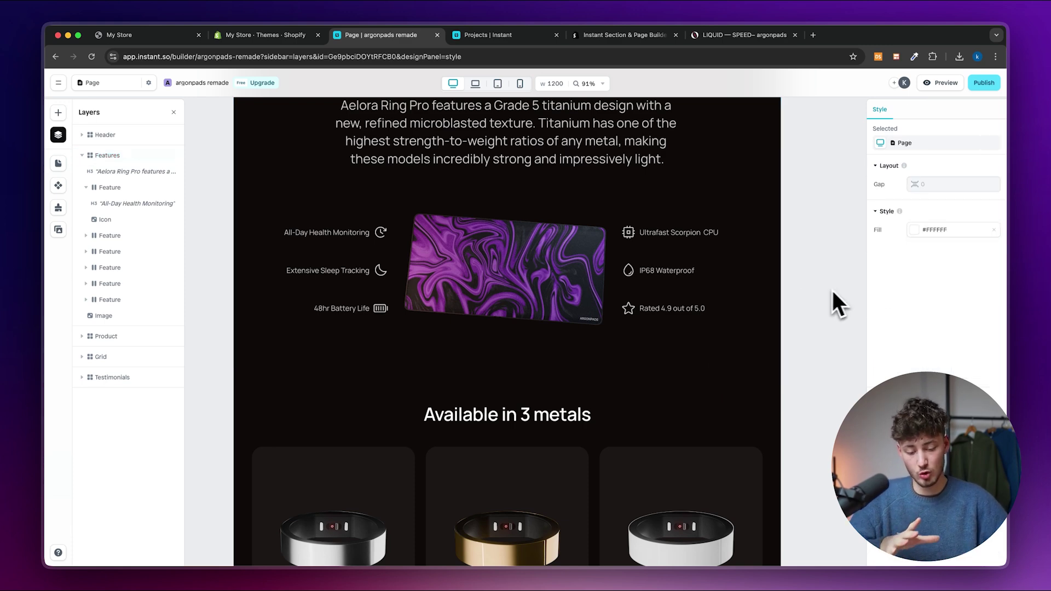
Move the Ultrafast Scorpion CPU feature item up to just beneath the Features section's heading paragraph
left_click(752, 280)
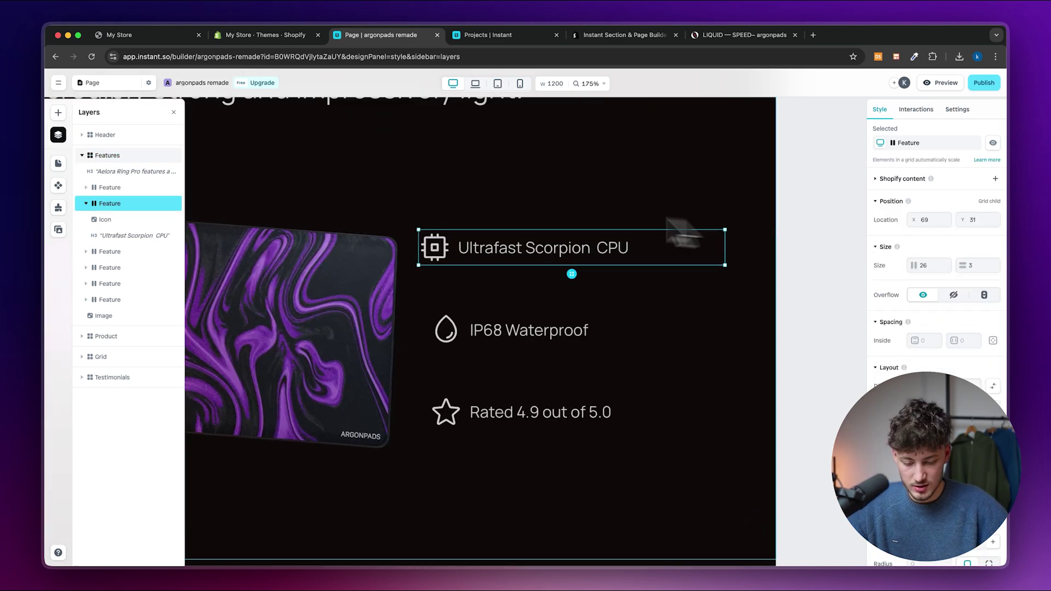
scroll(624, 219, "up", 3)
scroll(345, 255, "up", 3)
scroll(345, 255, "down", 6)
scroll(346, 256, "left", 2)
left_click_drag(605, 300, 591, 225)
Replace the CPU icon beside Ultrafast Scorpion CPU with the plain lightning bolt, searching the regular icons for "lightn"
left_click(421, 220)
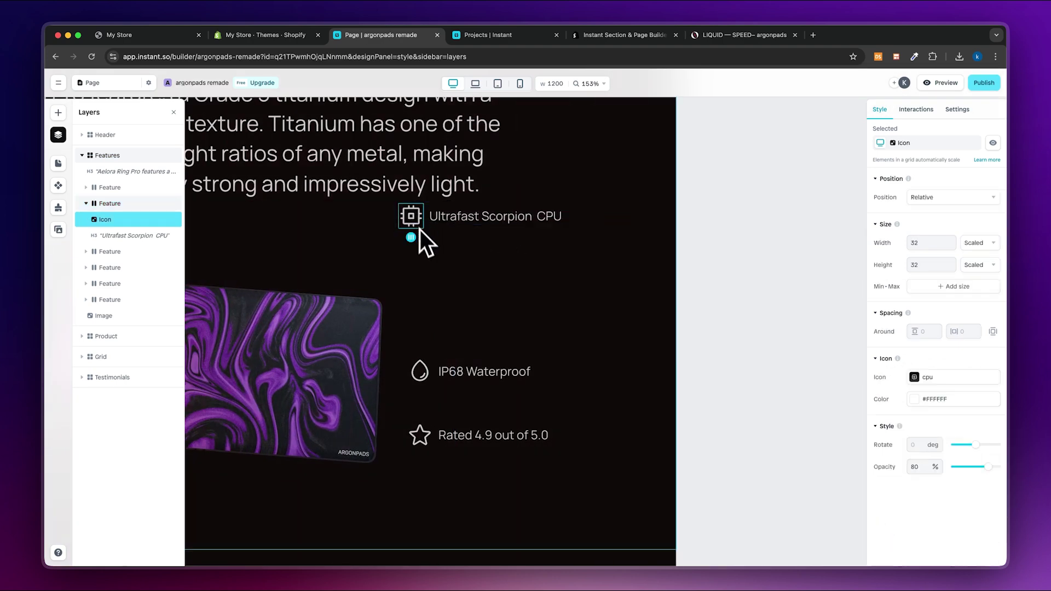
scroll(418, 227, "up", 3)
left_click(931, 377)
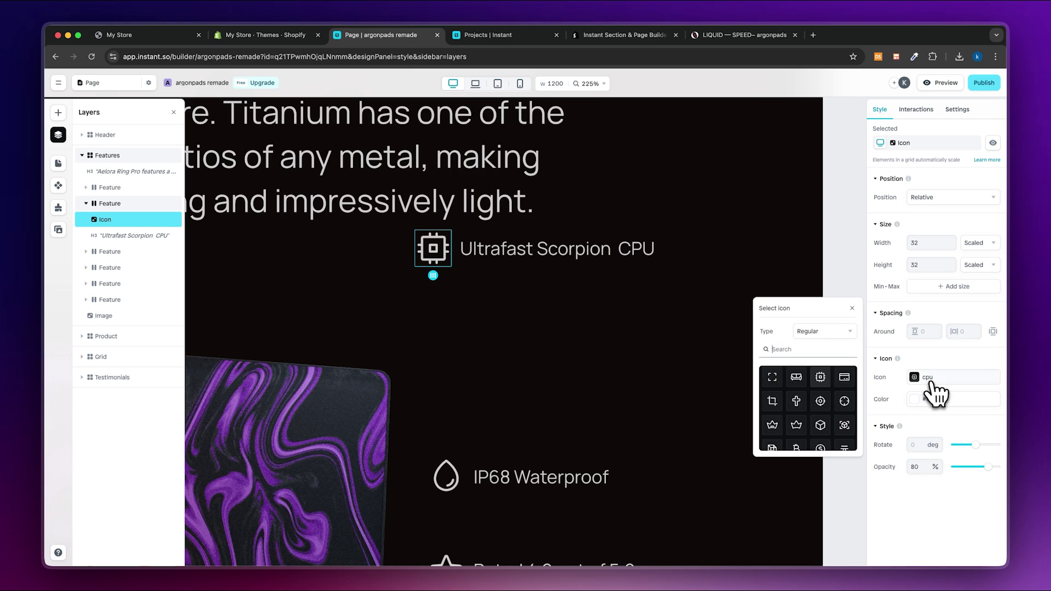
scroll(799, 395, "down", 20)
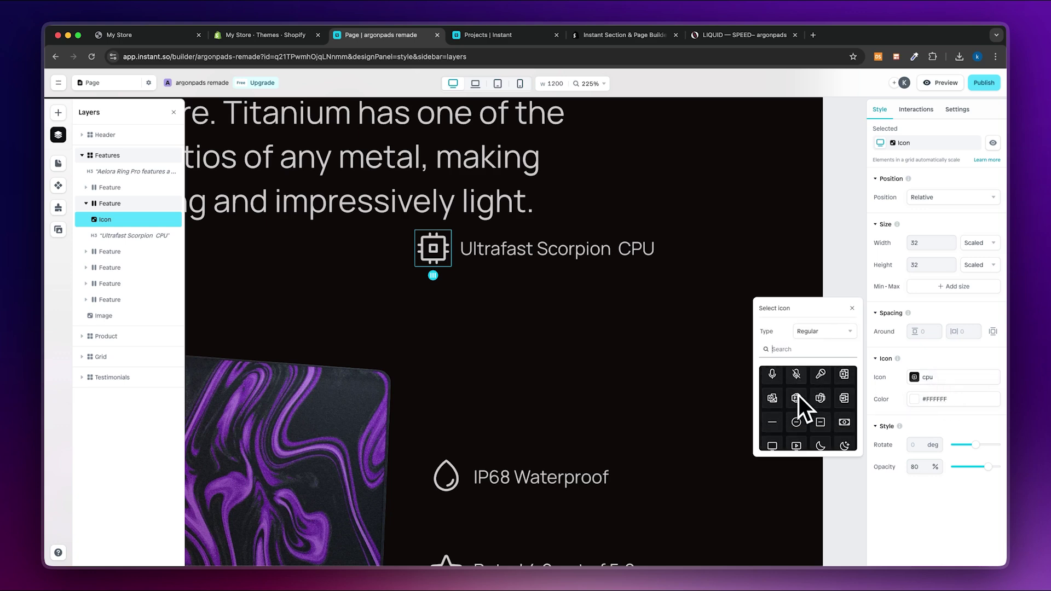
scroll(799, 395, "down", 5)
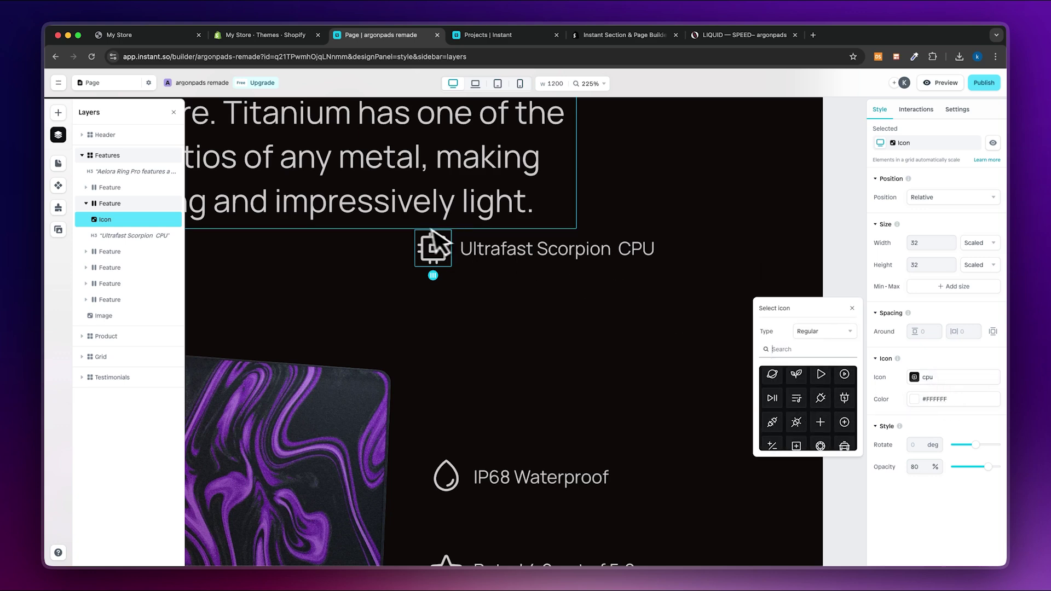
scroll(528, 310, "down", 1)
scroll(527, 310, "down", 5)
scroll(495, 326, "up", 5)
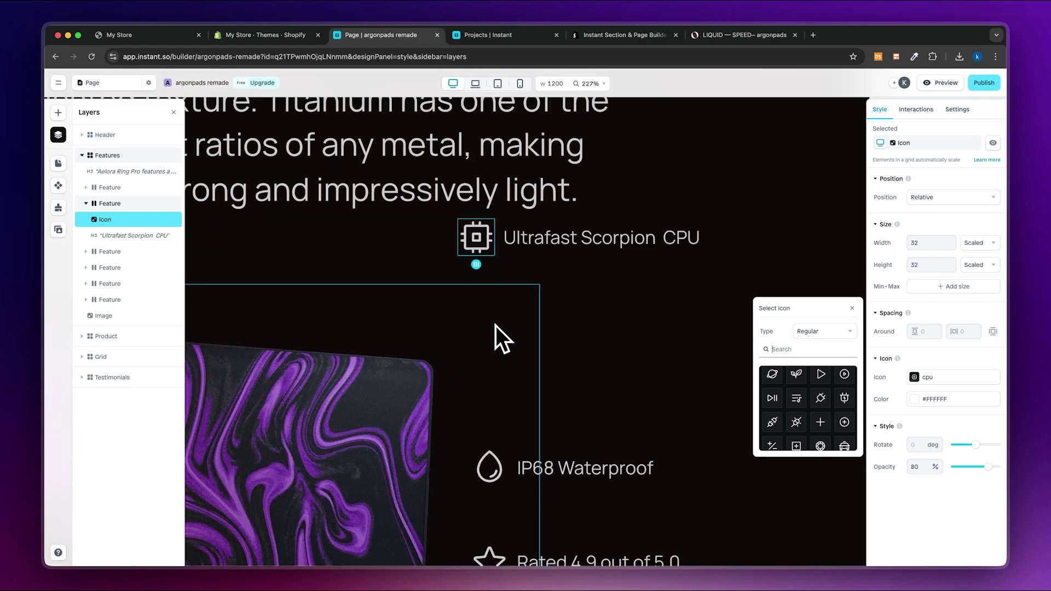
scroll(495, 324, "up", 5)
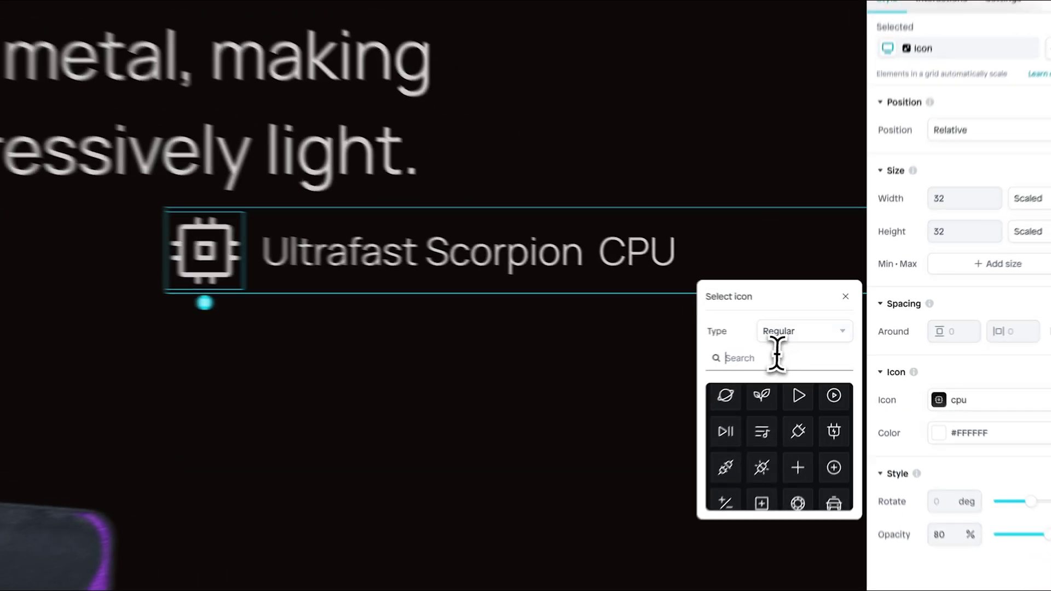
left_click(802, 349)
type("lightn")
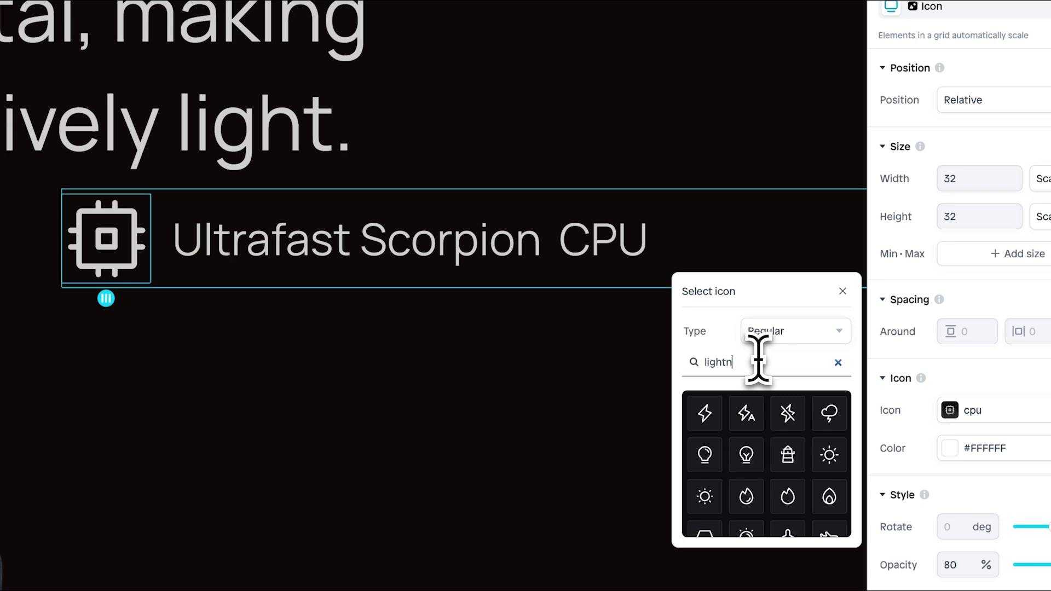
left_click(705, 414)
Change the text beside the lightning icon to "Insane Mouse Speed"
left_click(372, 251)
double_click(372, 251)
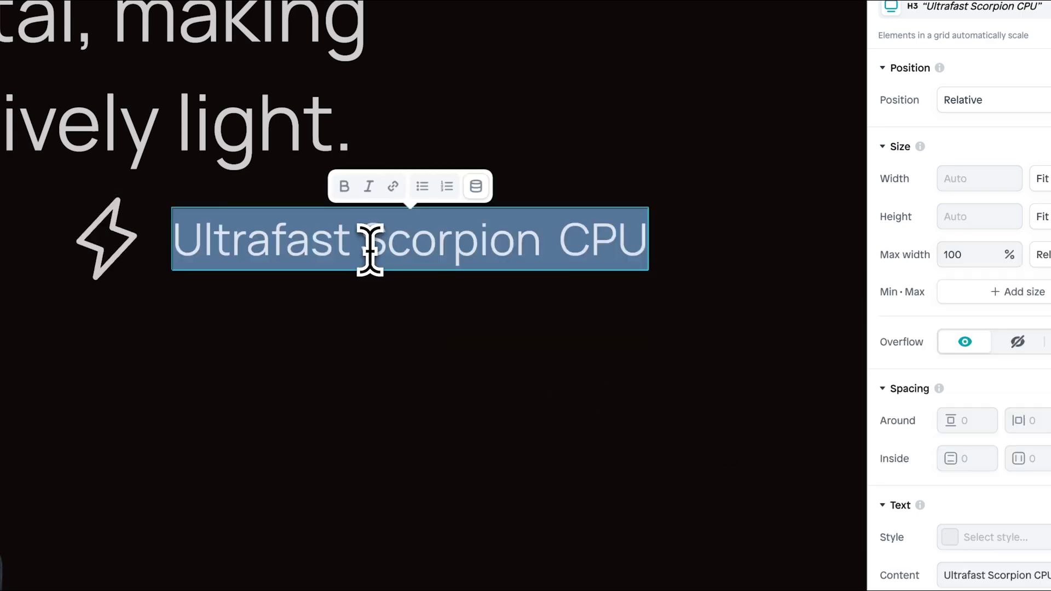
type("Insane Mo")
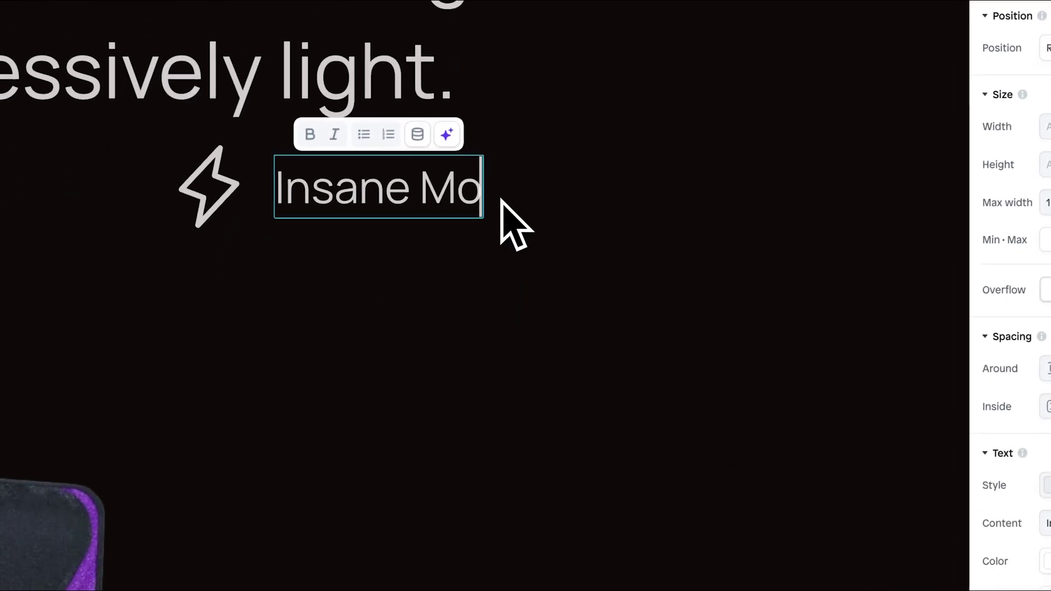
type("use Speed")
left_click(525, 363)
Move the Insane Mouse Speed item back down beside the mousepad image, above the IP68 Waterproof item
scroll(525, 364, "down", 5)
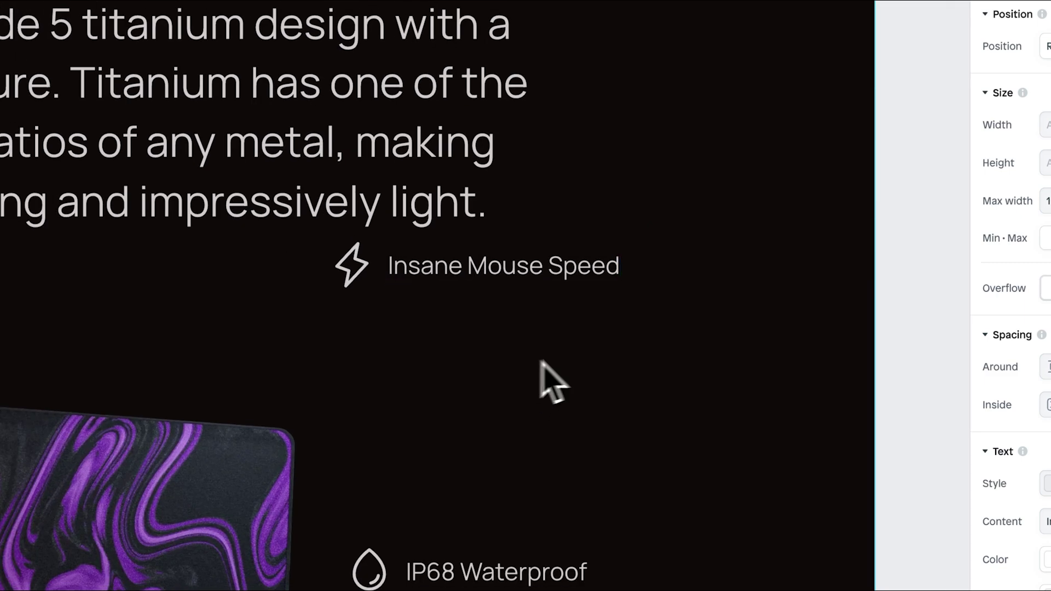
left_click(537, 363)
left_click_drag(638, 263, 660, 430)
scroll(659, 430, "down", 2)
scroll(658, 430, "down", 5)
Reposition the IP68 Waterproof feature item at X 70, Y 39, between the other two items of its column
left_click(652, 257)
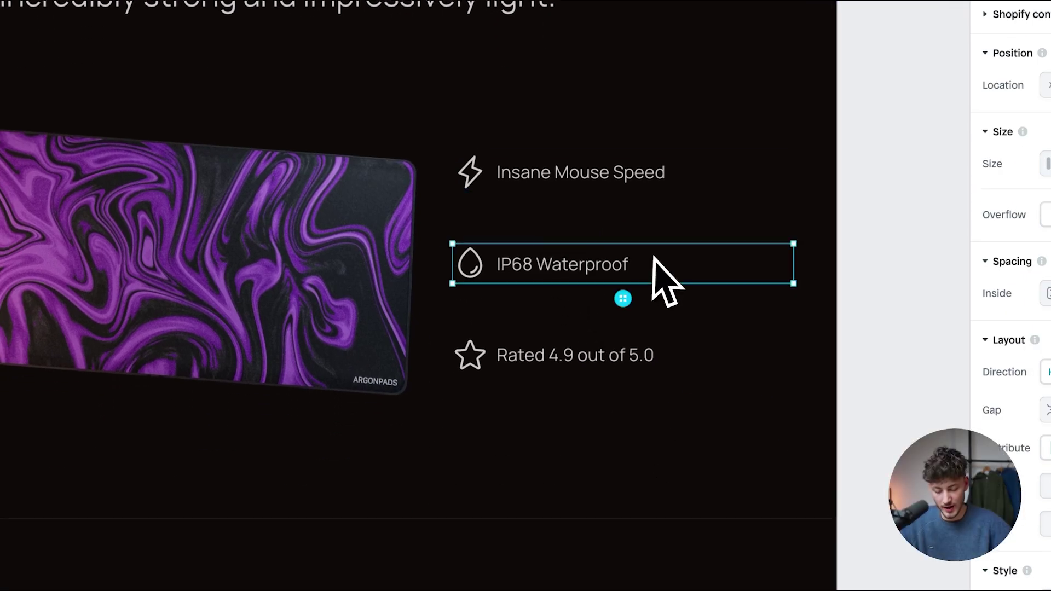
left_click_drag(654, 257, 686, 25)
left_click_drag(687, 91, 665, 303)
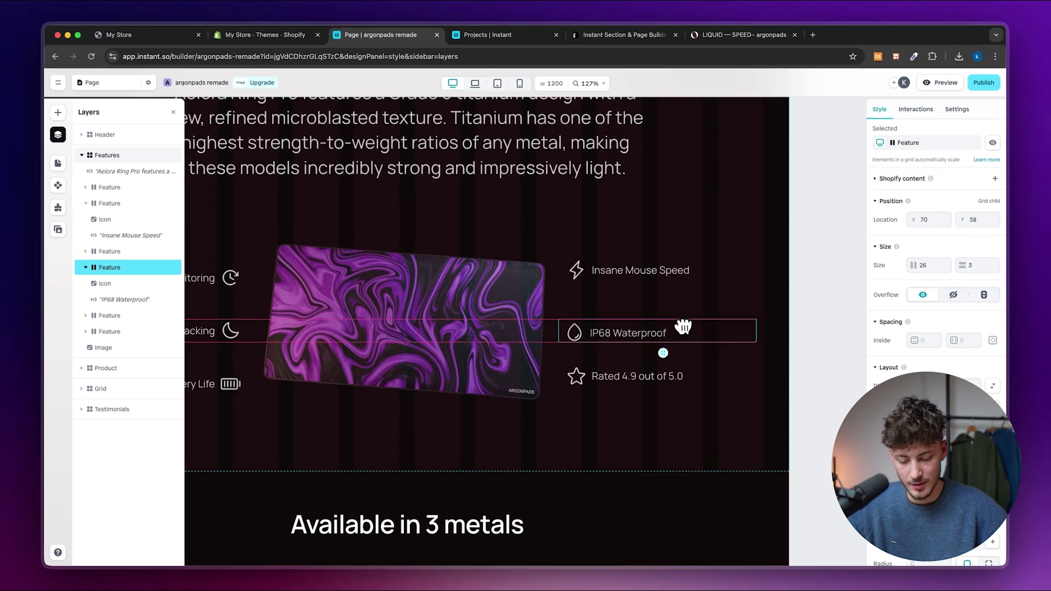
left_click(584, 331)
scroll(650, 338, "up", 5)
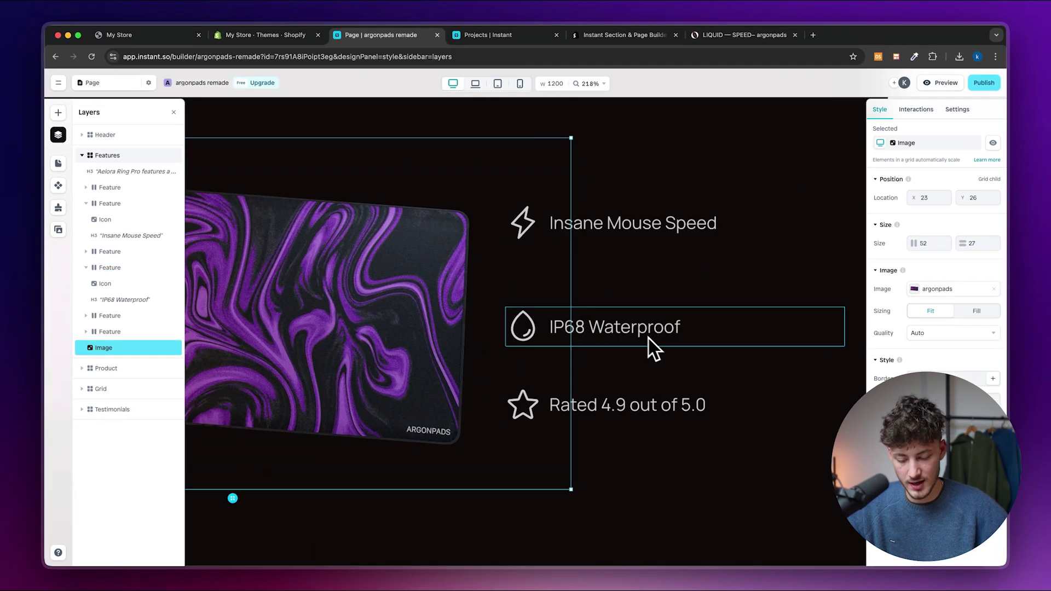
left_click(650, 337)
scroll(510, 393, "down", 5)
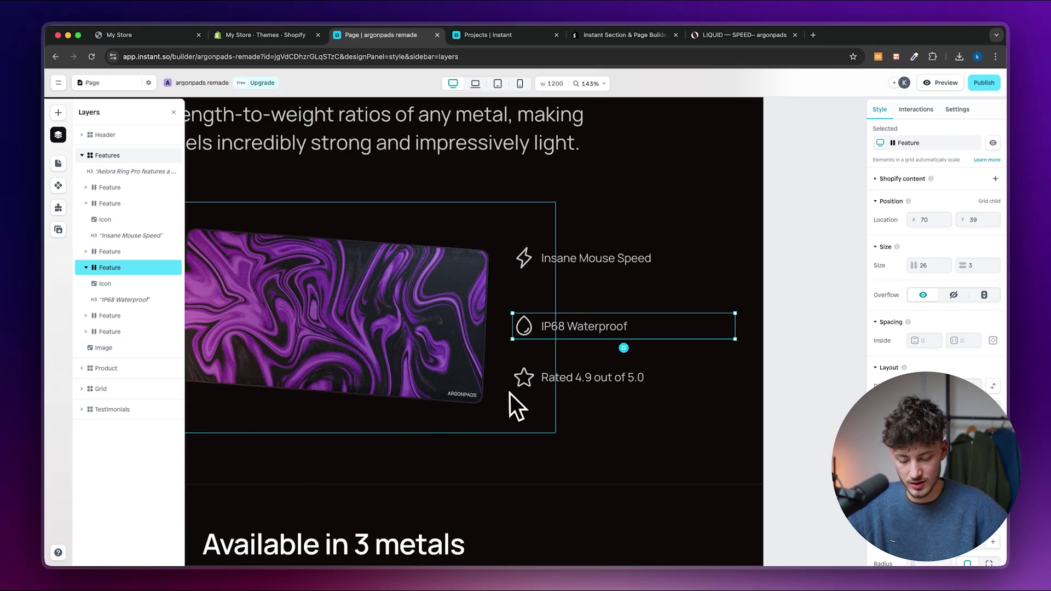
Resize the mousepad image in the Features section to 51 by 28 grid units at X 23, Y 25
scroll(511, 393, "down", 1)
left_click(616, 366)
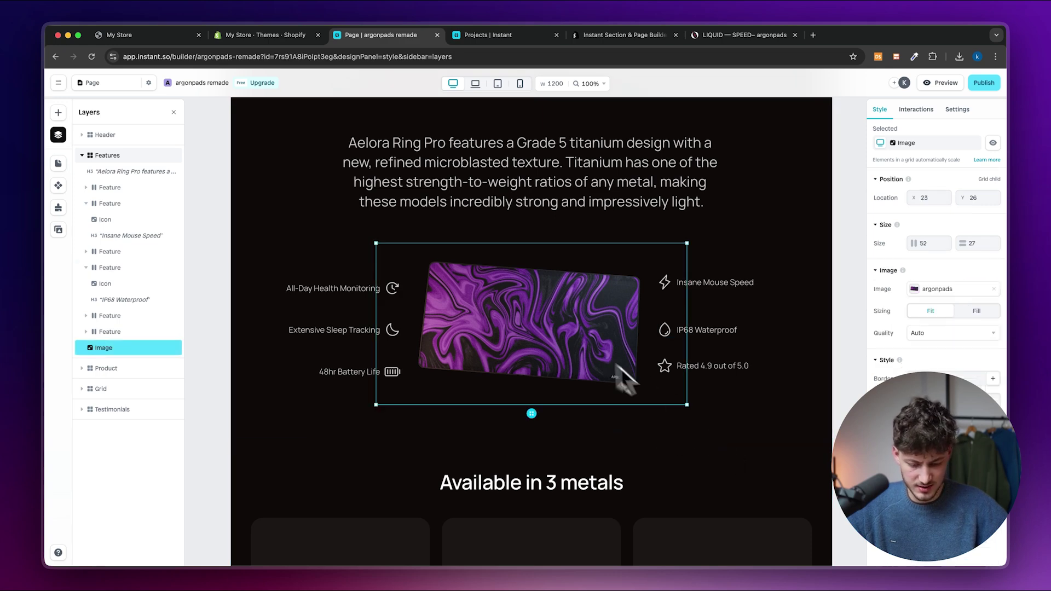
mouse_move(688, 405)
left_mouse_down()
mouse_move(655, 386)
mouse_move(679, 408)
left_mouse_up()
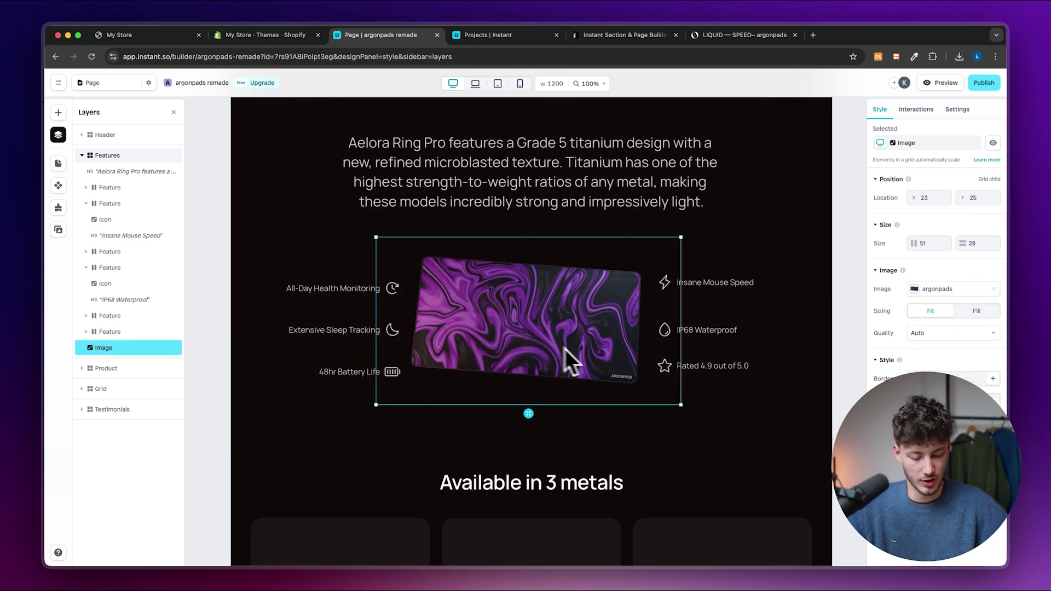
left_click(855, 279)
Shrink the mousepad image to 9 by 8 in the mobile layout and compare it with the desktop layout
scroll(662, 285, "up", 2)
scroll(661, 284, "up", 3)
scroll(662, 285, "down", 1)
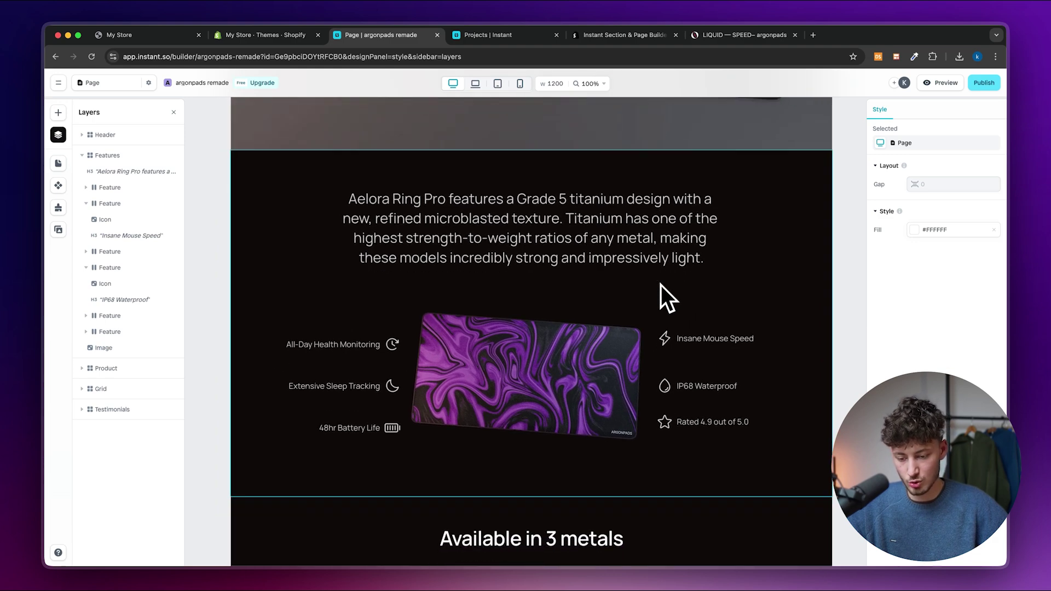
left_click(519, 84)
scroll(548, 227, "down", 5)
scroll(547, 227, "up", 5)
left_click(496, 298)
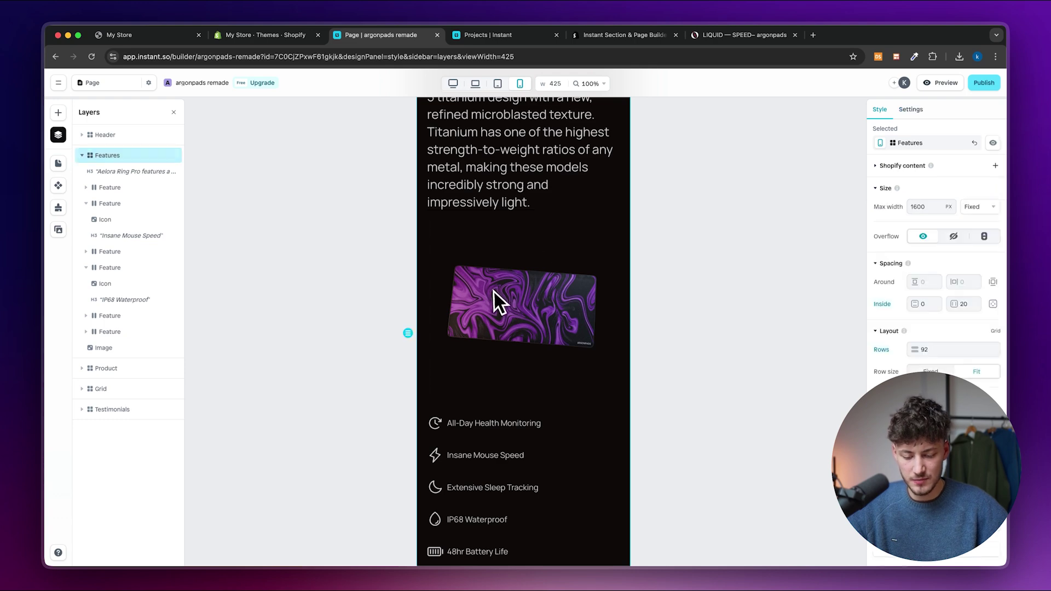
left_click(550, 310)
left_click_drag(622, 408, 469, 255)
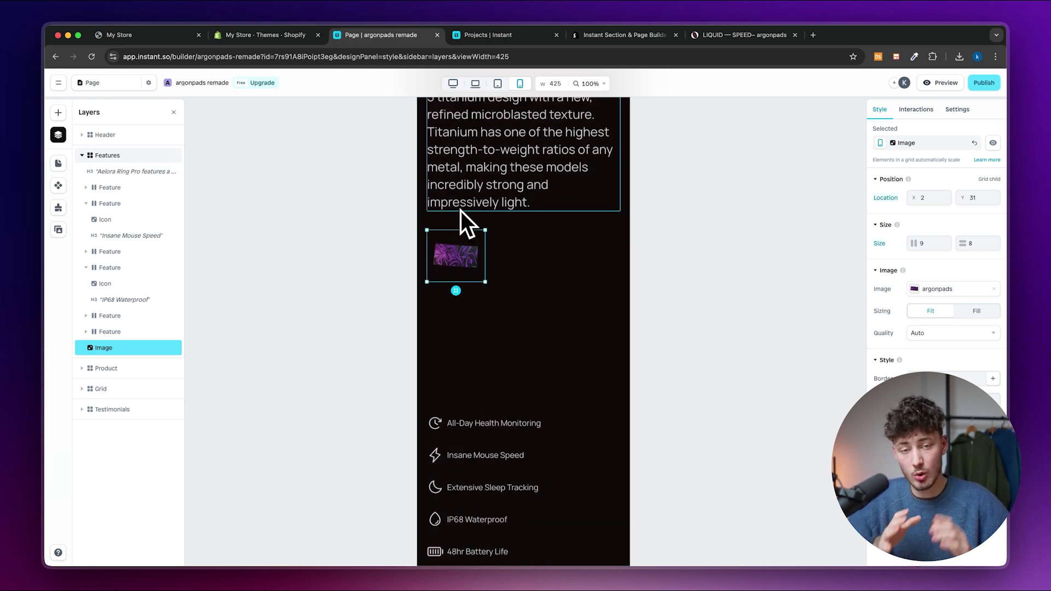
left_click(452, 83)
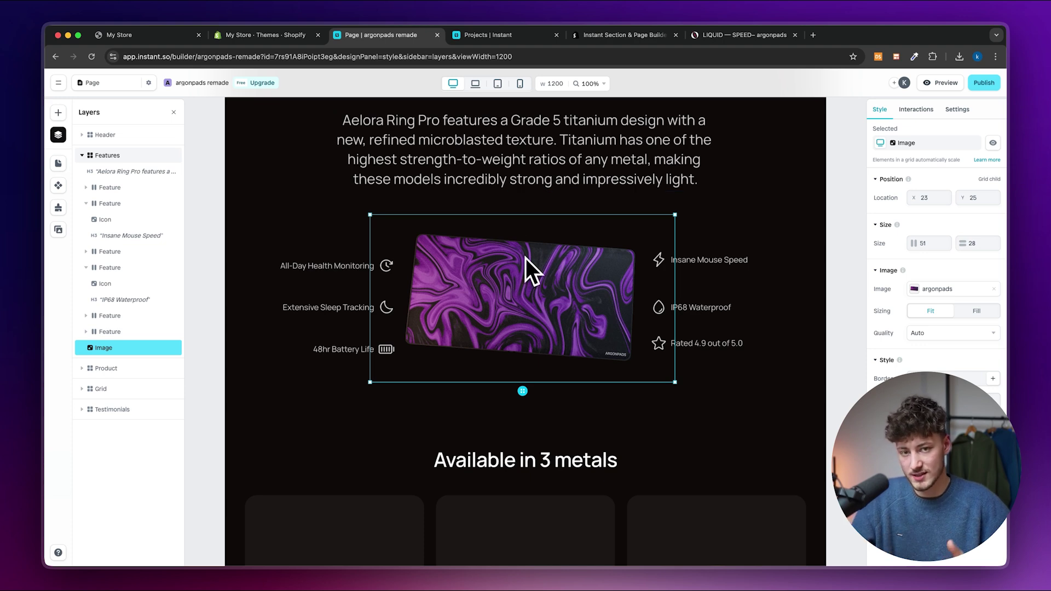
left_click(520, 83)
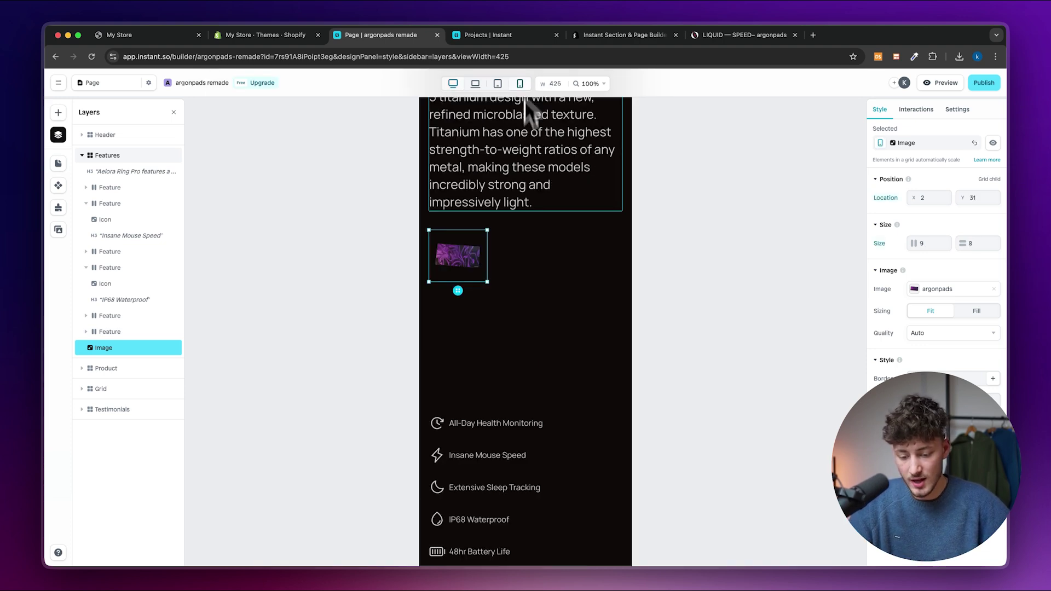
Enlarge the mobile layout's mousepad image to 31 by 28 and place it at X 1, Y 30
left_click_drag(489, 282, 667, 415)
left_click_drag(563, 310, 699, 277)
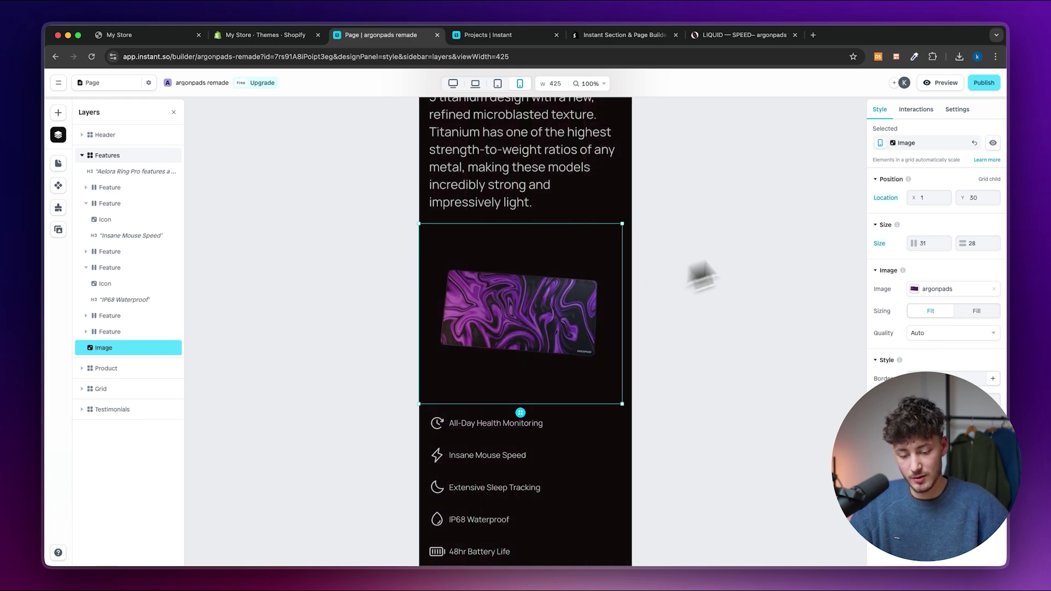
left_click(679, 230)
Check the Features section in the tablet and laptop layouts, and return to the desktop layout
left_click(497, 85)
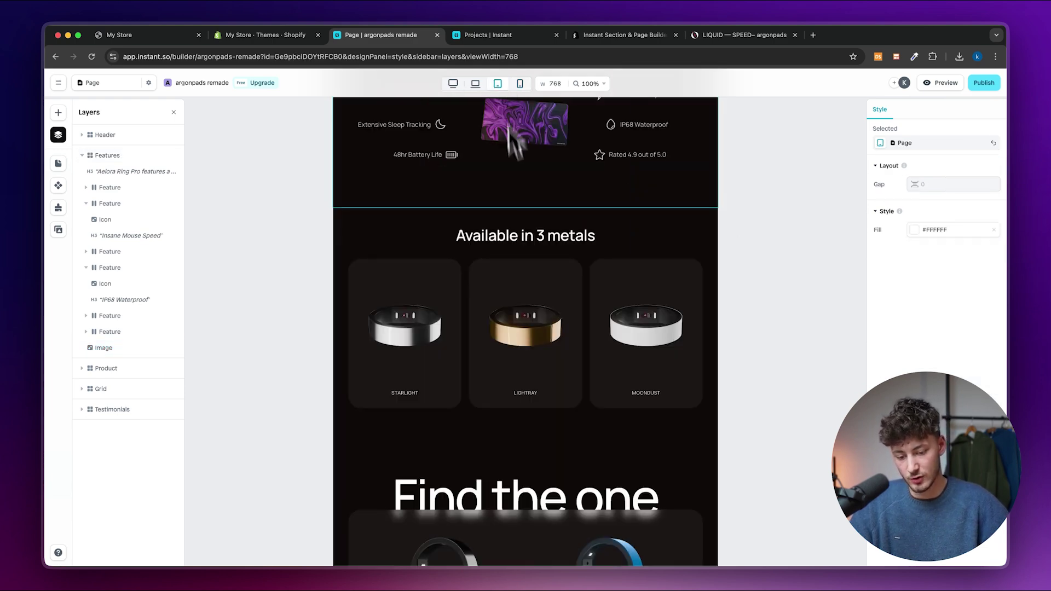
scroll(517, 181, "up", 3)
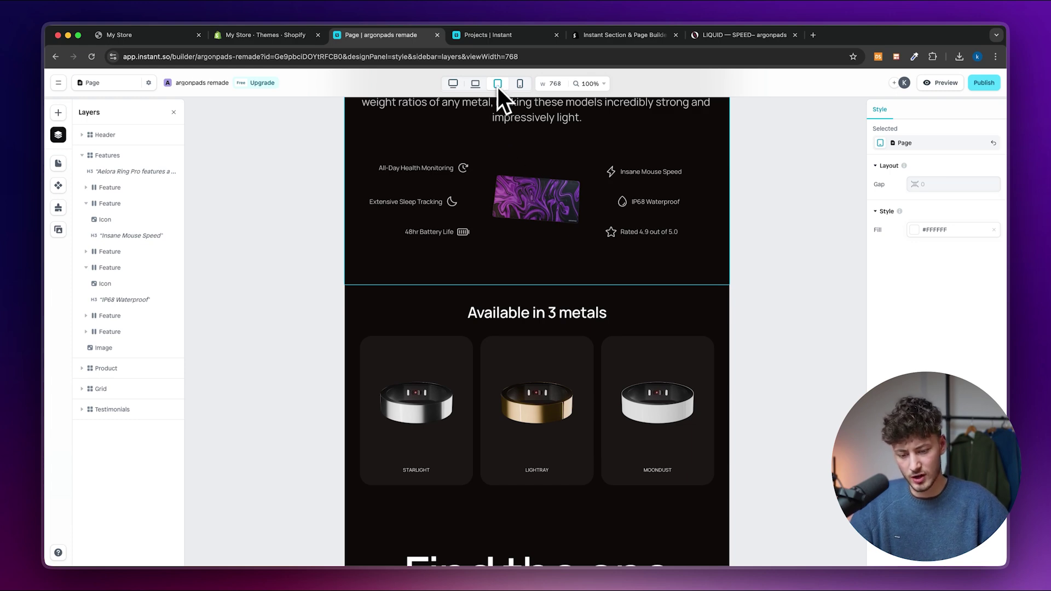
left_click(475, 84)
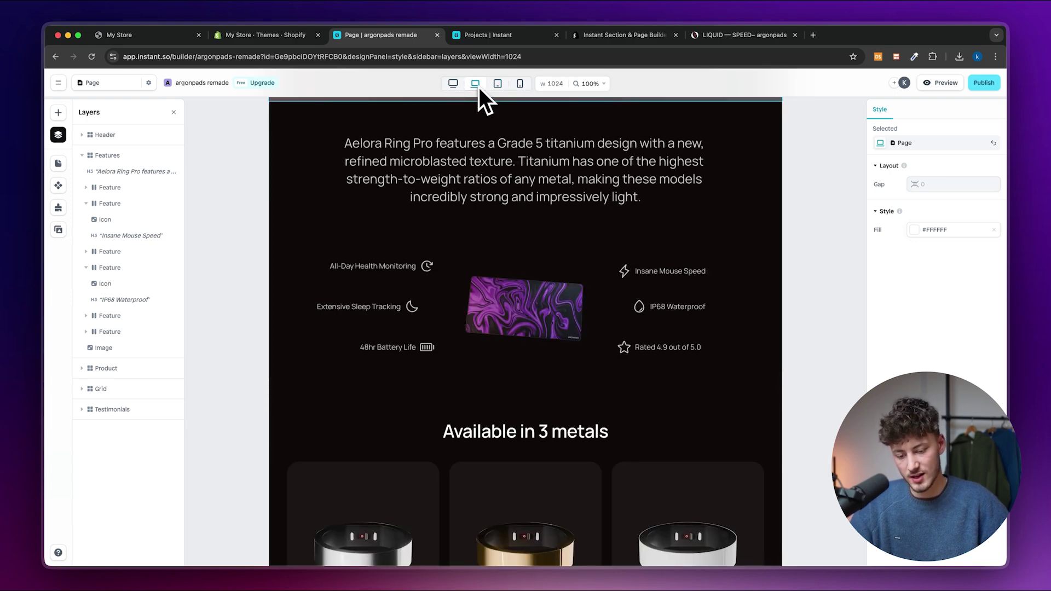
left_click(520, 84)
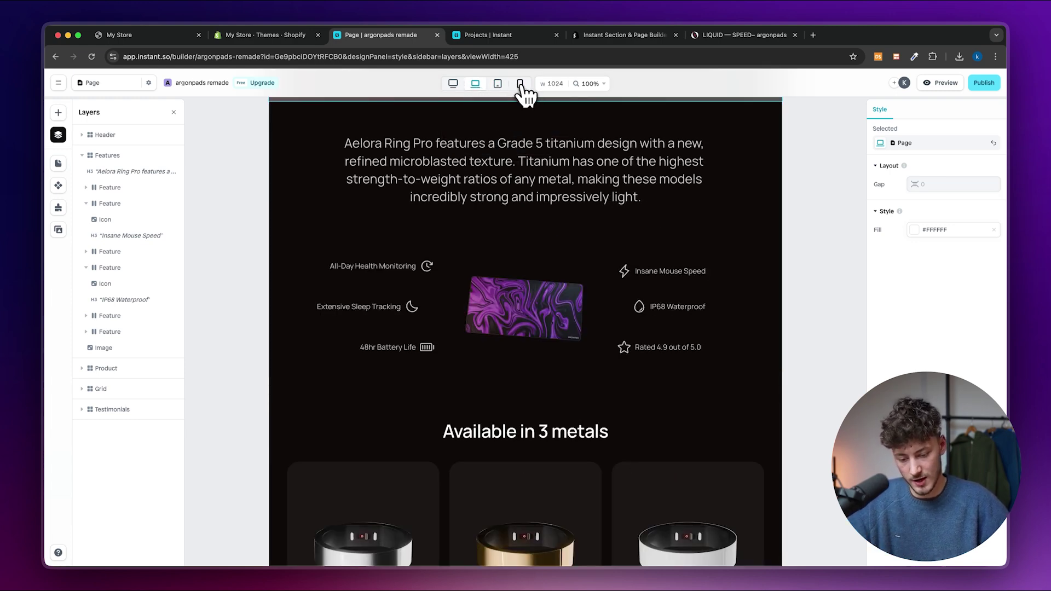
left_click(453, 84)
Change the Product section's heading to "Available in 3 colors"
scroll(494, 266, "down", 5)
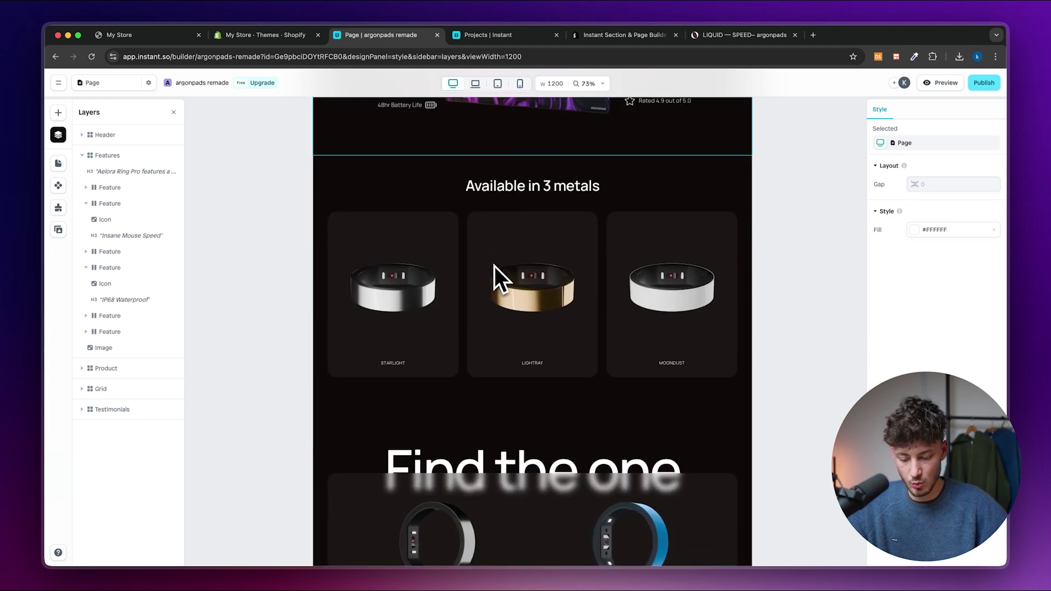
left_click(518, 214)
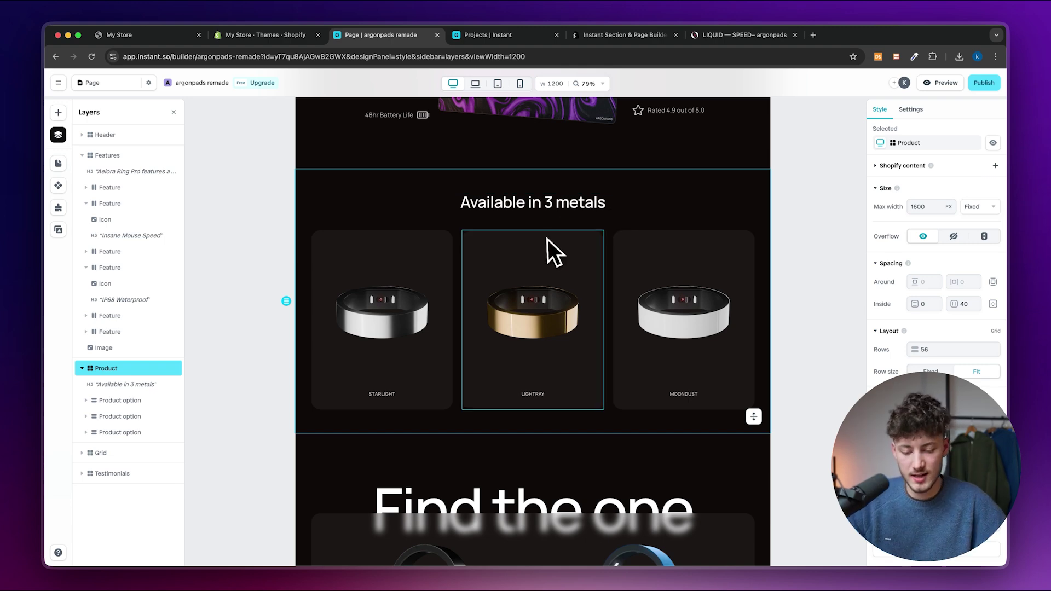
scroll(548, 238, "up", 3)
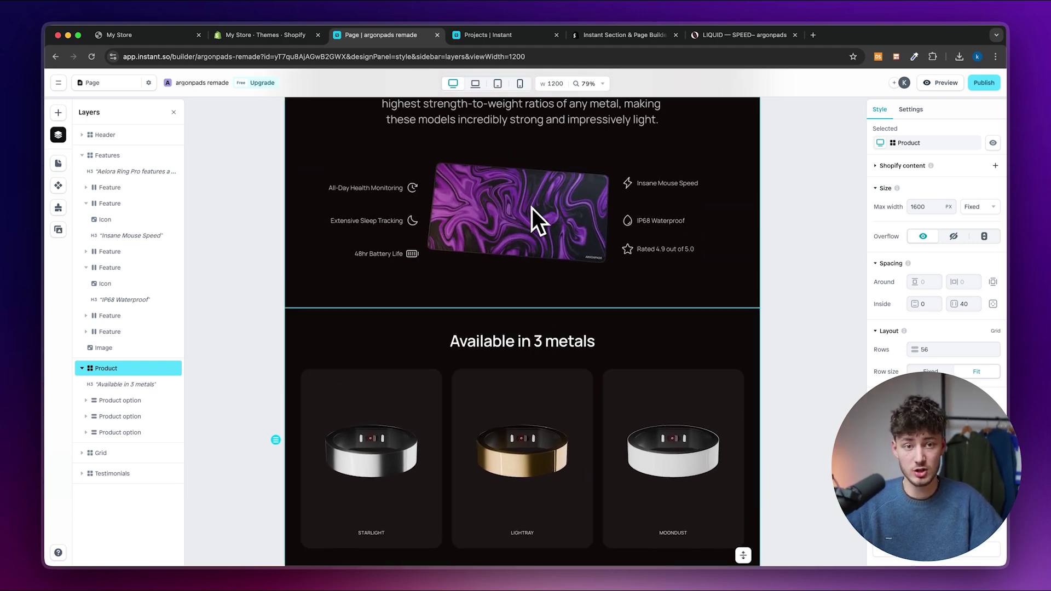
left_click(529, 342)
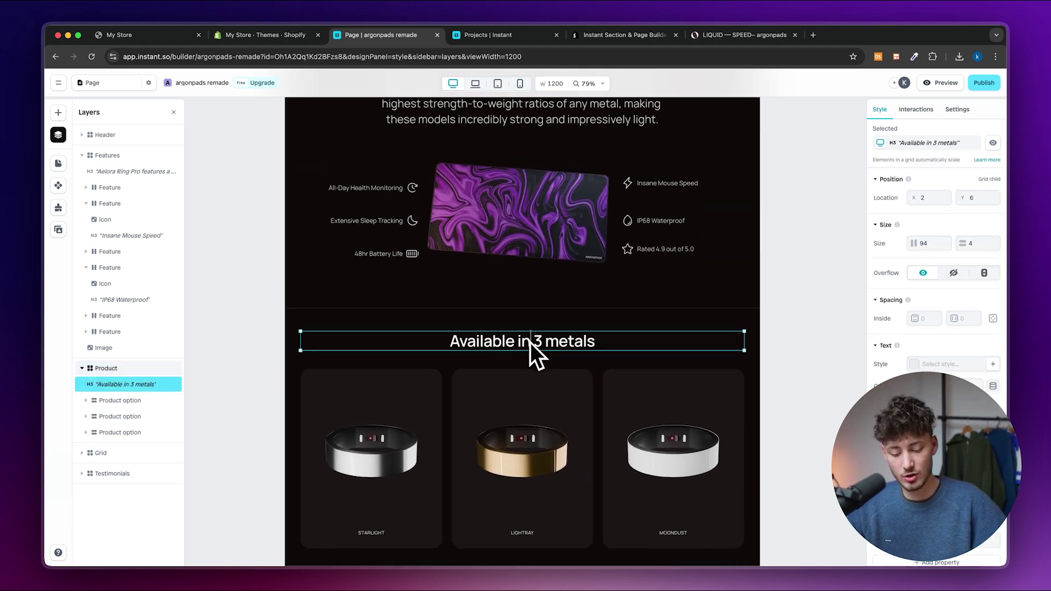
double_click(554, 342)
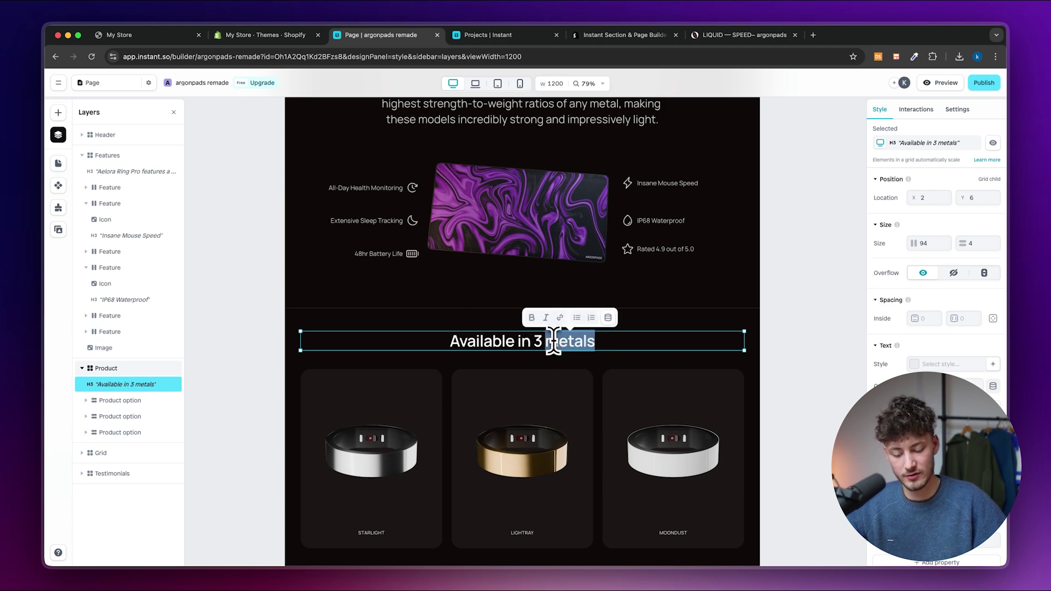
type("co")
key("Escape")
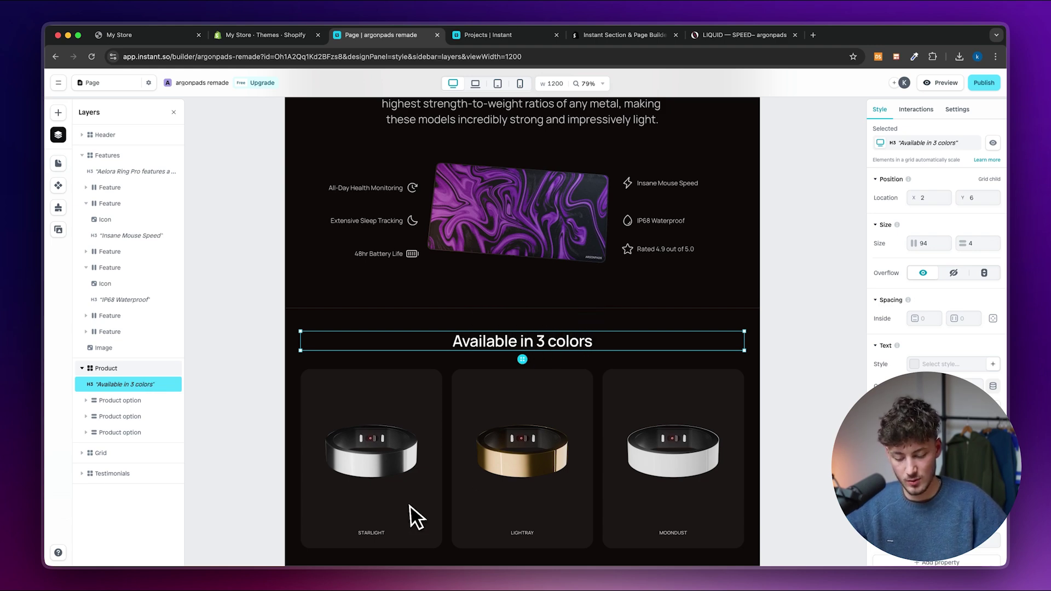
Select the ring image inside the Starlight product card
scroll(410, 507, "down", 2)
left_click(395, 406)
left_click(391, 375)
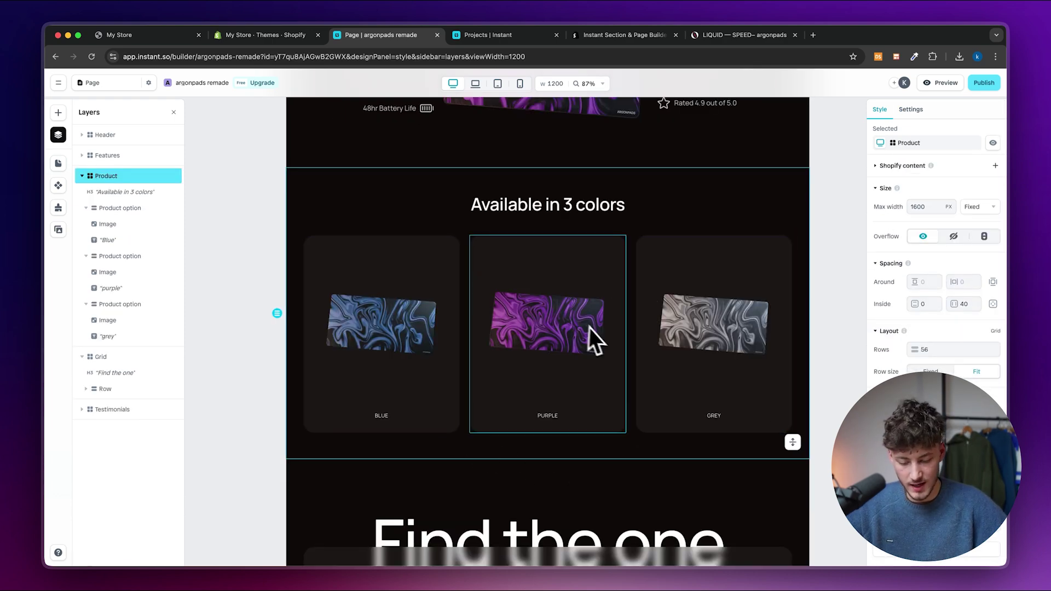
Select the purple product card and examine the blue, purple and grey mousepad cards up close
left_click(562, 281)
scroll(563, 281, "up", 5)
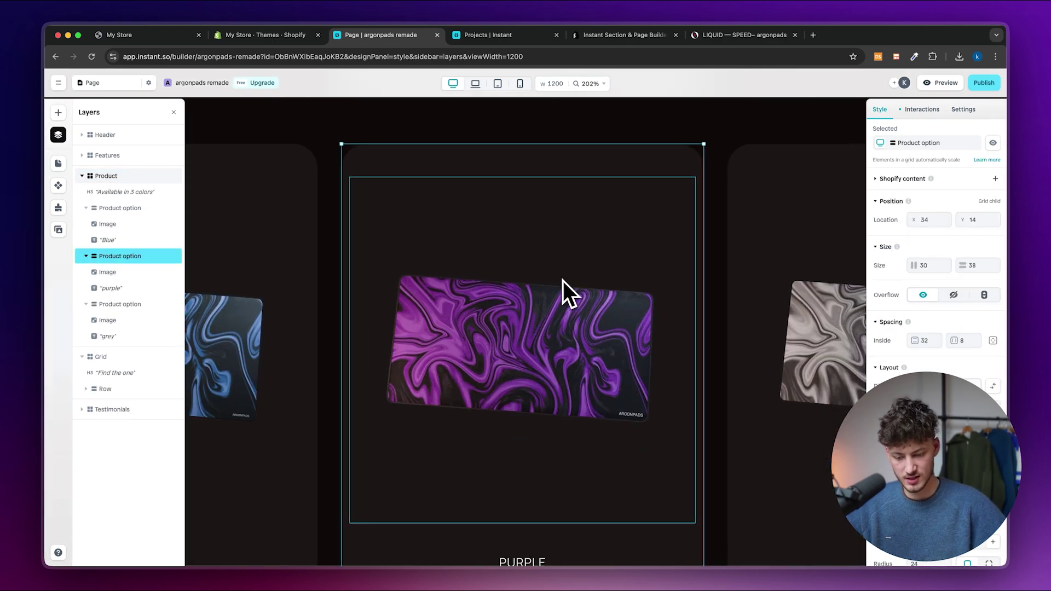
scroll(562, 280, "down", 4)
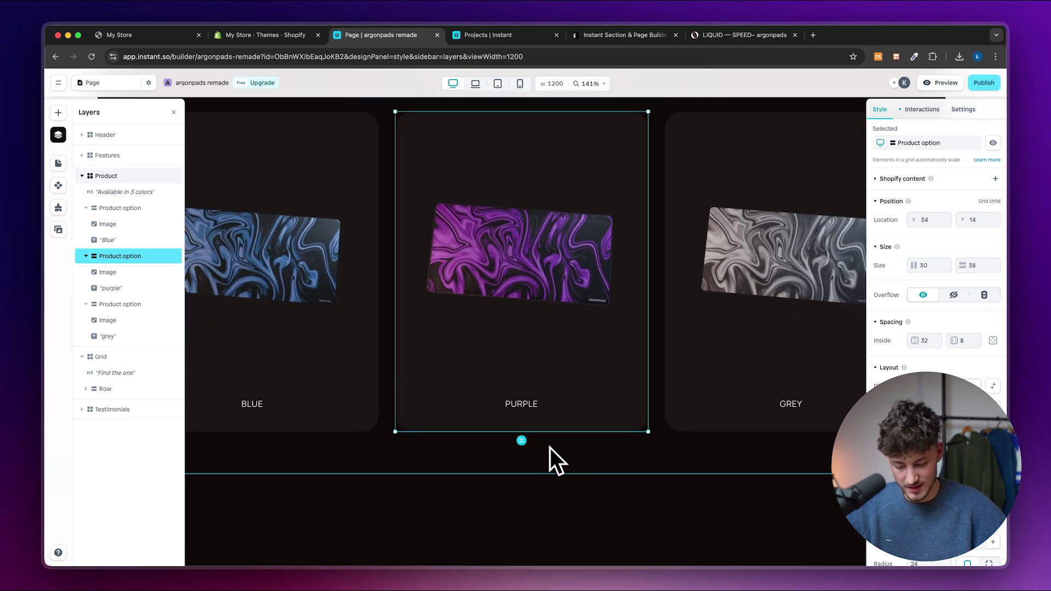
Make the middle purple product card taller than its neighbours by extending both its lower and upper edges
left_click_drag(553, 432, 551, 454)
left_click_drag(574, 402, 573, 385)
scroll(574, 387, "up", 1)
scroll(569, 387, "down", 2)
scroll(567, 397, "down", 2)
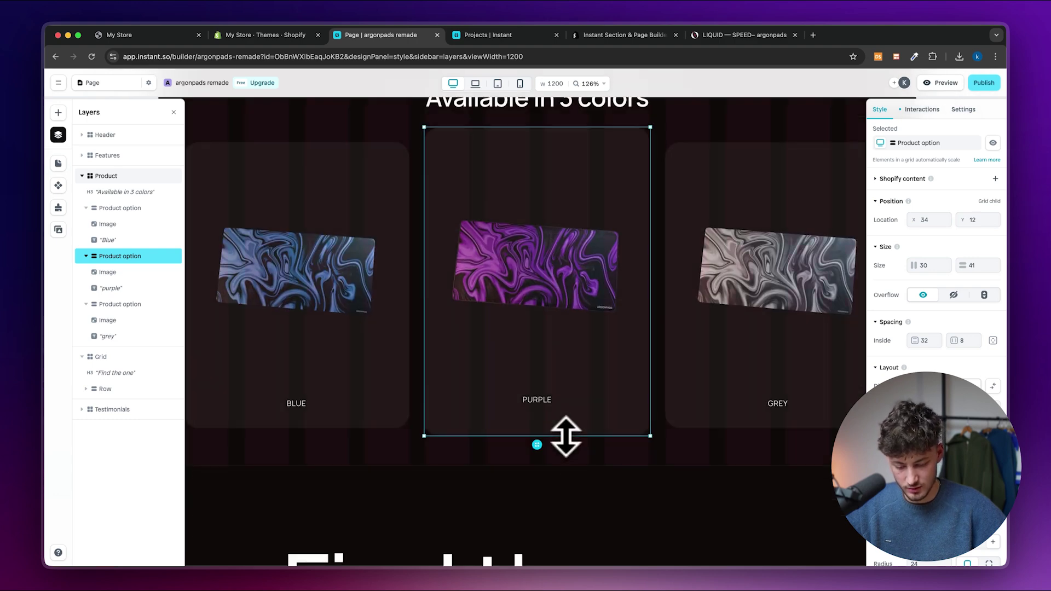
left_click(605, 207)
left_click(715, 129)
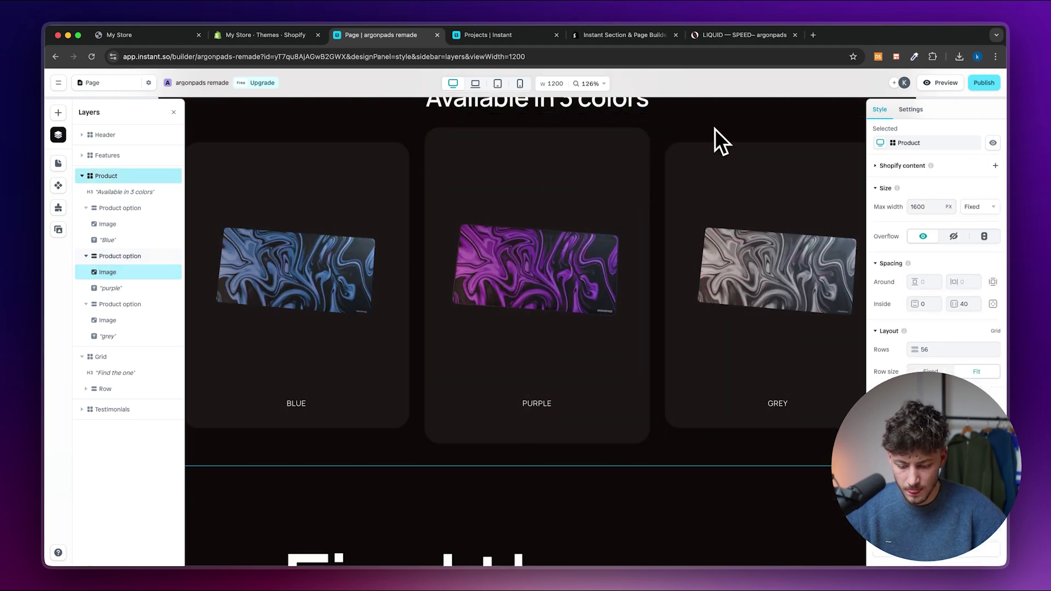
Move the "Available in 3 colors" heading higher, leaving more space above the taller purple card
scroll(714, 129, "down", 5)
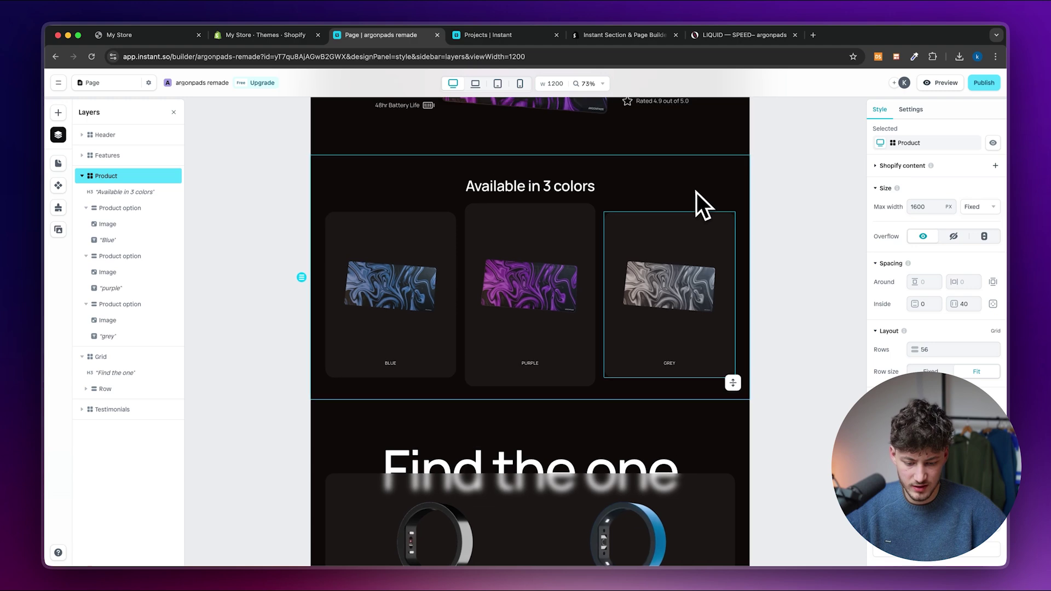
left_click(577, 189)
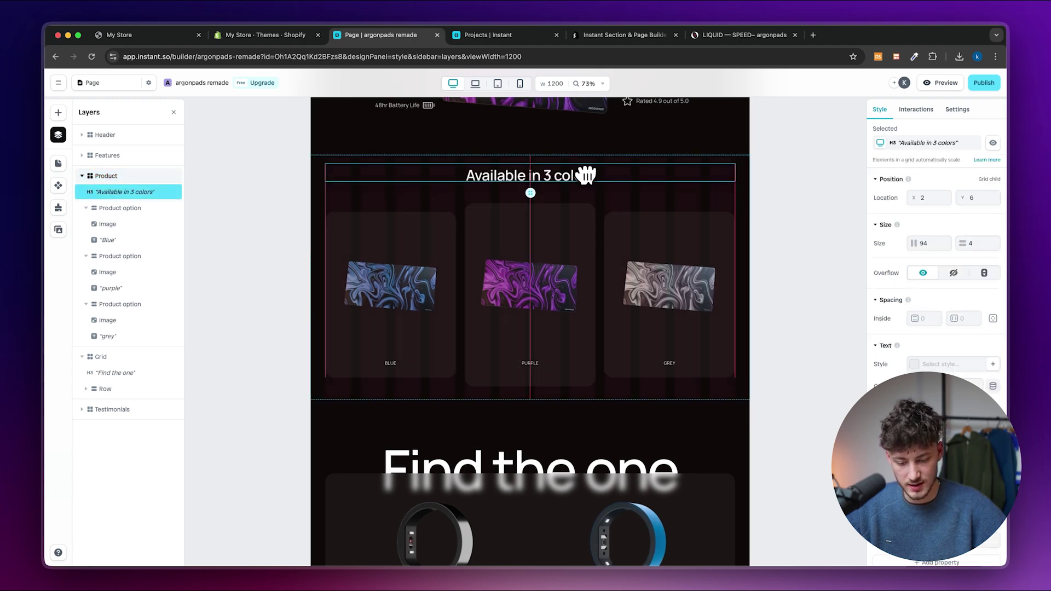
left_click(788, 276)
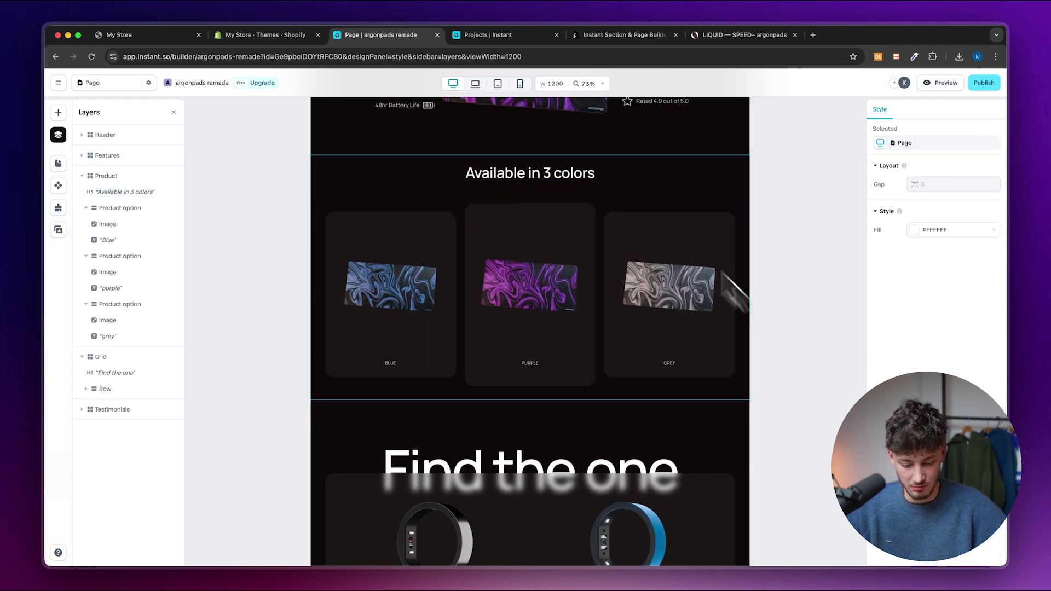
Link the blue, purple and grey product option cards to Shopify content
scroll(431, 505, "down", 3)
scroll(431, 505, "up", 4)
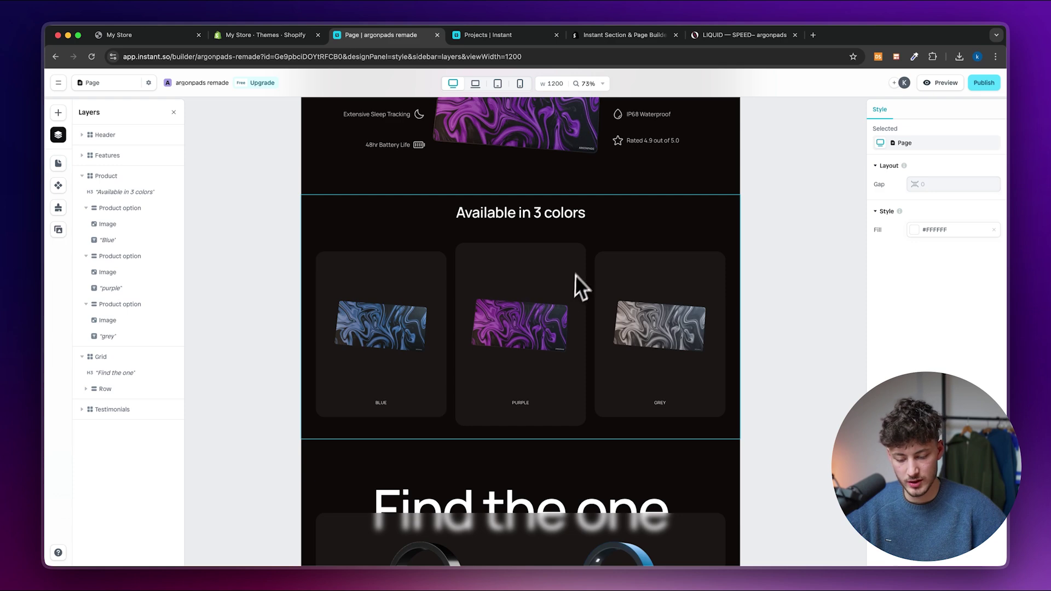
left_click(586, 314)
left_click(409, 263)
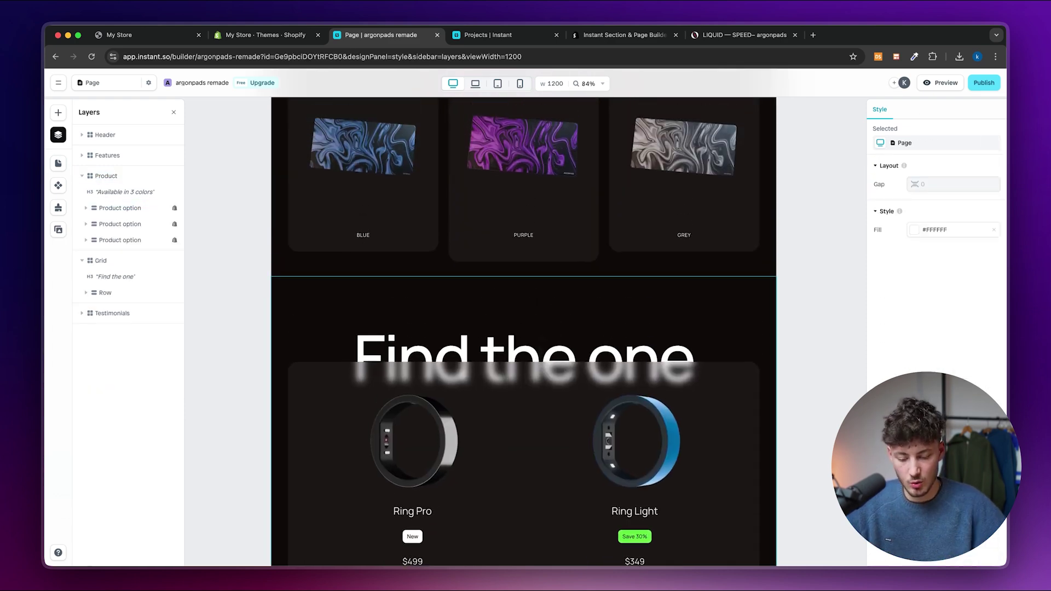
Replace the Ring Pro image in the "Find the one" section with the control asset and set its focal point to 50% 100%
scroll(525, 329, "down", 5)
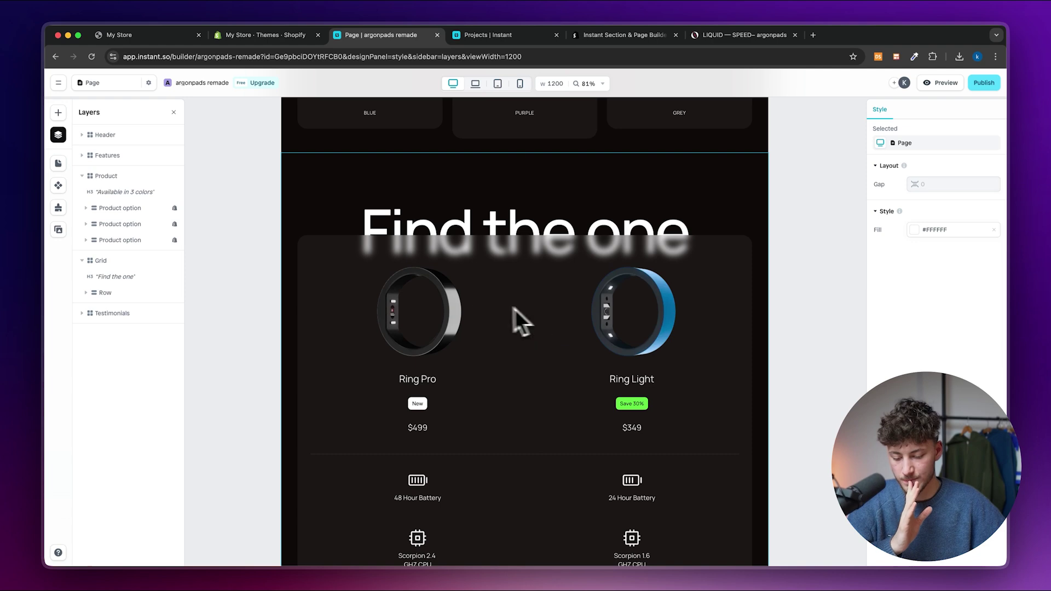
left_click(424, 311)
left_click(439, 314)
scroll(439, 314, "up", 5)
left_click(504, 306)
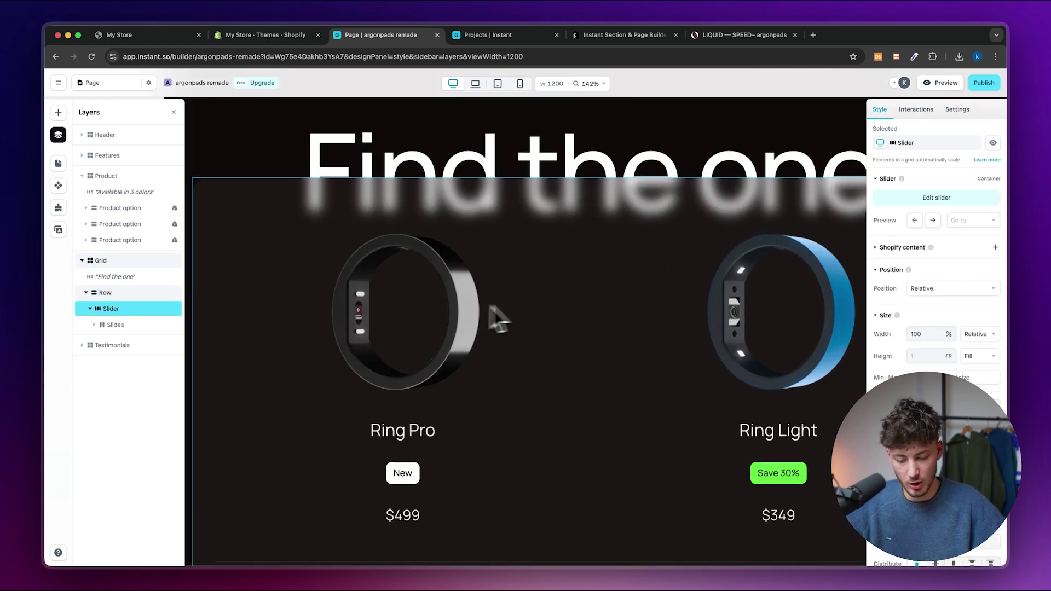
left_click(504, 307)
left_click(429, 309)
scroll(476, 312, "down", 5)
left_click(465, 309)
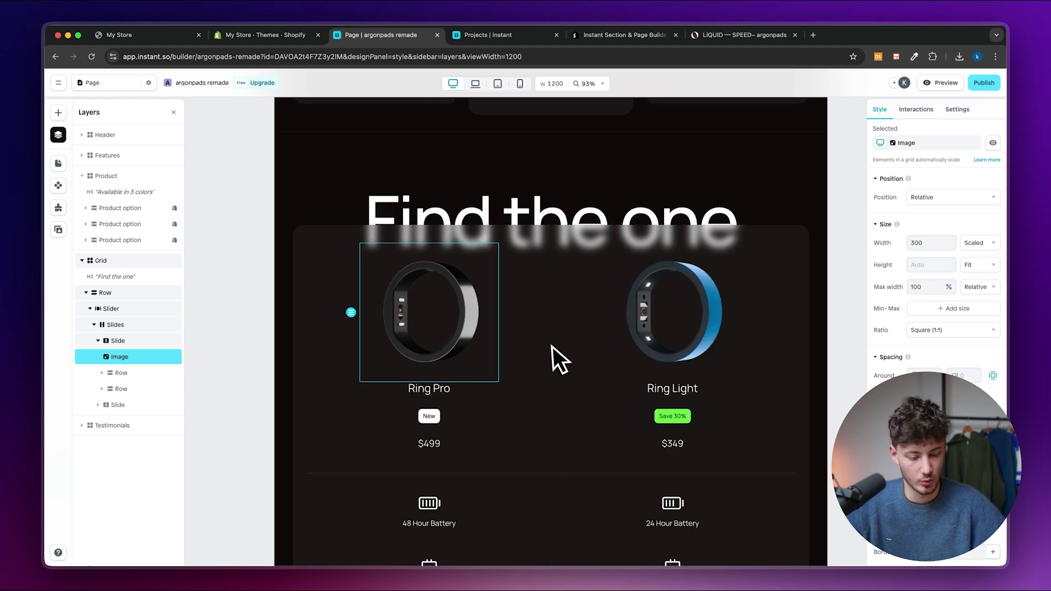
scroll(553, 348, "down", 3)
left_click(809, 509)
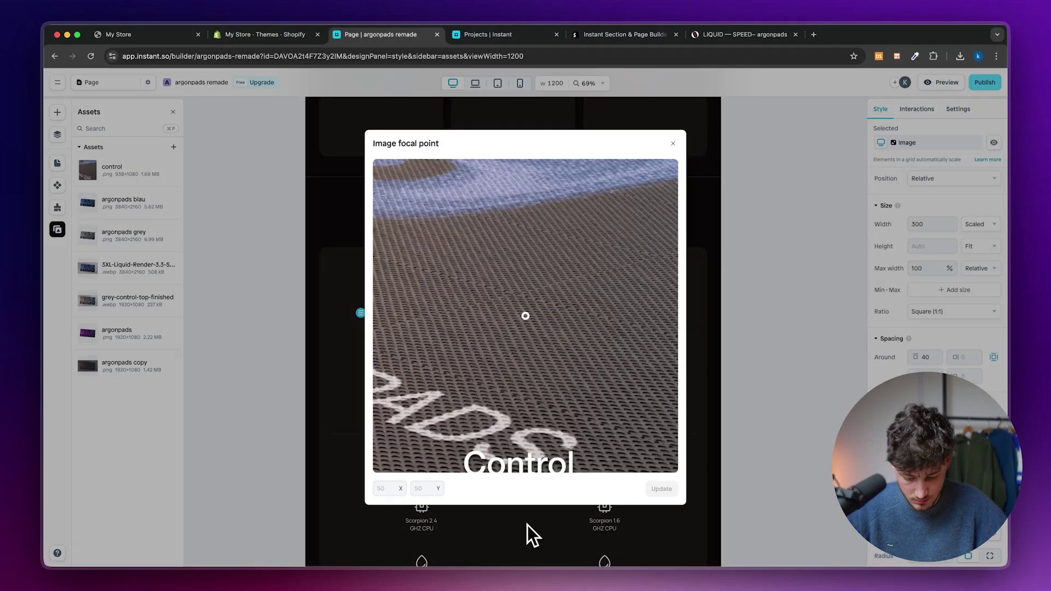
left_click(527, 529)
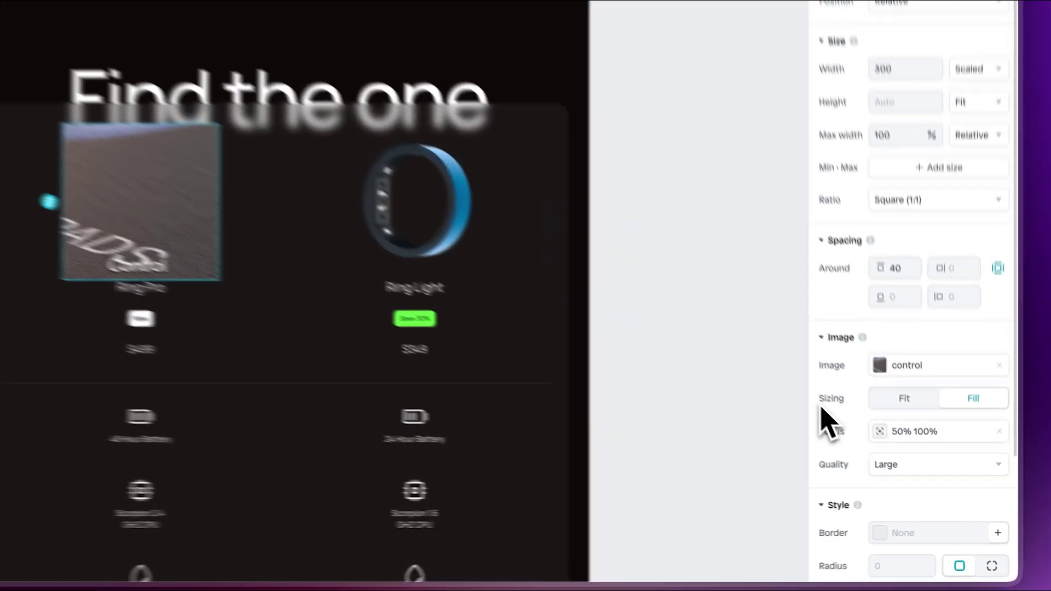
Try the Fit sizing on the control image, return it to Fill and reapply the 50% 100% focal point
left_click_drag(874, 444, 888, 444)
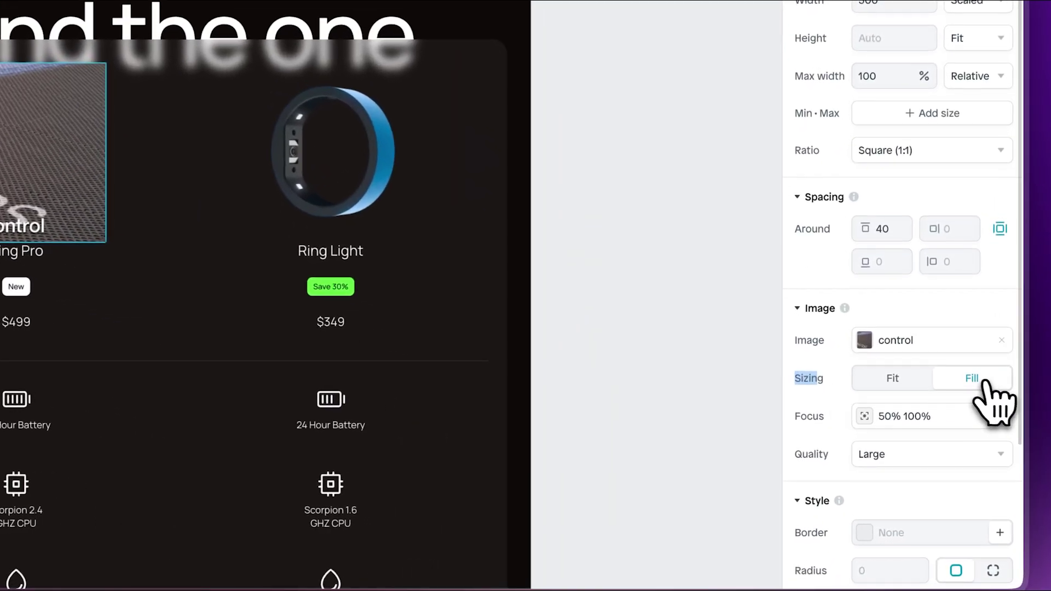
left_click(926, 384)
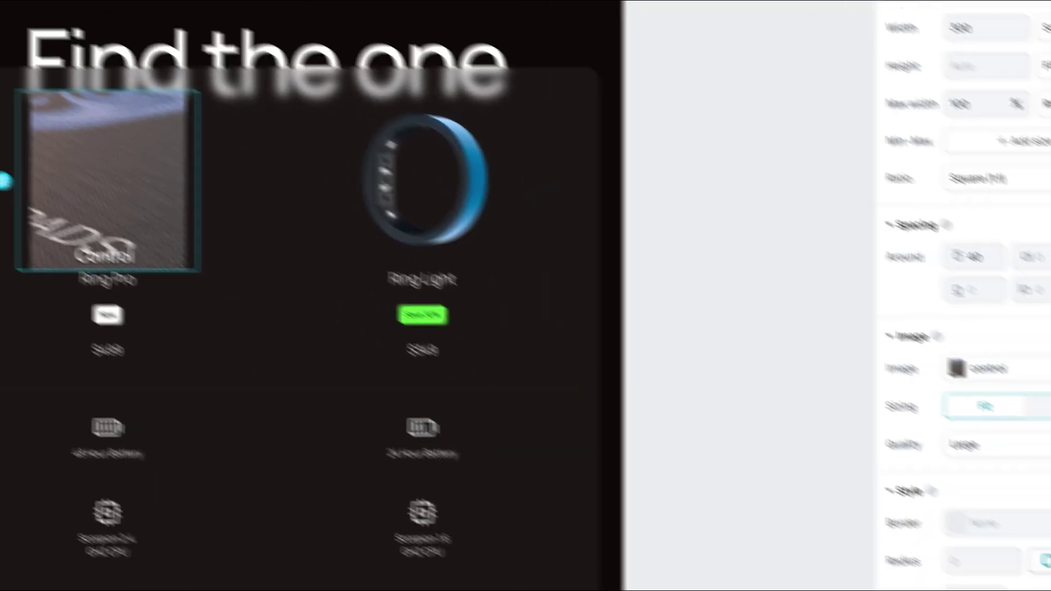
left_click(983, 358)
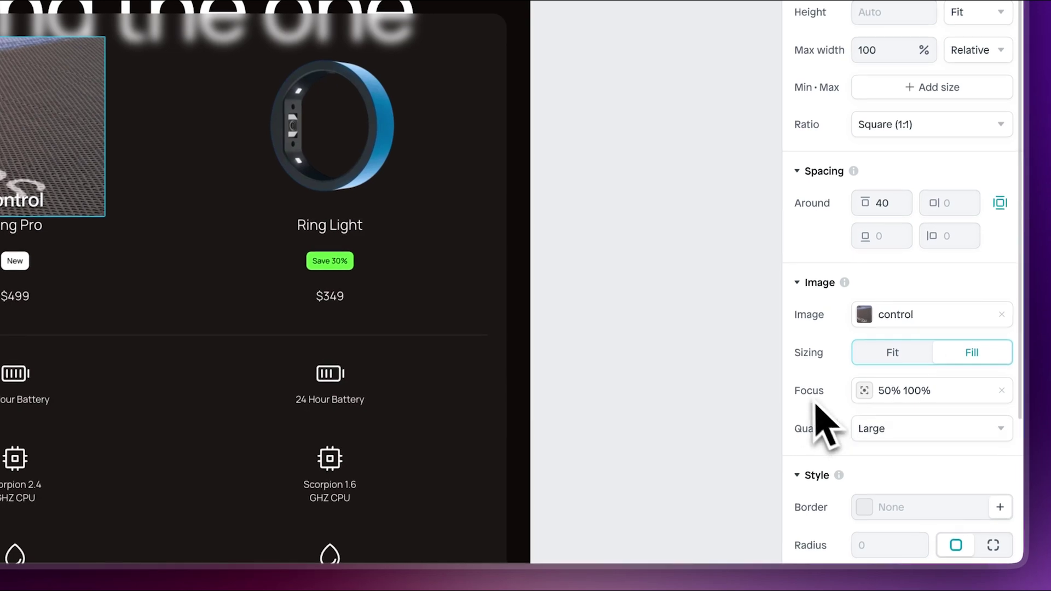
left_click(897, 390)
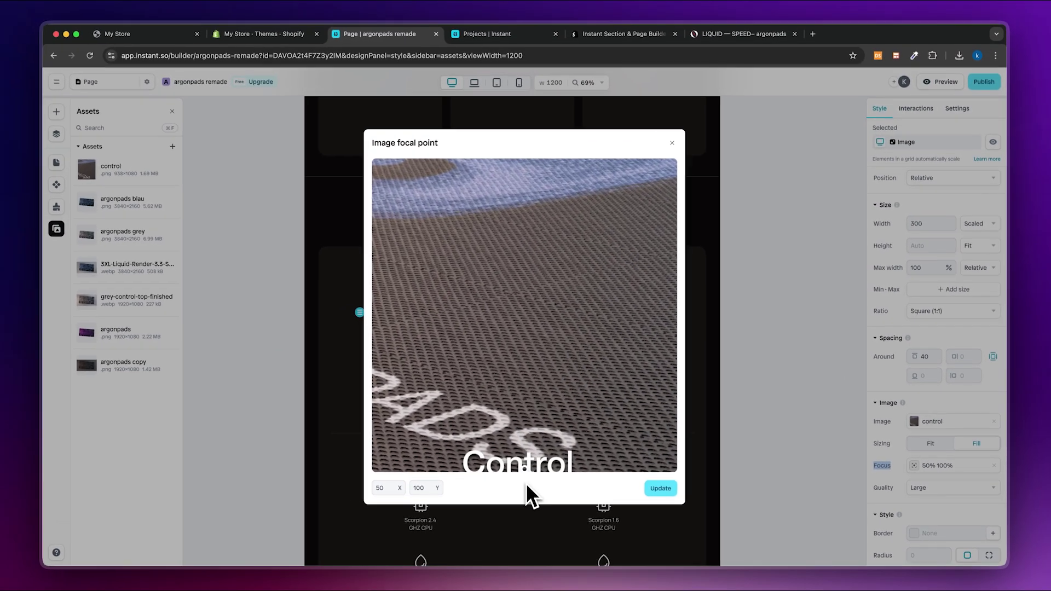
left_click(665, 489)
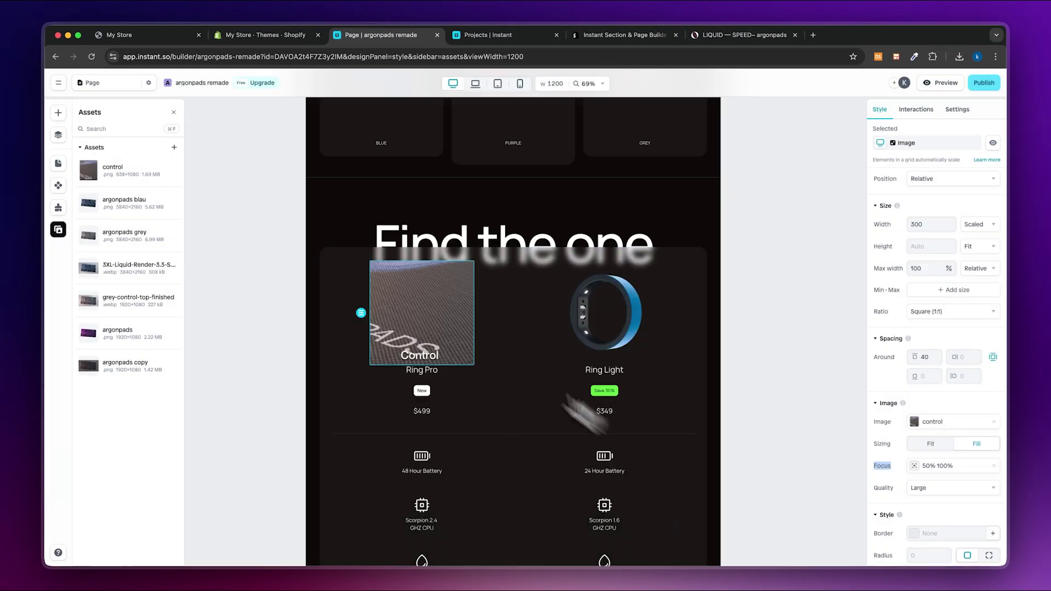
Round the corners of the control image with a corner radius and inspect them up close
scroll(920, 497, "down", 4)
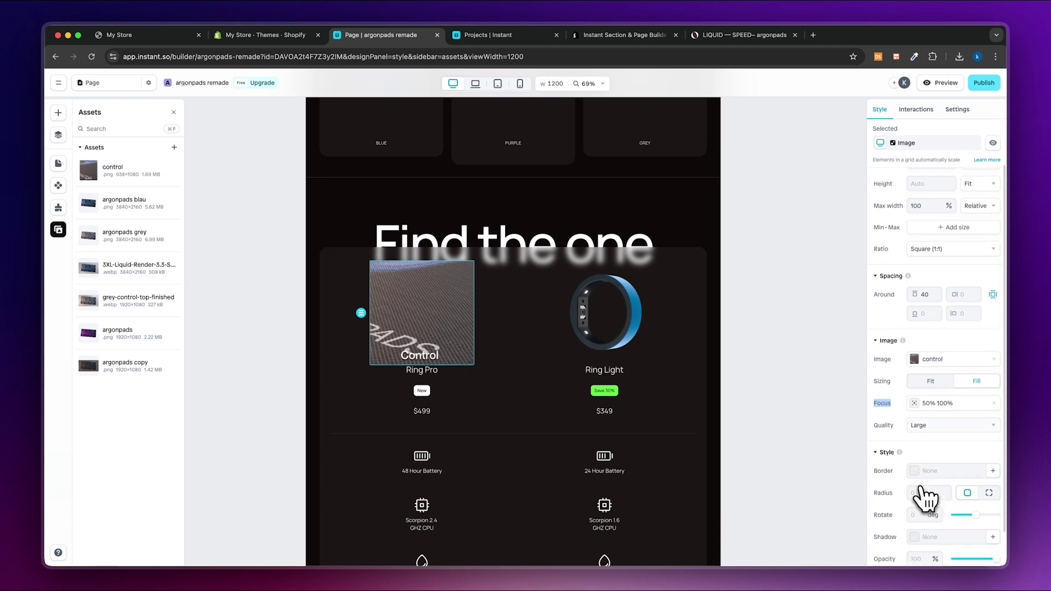
left_click_drag(875, 431, 895, 435)
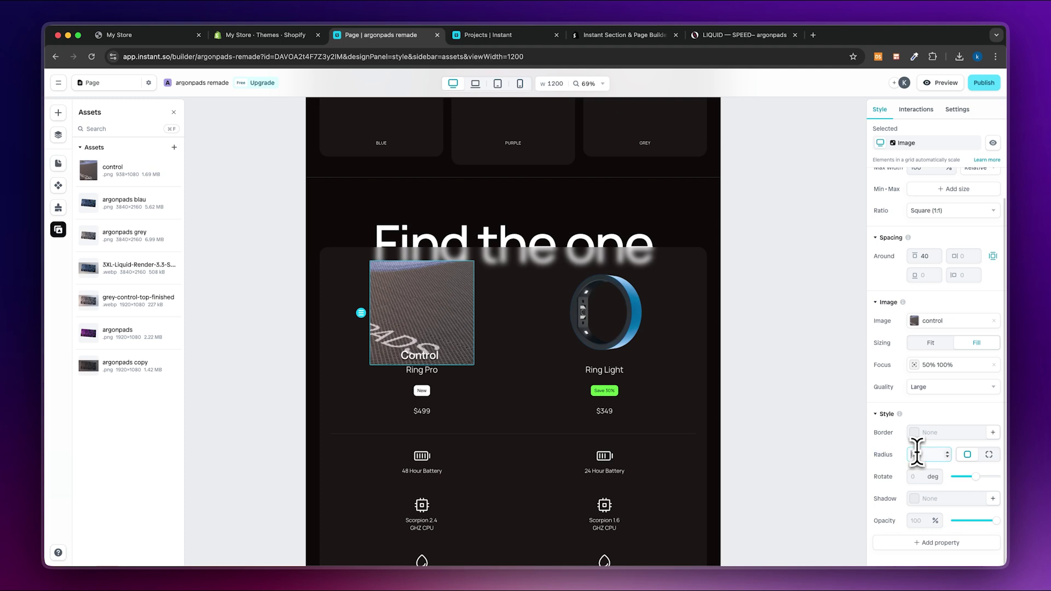
left_click(783, 406)
scroll(426, 287, "up", 5)
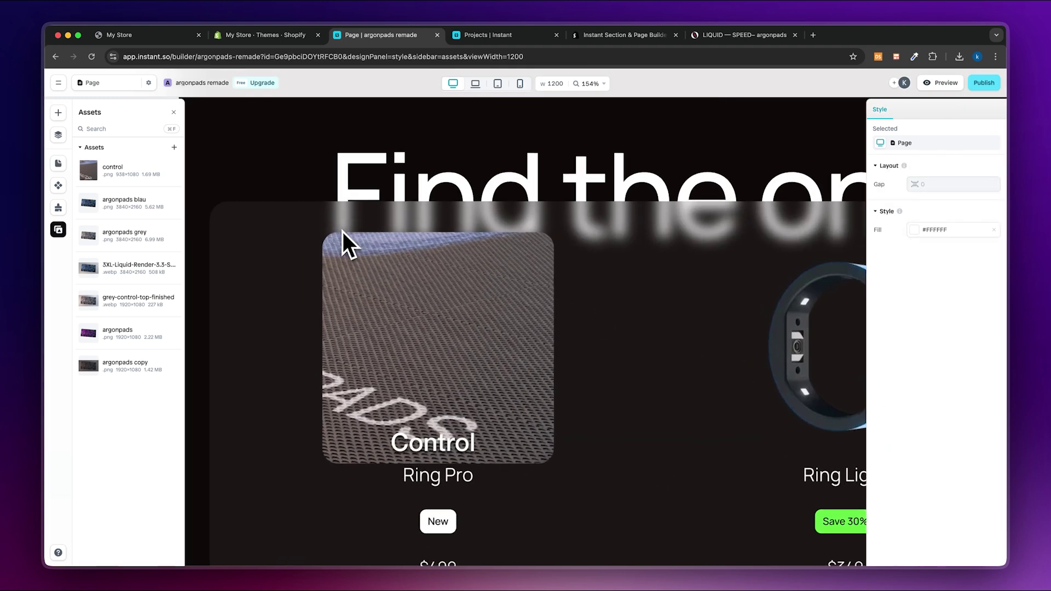
scroll(341, 237, "down", 5)
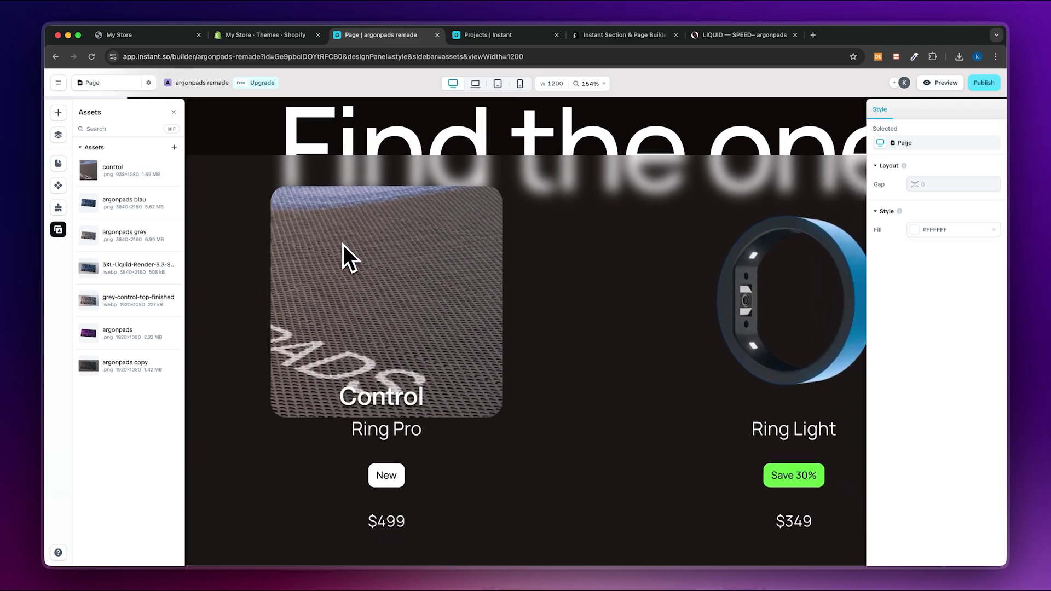
Replace the Ring Light image with the Speed mousepad image, using the same rounded corners
left_click(590, 268)
left_click(599, 271)
left_click(584, 301)
left_click(583, 301)
left_click(592, 260)
left_click(591, 268)
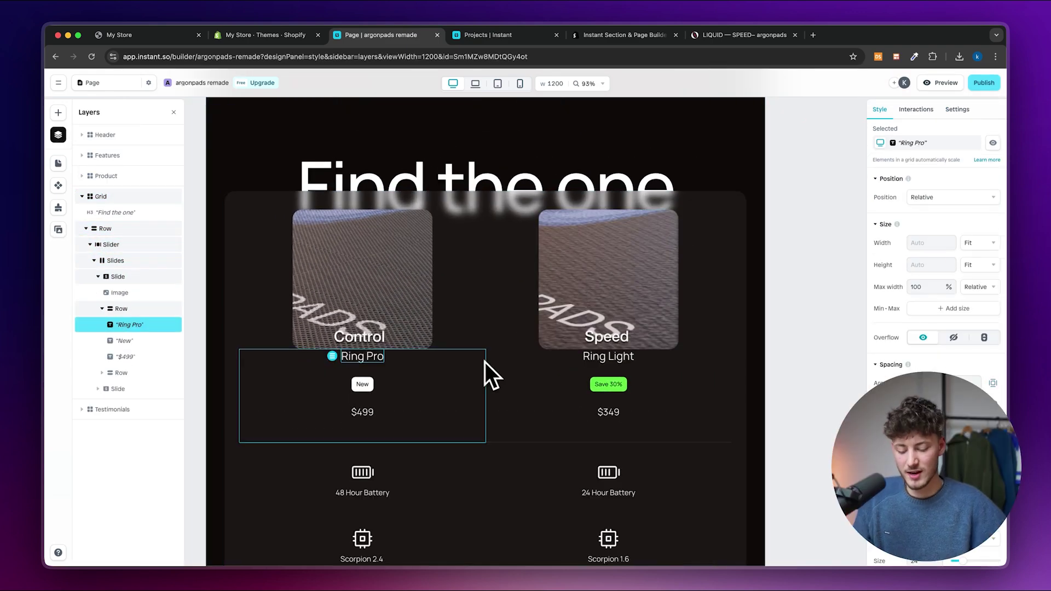
Inspect the editable content of both comparison columns, selecting the Ring Pro name, the $349 price and the 24 Hour Battery icon
double_click(359, 355)
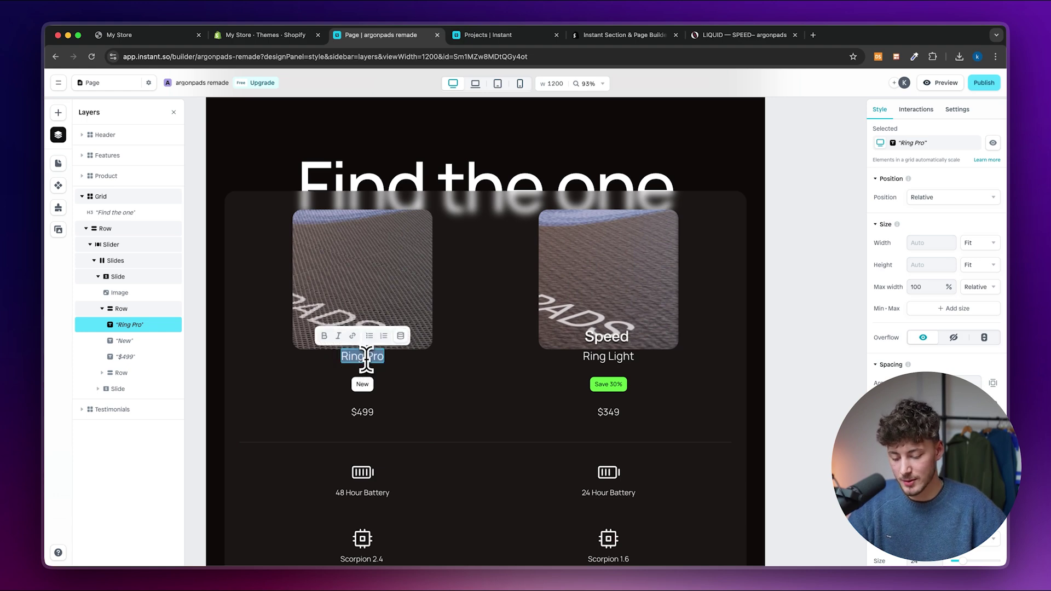
left_click(613, 421)
left_click(613, 418)
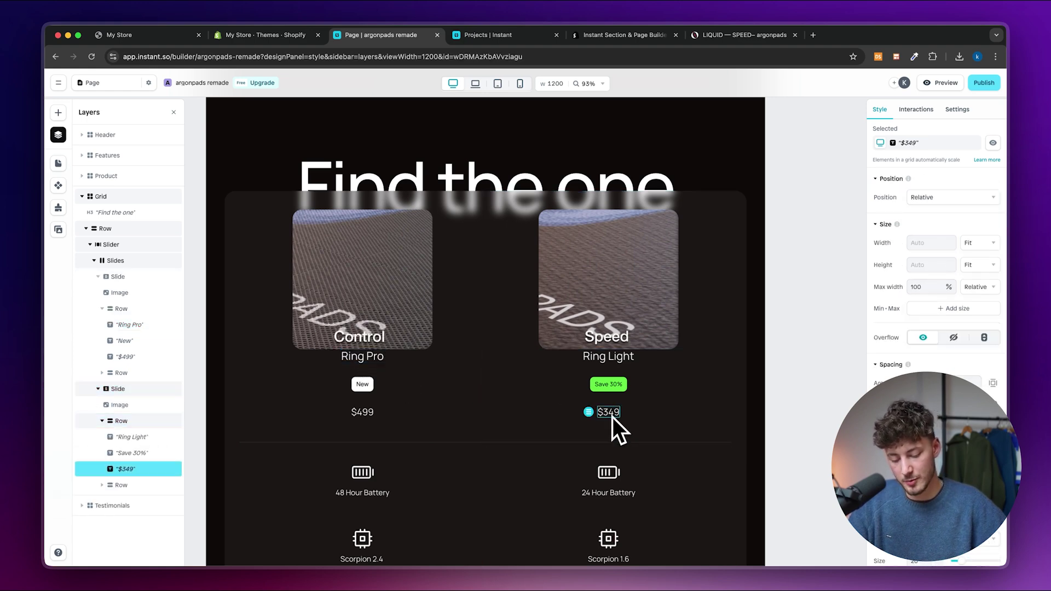
scroll(612, 417, "down", 1)
left_click(613, 429)
left_click(616, 426)
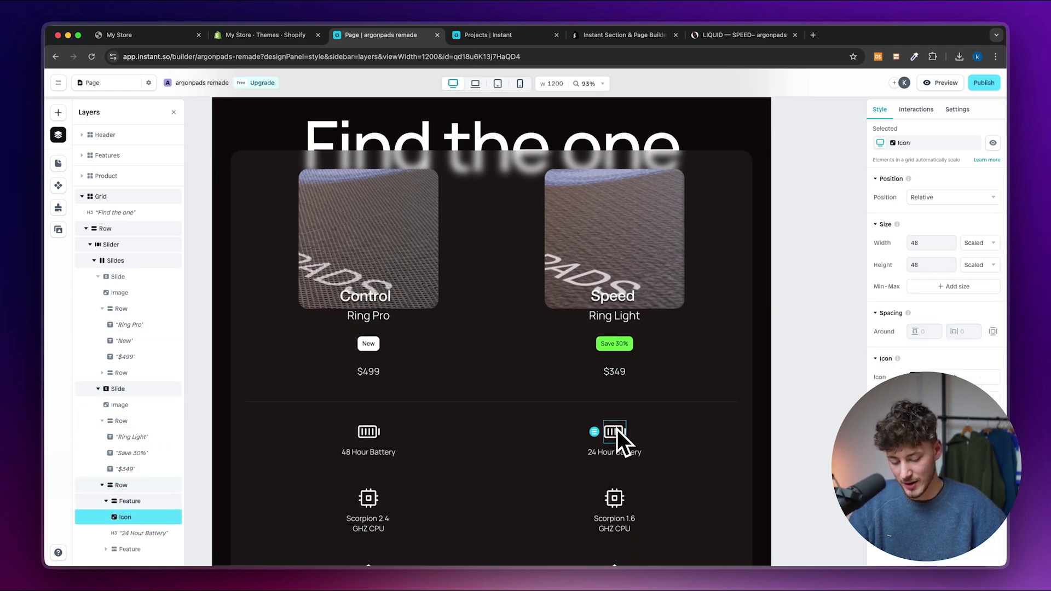
Examine the Scorpion 1.6 GHZ CPU feature block, the remaining comparison features and the overall page layout around "Find the one"
scroll(616, 429, "up", 5)
scroll(617, 429, "down", 3)
left_click(727, 417)
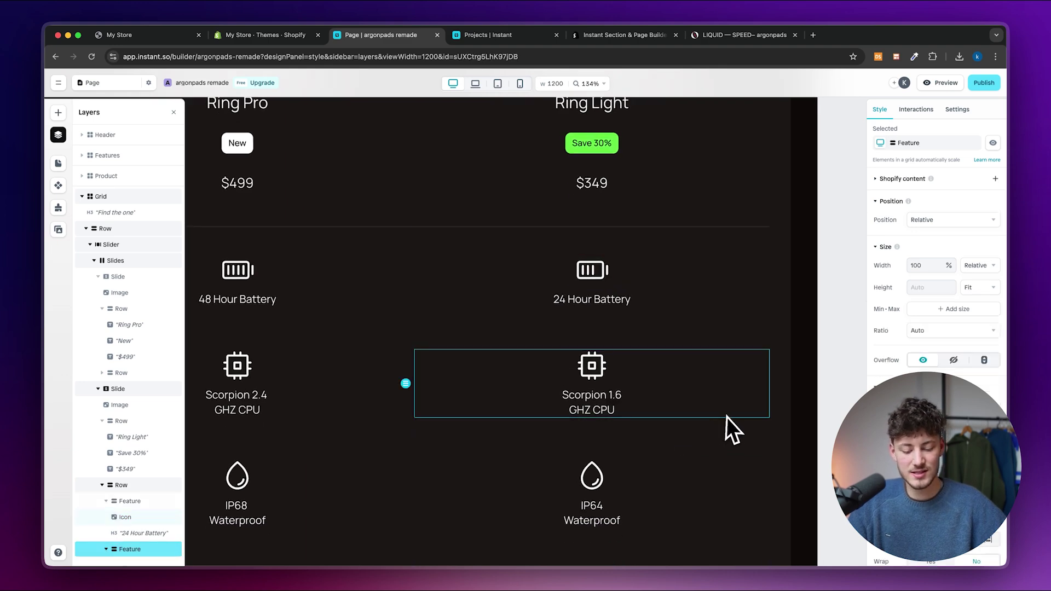
right_click(727, 416)
left_click(708, 378)
scroll(708, 379, "down", 5)
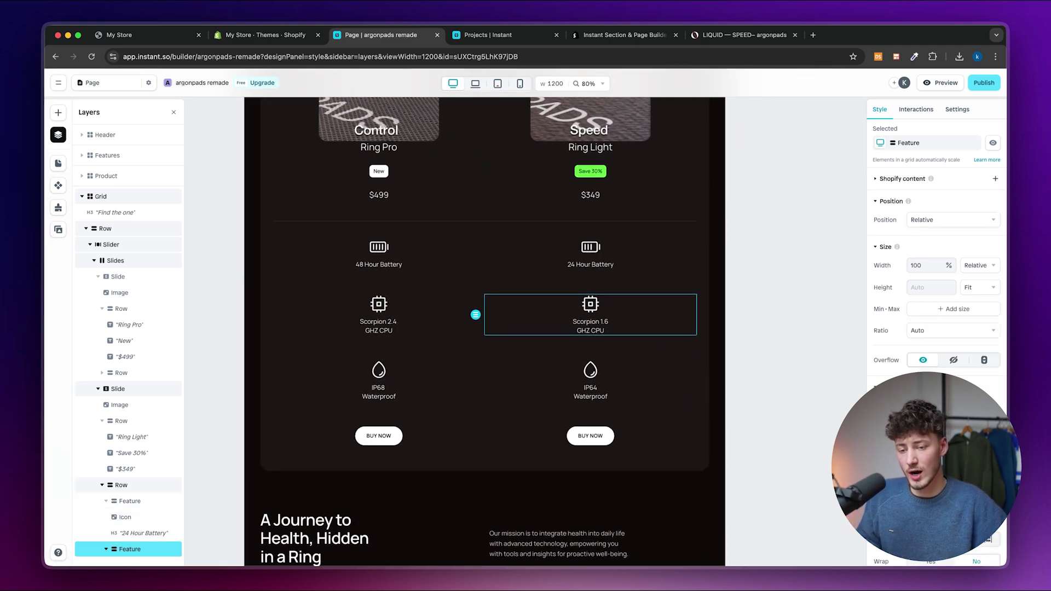
scroll(712, 383, "down", 5)
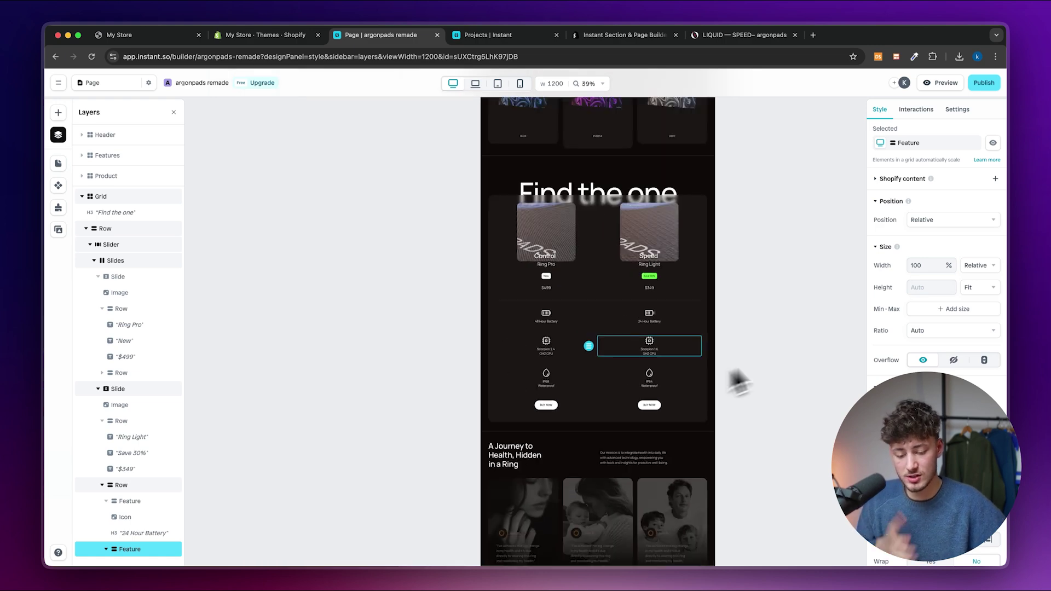
left_click(809, 353)
scroll(693, 305, "up", 2)
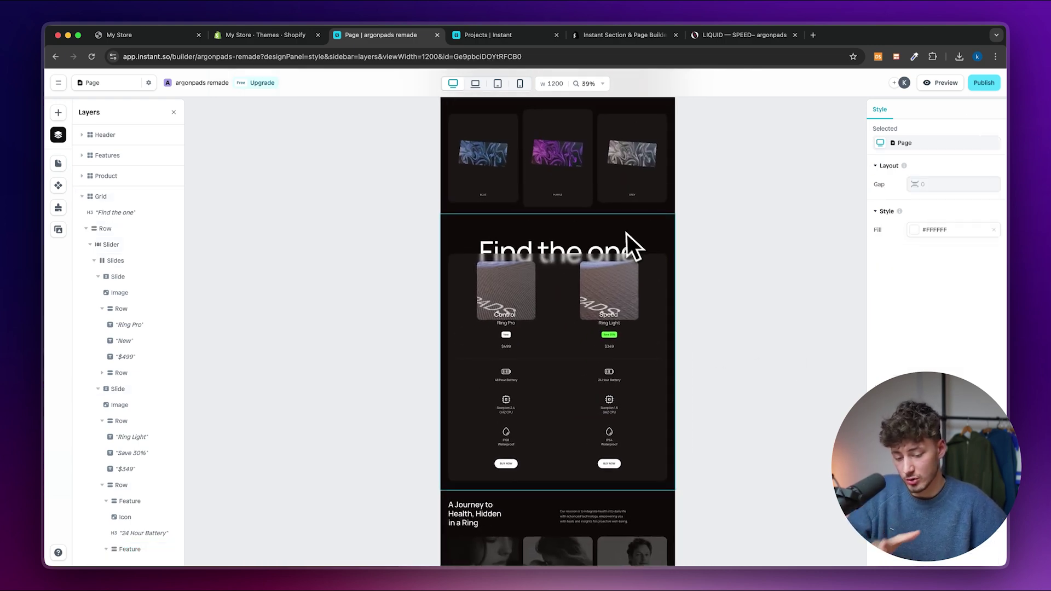
Open the template library and browse the full range of section templates for one to add to the page
left_click(58, 112)
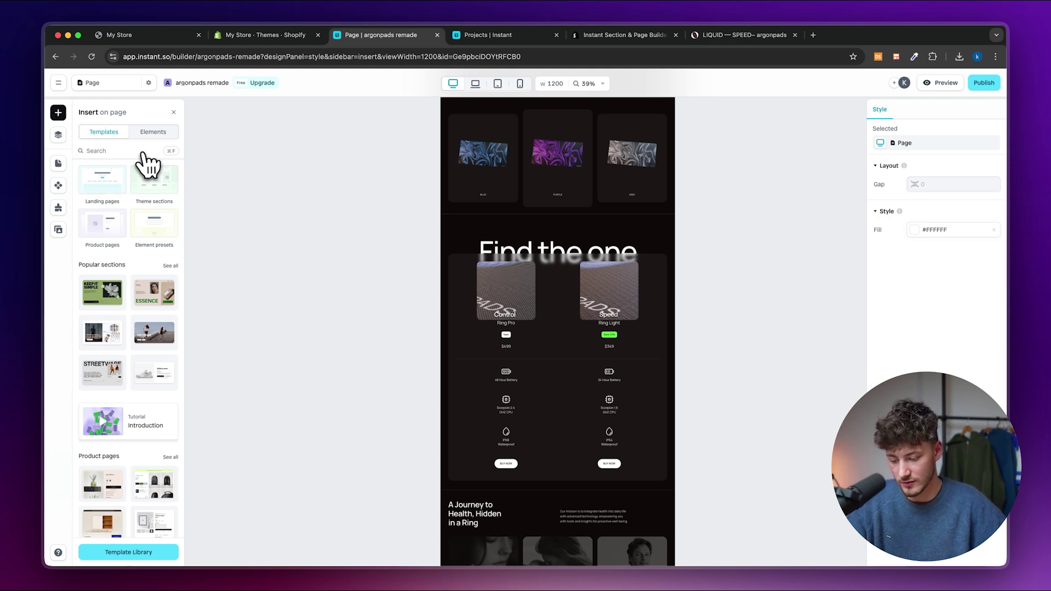
left_click(144, 554)
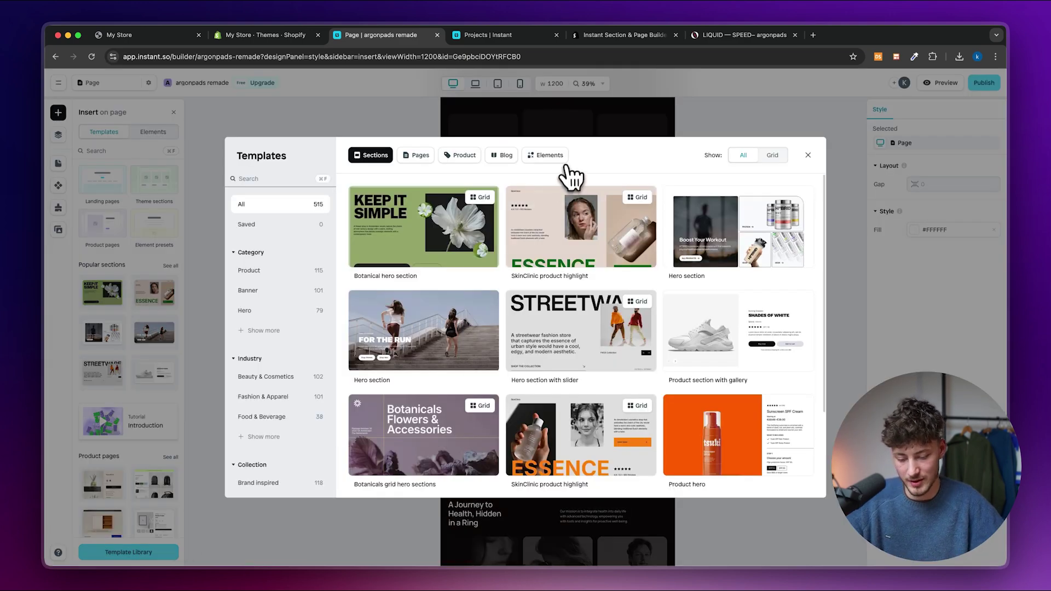
scroll(454, 461, "down", 3)
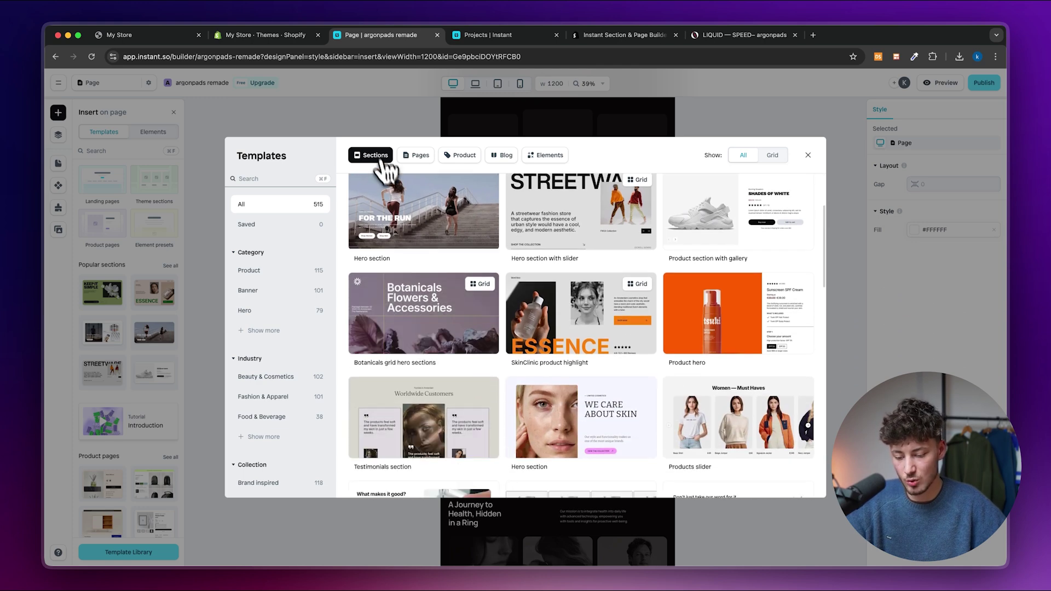
scroll(704, 347, "down", 8)
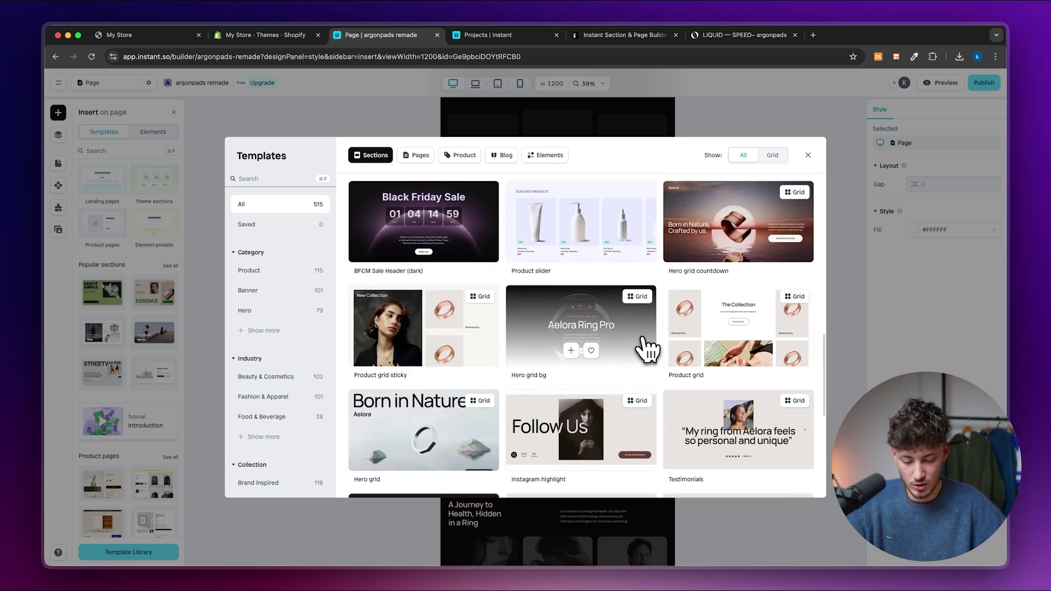
scroll(649, 347, "down", 10)
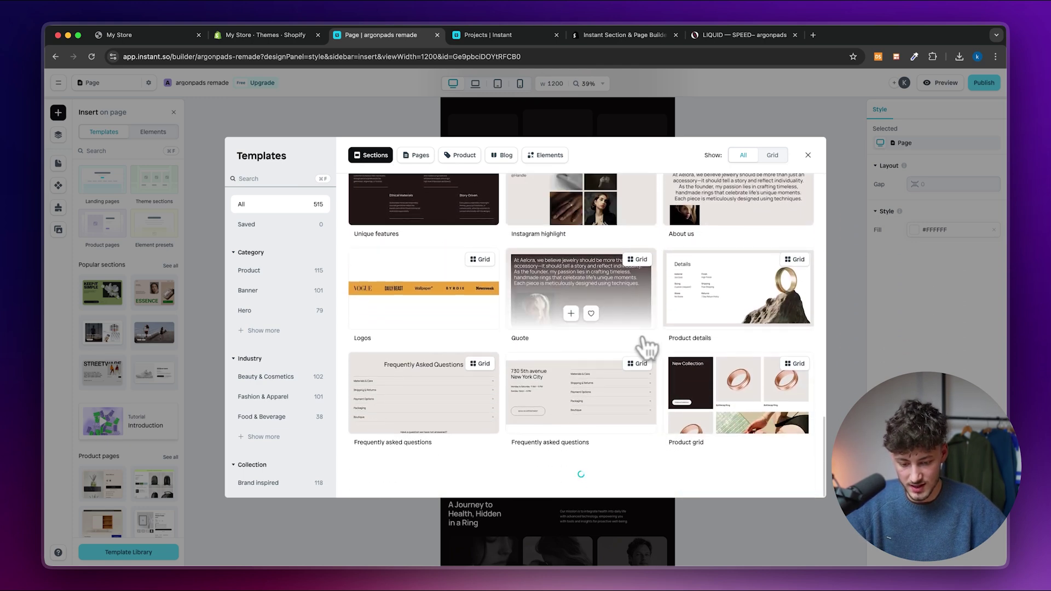
scroll(673, 389, "down", 10)
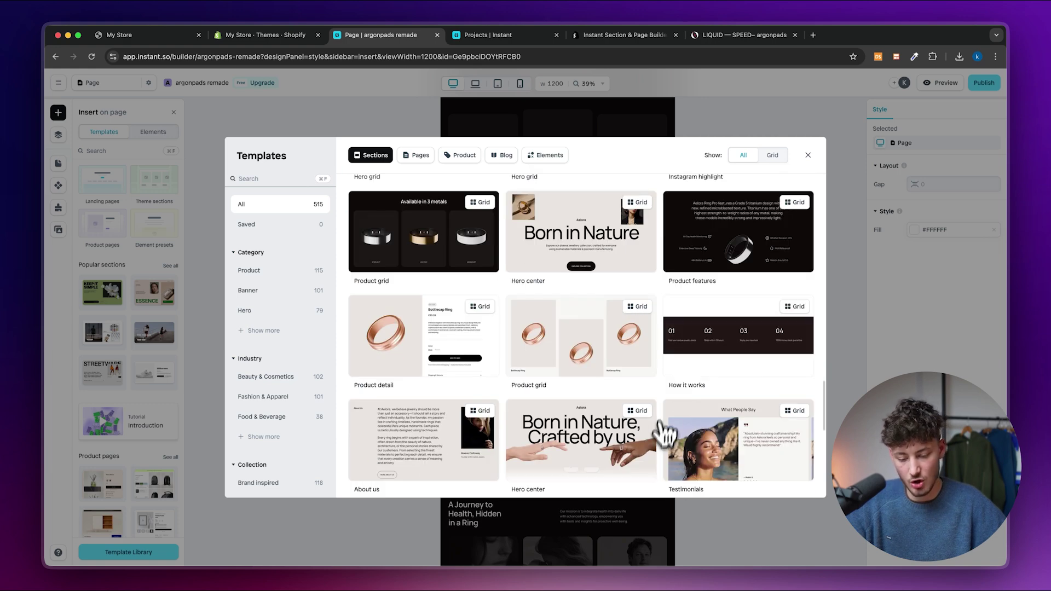
scroll(666, 435, "down", 4)
scroll(661, 438, "up", 4)
scroll(662, 439, "up", 2)
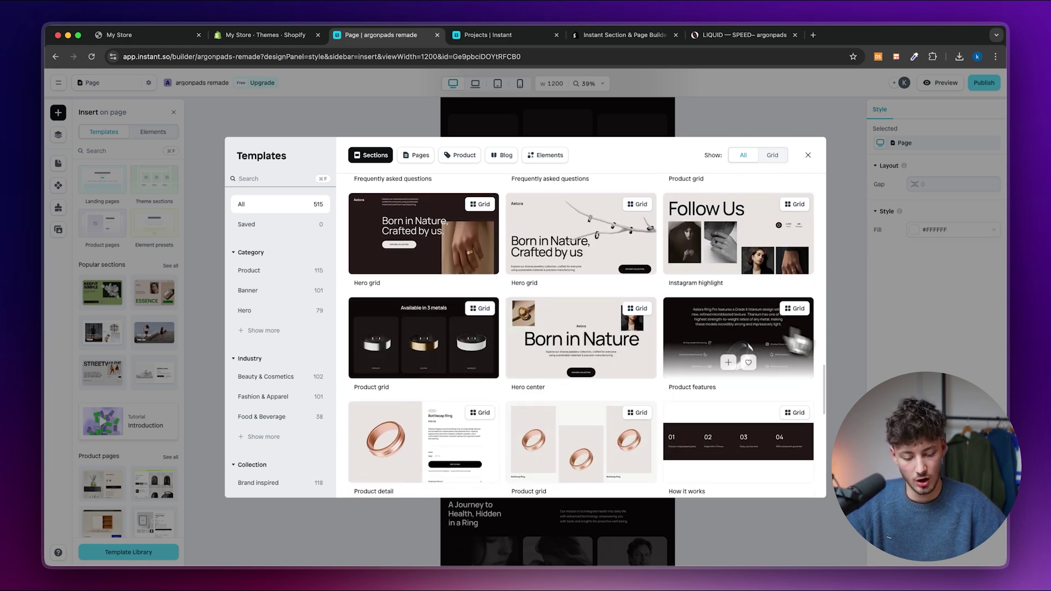
scroll(749, 329, "down", 8)
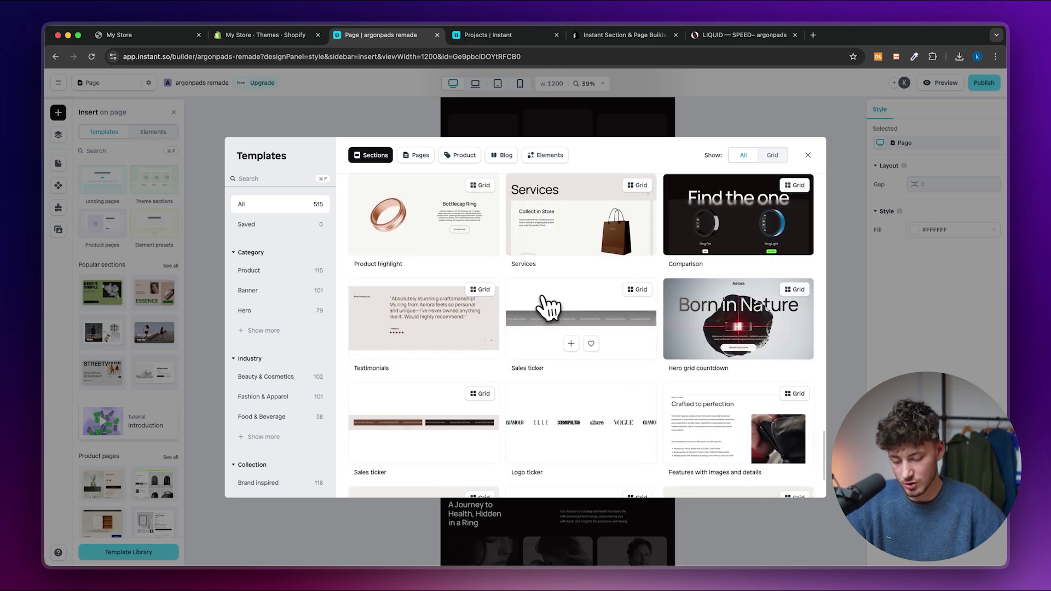
scroll(544, 305, "down", 1)
scroll(616, 416, "down", 15)
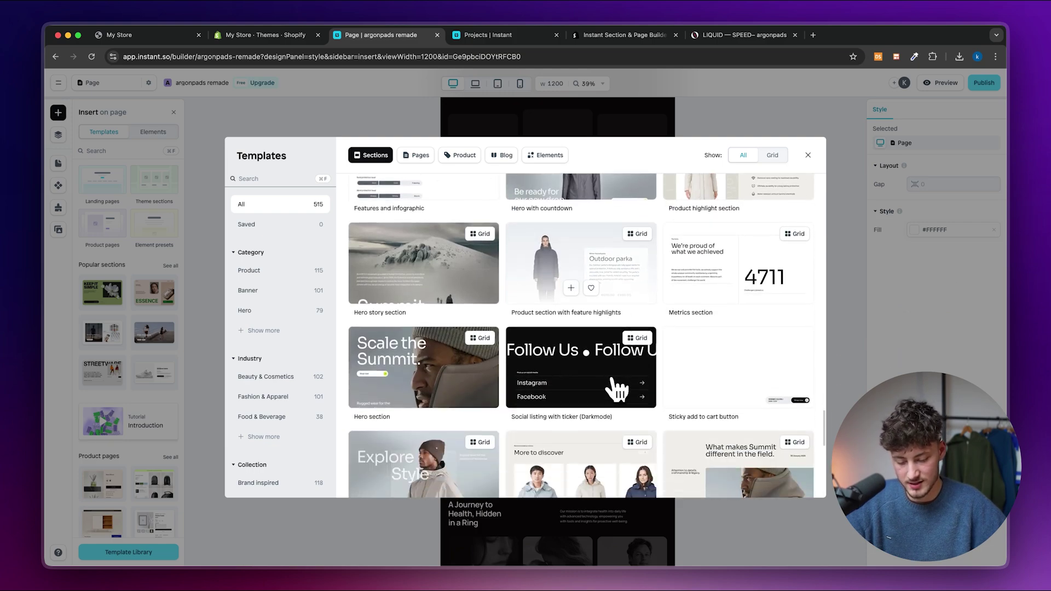
scroll(615, 388, "down", 15)
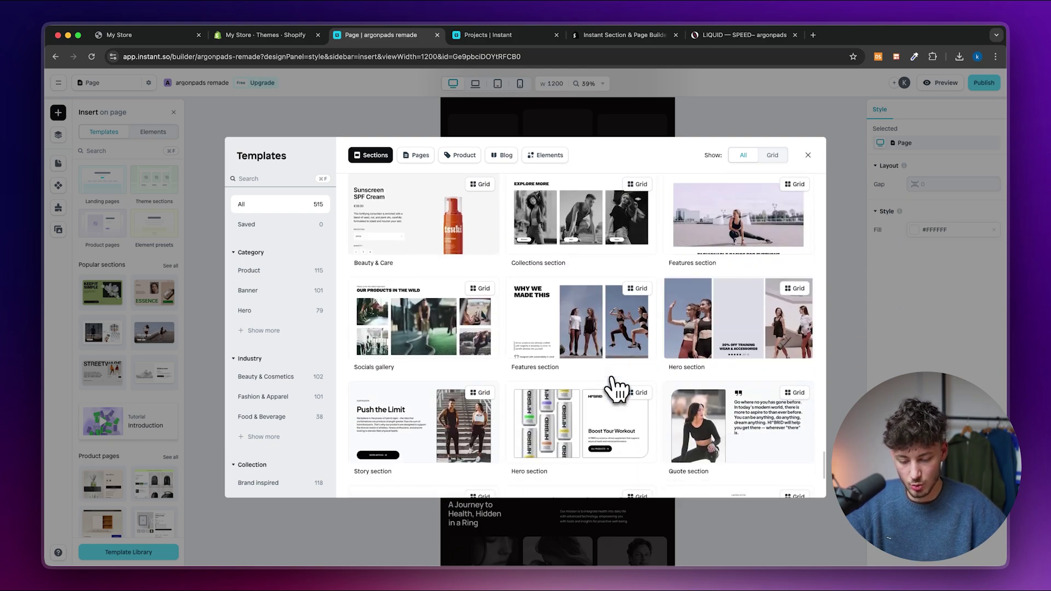
Limit the section templates to grid ones and insert the Testimonials section with the "My ring from Aelora feels so personal and unique" quote
scroll(612, 379, "down", 2)
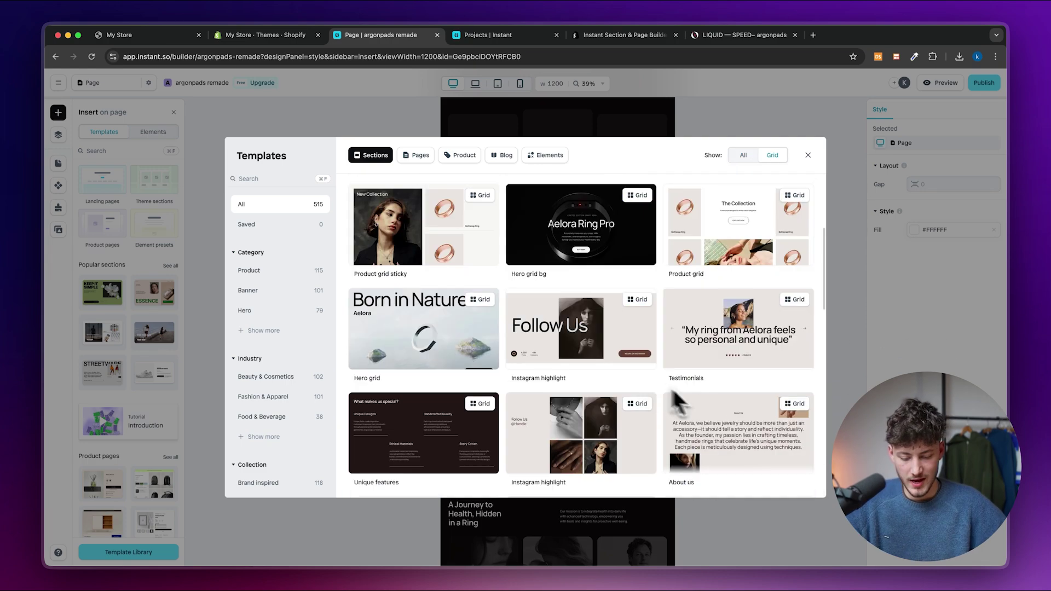
left_click(724, 324)
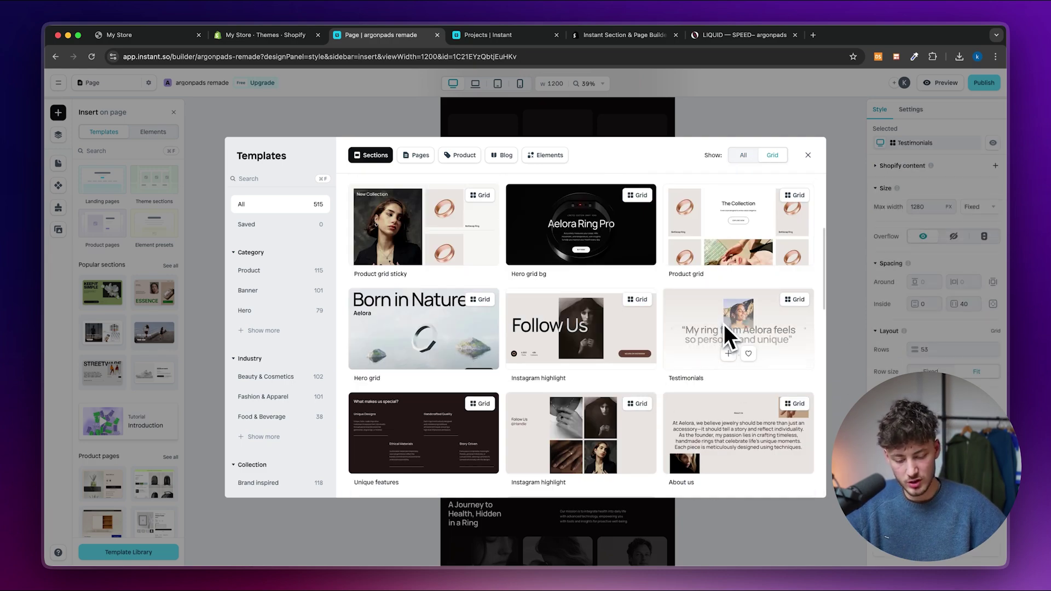
scroll(689, 339, "up", 1)
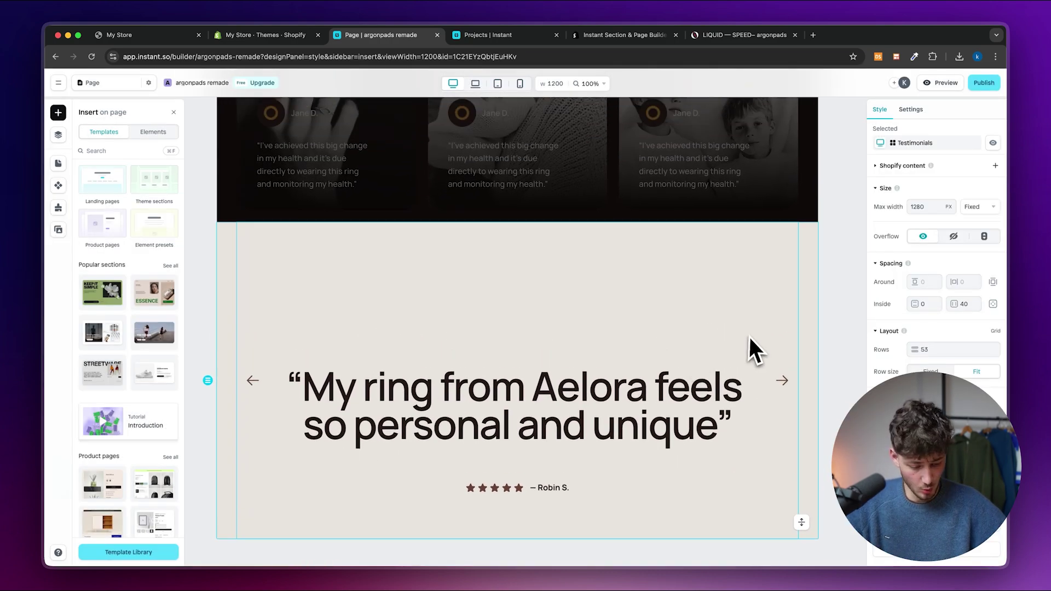
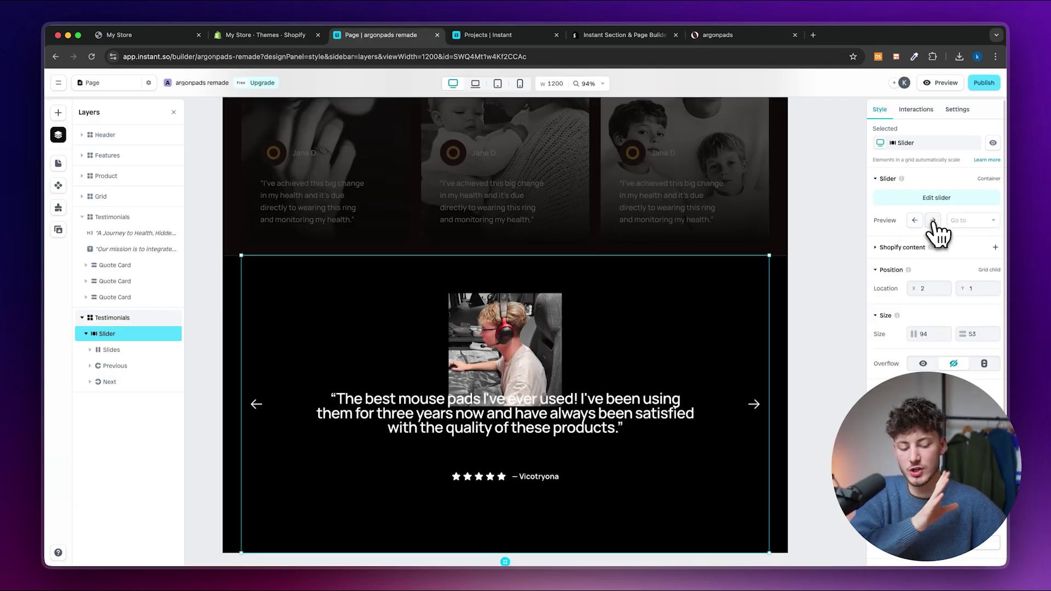
Preview the slides of the new testimonials slider in both directions and return to the first quote
left_click(934, 223)
left_click(934, 223)
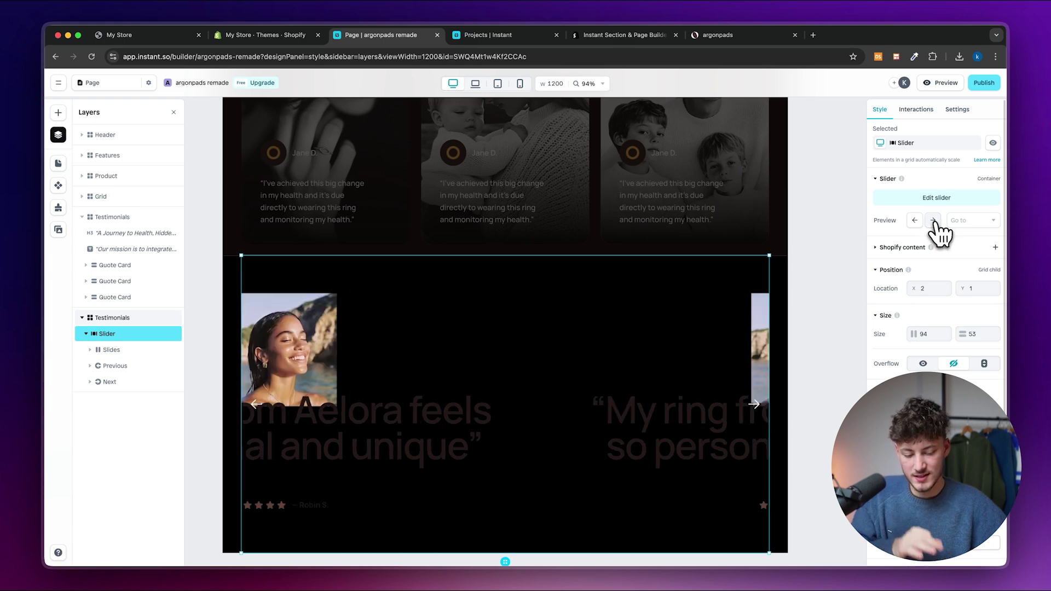
left_click(915, 224)
left_click(915, 225)
scroll(746, 327, "down", 5)
left_click(796, 257)
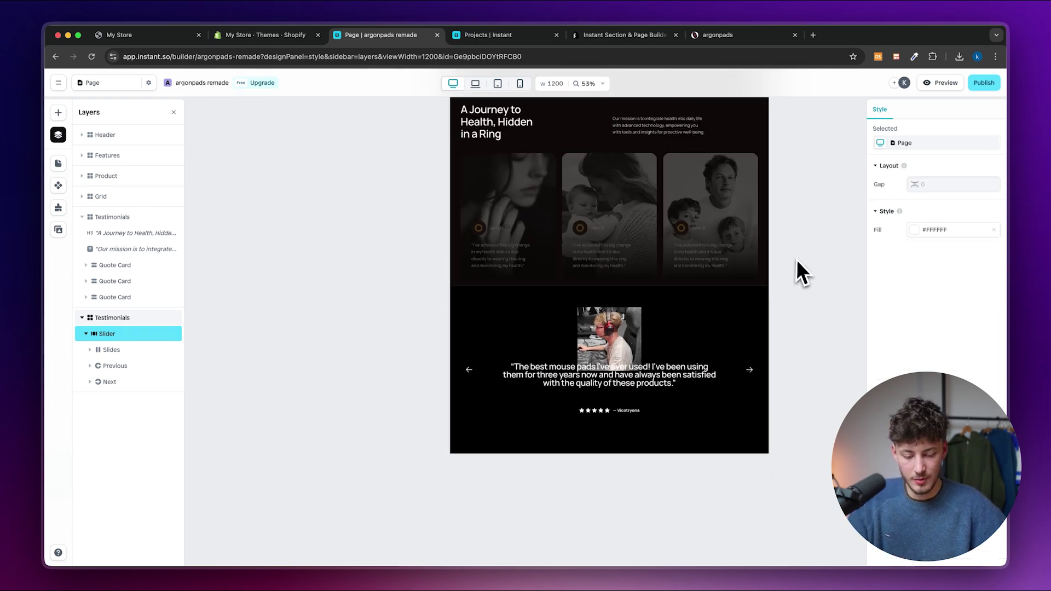
Delete the "A Journey to Health, Hidden in a Ring" testimonials section with its three quote cards
scroll(796, 258, "up", 2)
left_click(727, 197)
key("Delete")
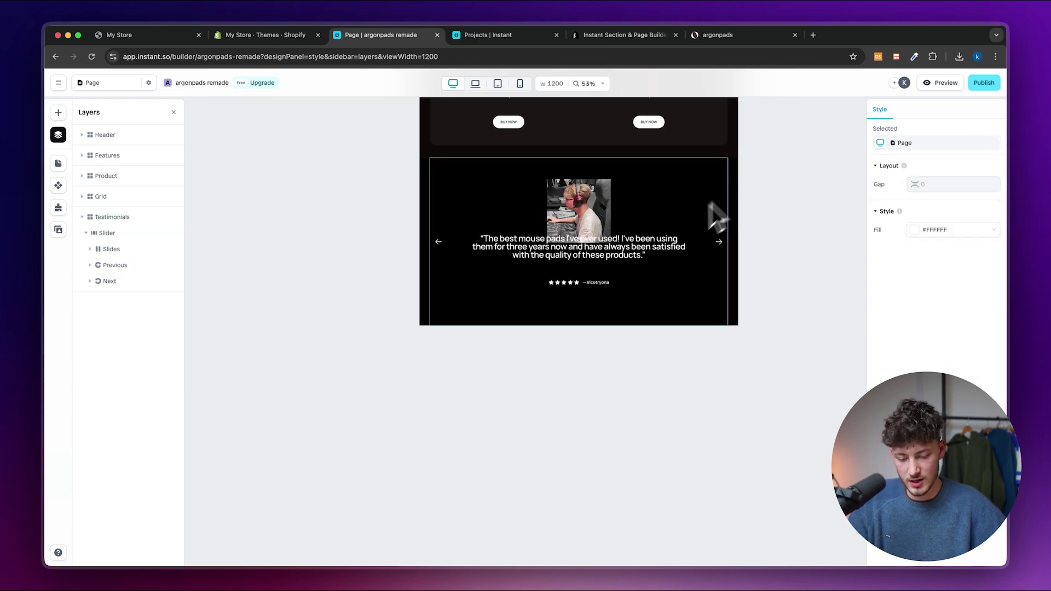
Inspect the Buy Now buttons in both comparison columns and review the page layout up to the product features
scroll(681, 249, "up", 3)
left_click(636, 289, "super")
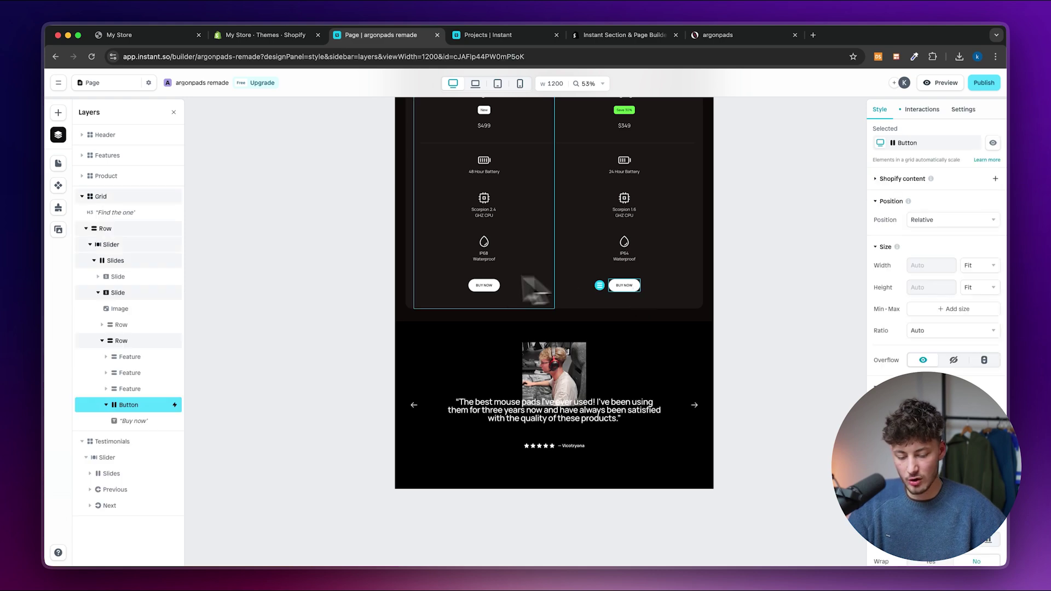
left_click(495, 287)
left_click(495, 286)
scroll(671, 284, "up", 6)
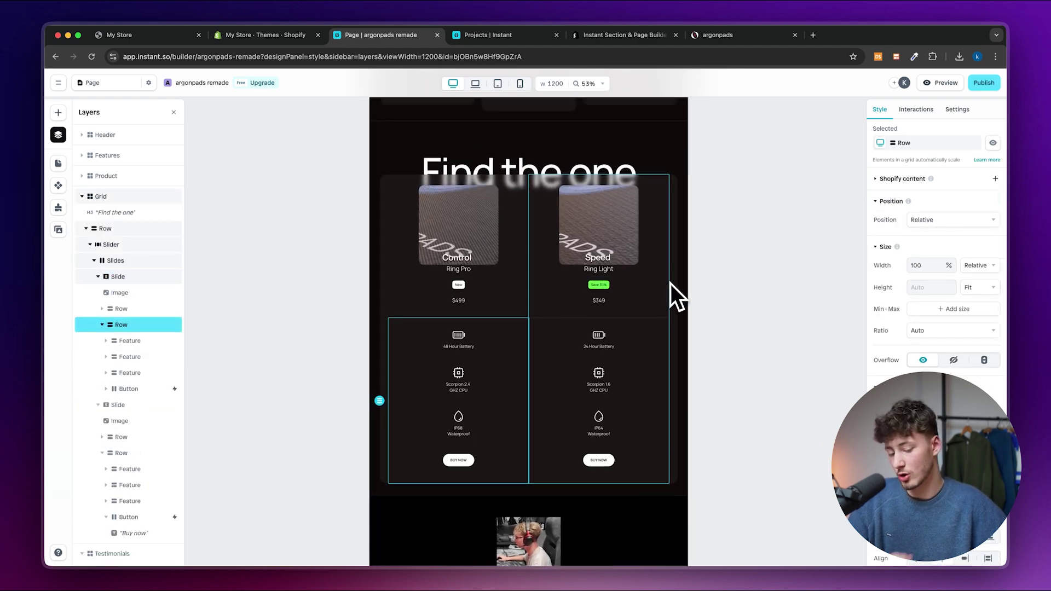
scroll(671, 284, "right", 1)
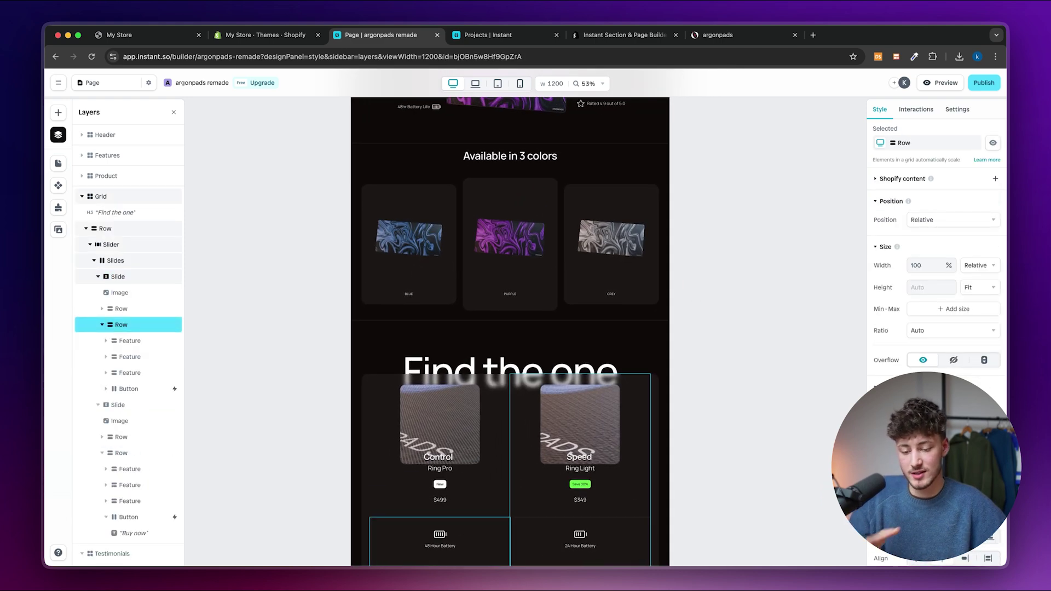
scroll(515, 332, "up", 3)
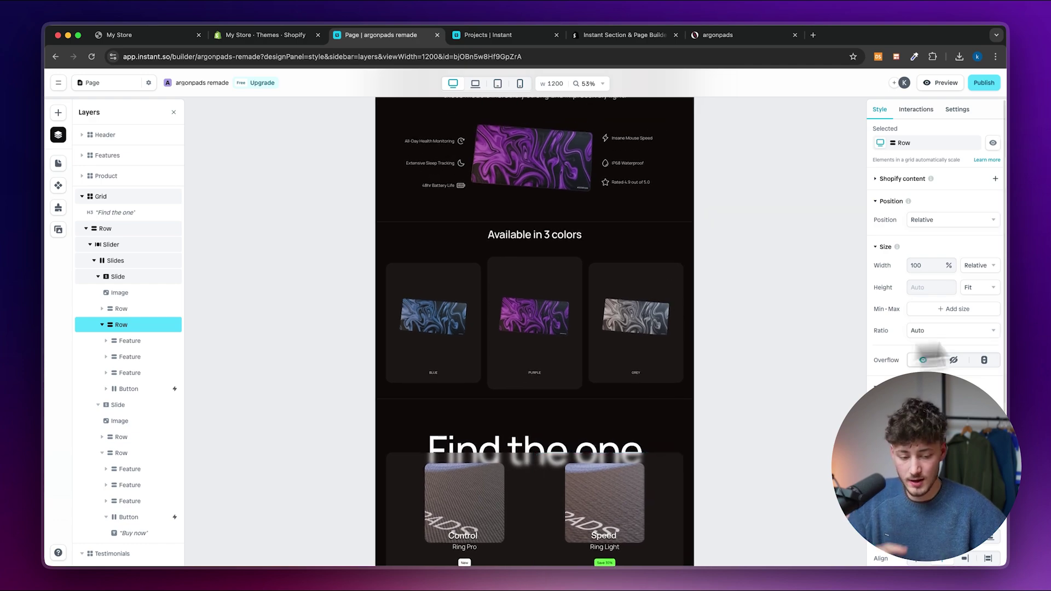
Preview the full page at desktop width and try out the testimonials slider's navigation
left_click(943, 88)
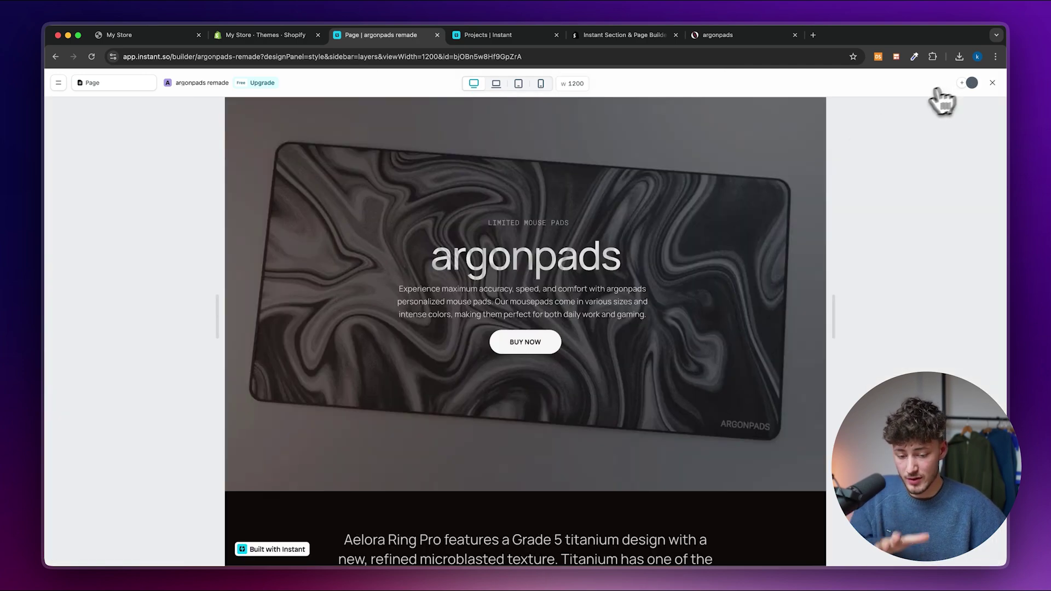
scroll(648, 324, "down", 15)
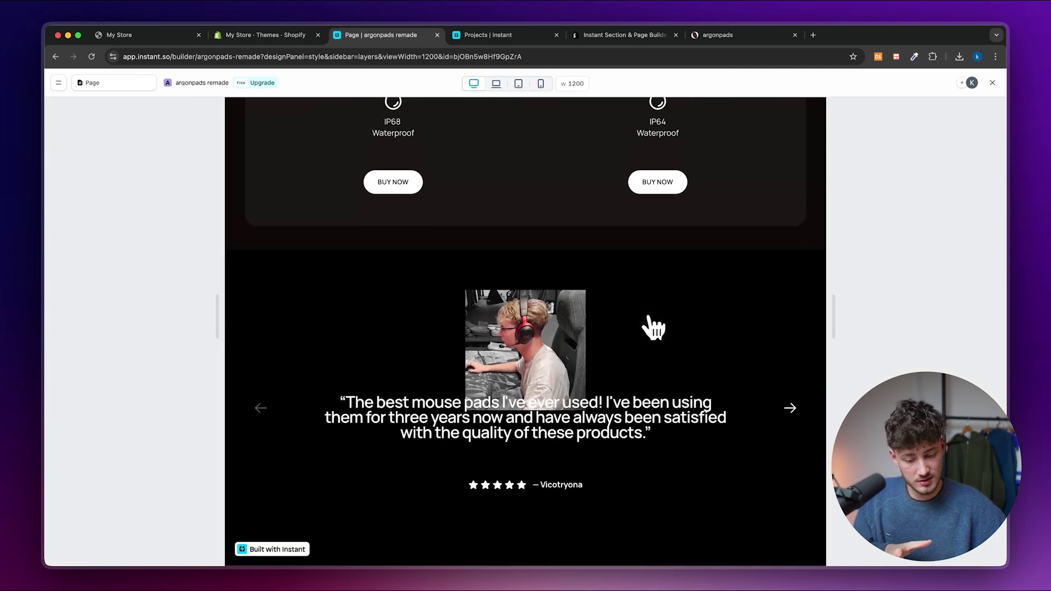
scroll(654, 329, "up", 15)
scroll(665, 350, "down", 15)
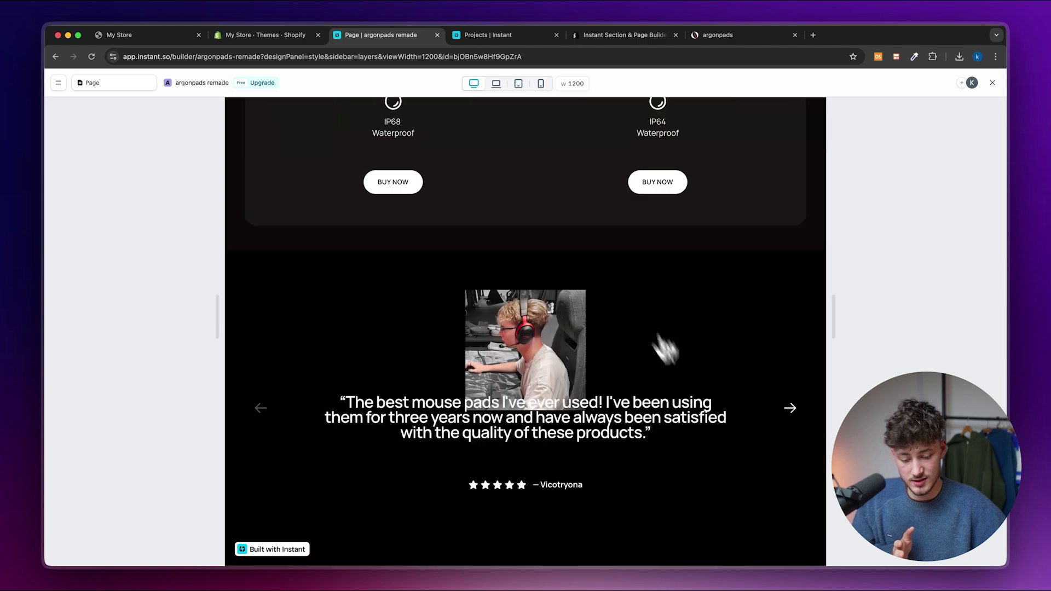
left_click(793, 413)
left_click(793, 414)
left_click_drag(474, 407, 576, 453)
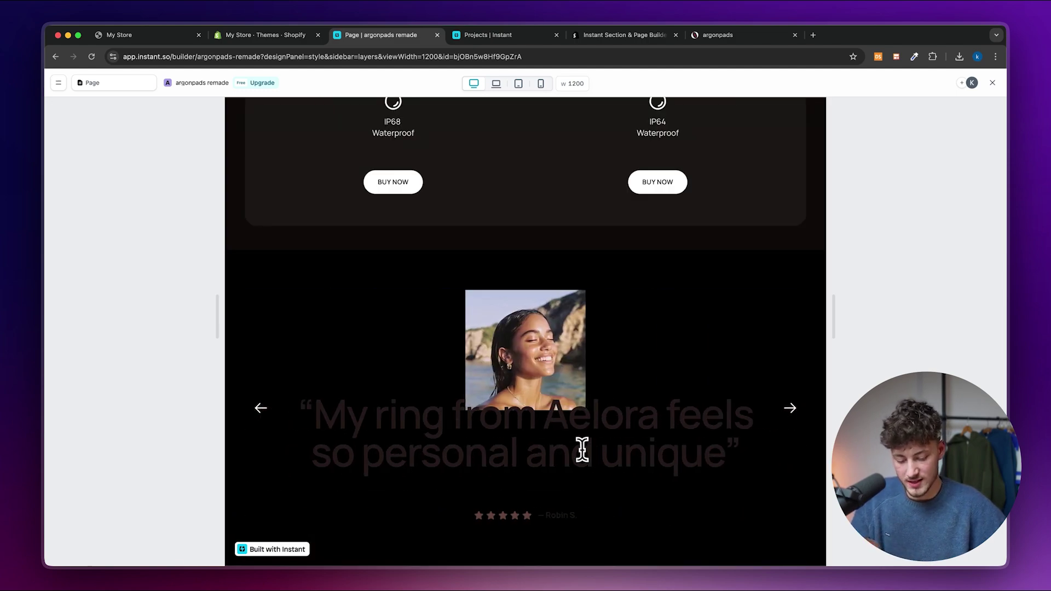
left_click_drag(329, 427, 429, 459)
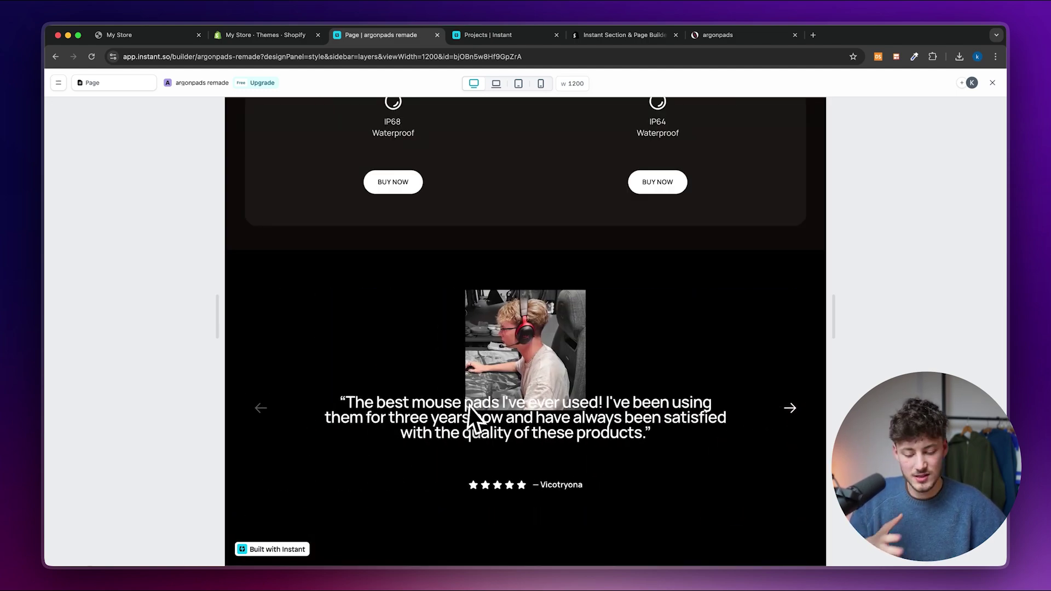
Review the remaining sections of the desktop preview, including the features, "Available in 3 colors" and the argonpads header
scroll(469, 406, "up", 10)
scroll(470, 406, "down", 5)
scroll(470, 406, "up", 15)
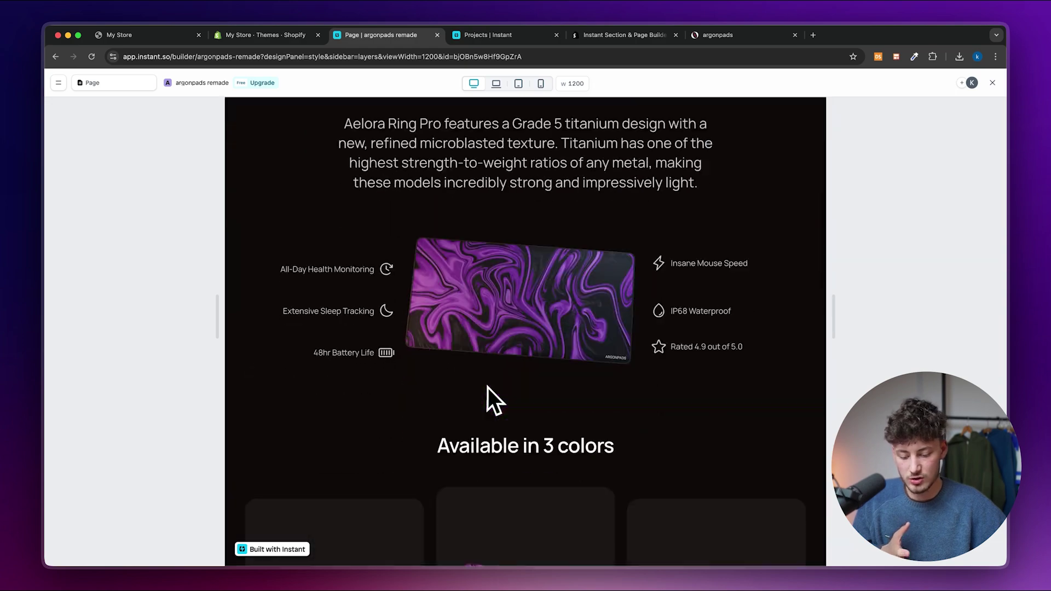
scroll(488, 387, "down", 5)
left_click_drag(461, 284, 624, 277)
scroll(624, 277, "down", 4)
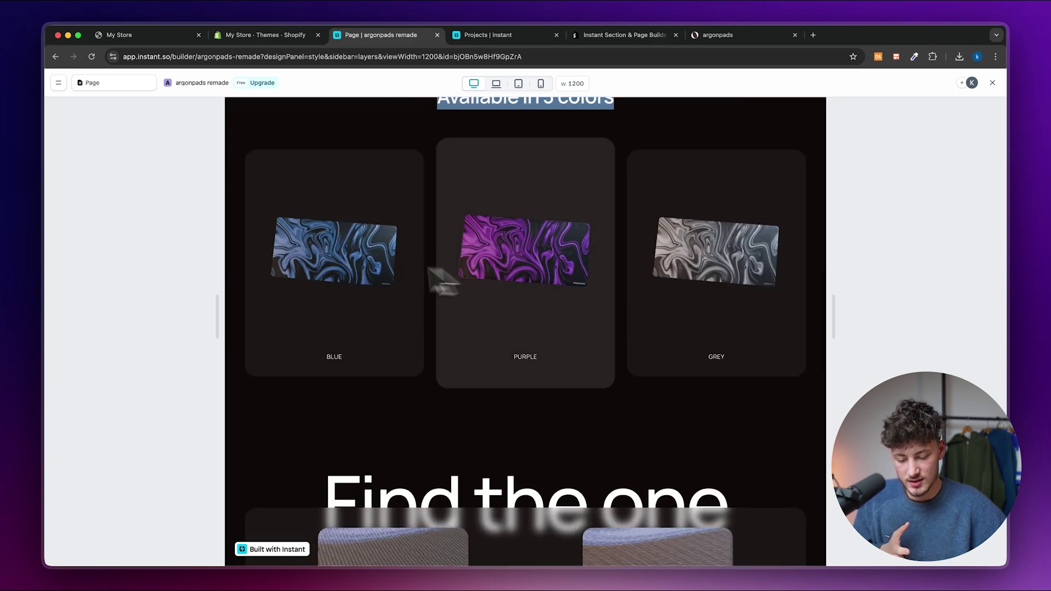
scroll(664, 405, "up", 20)
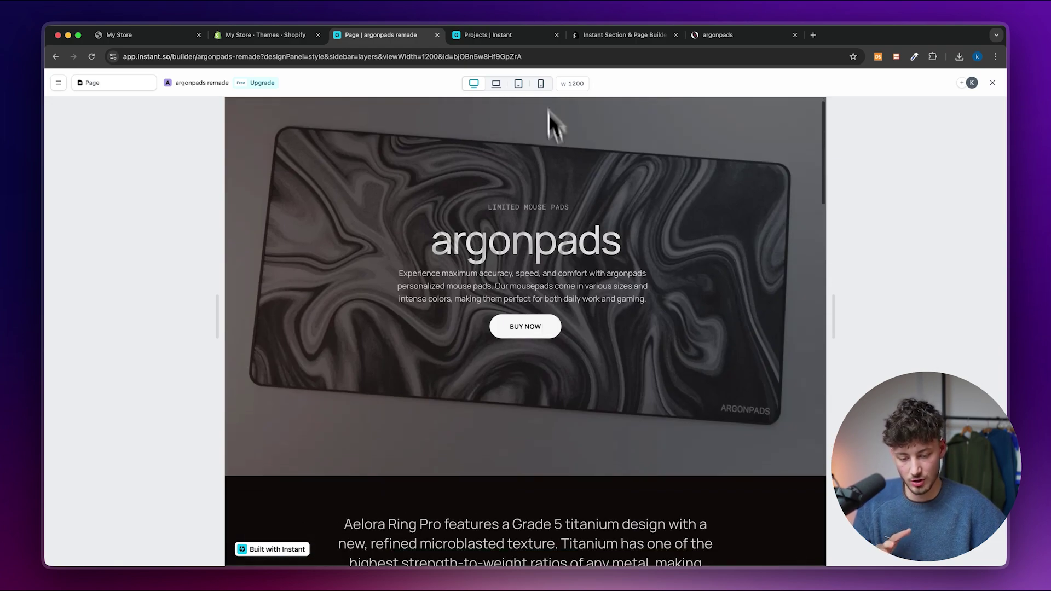
Check the page's mobile layout in the preview down to the Control product card and return to the editor
left_click(541, 84)
scroll(569, 244, "down", 15)
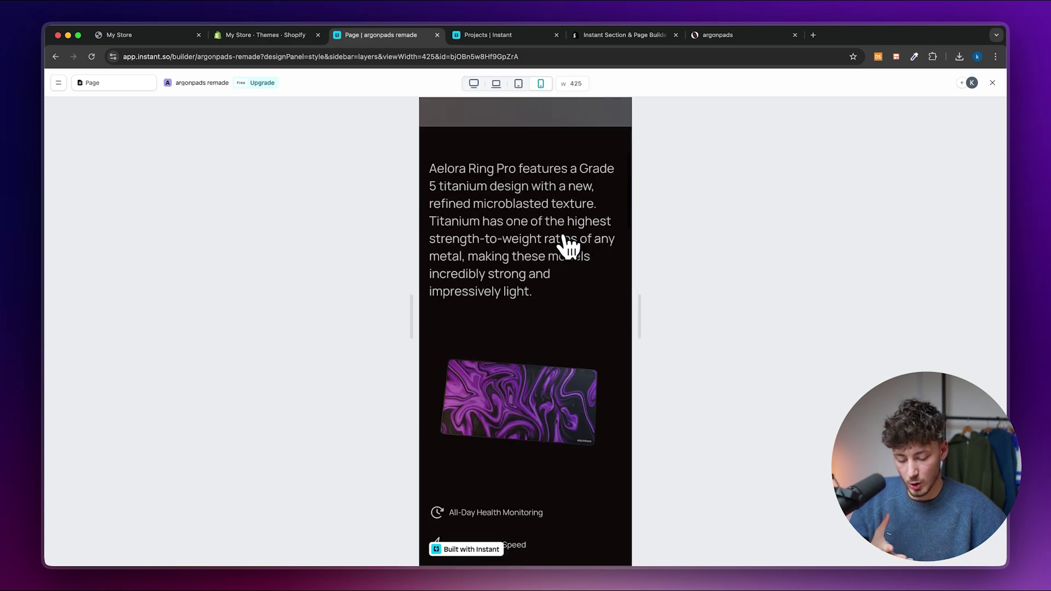
scroll(525, 329, "down", 15)
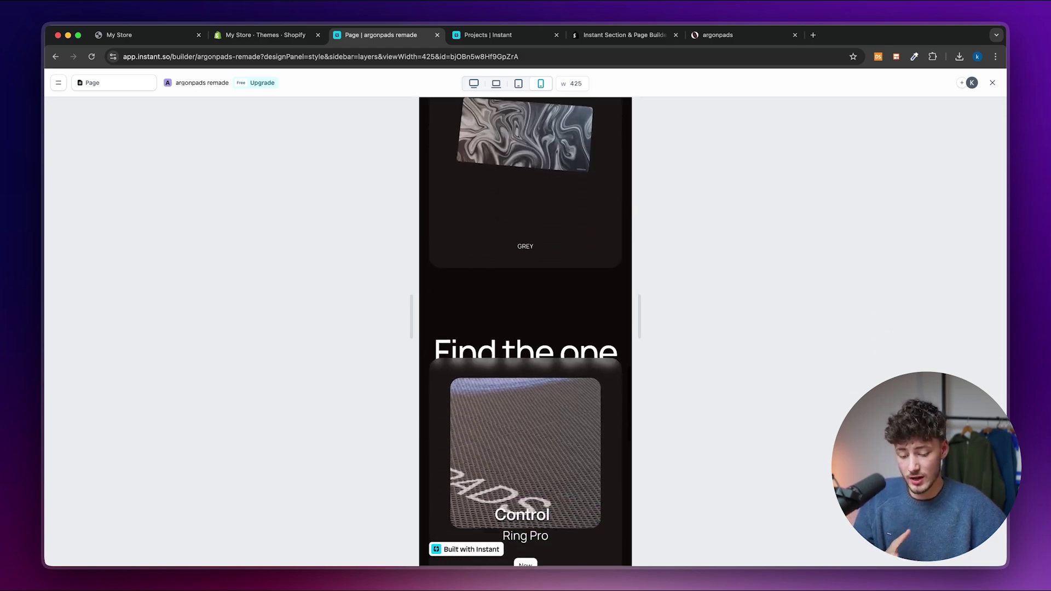
scroll(564, 241, "up", 15)
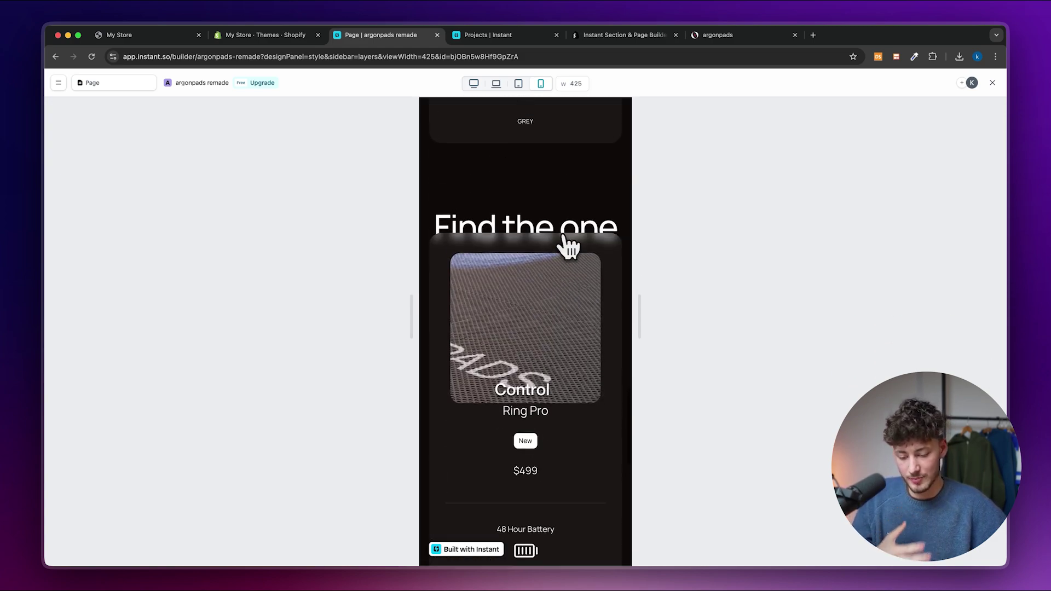
scroll(564, 241, "down", 10)
scroll(569, 246, "down", 5)
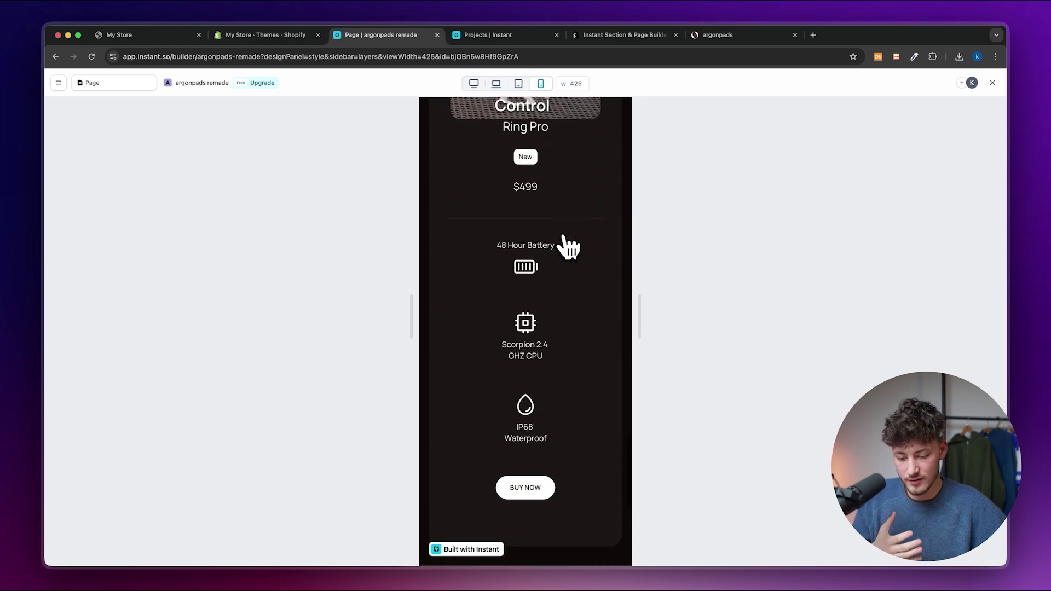
left_click(994, 85)
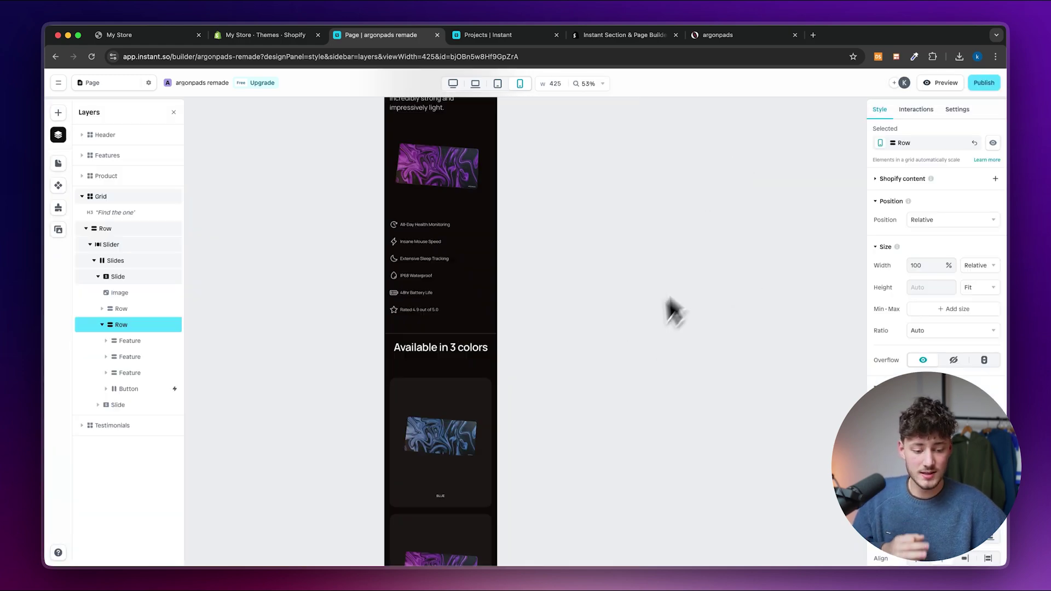
Publish the page to Shopify, saving Instant Embed as enabled in the Dawn theme and verifying it
left_click(982, 83)
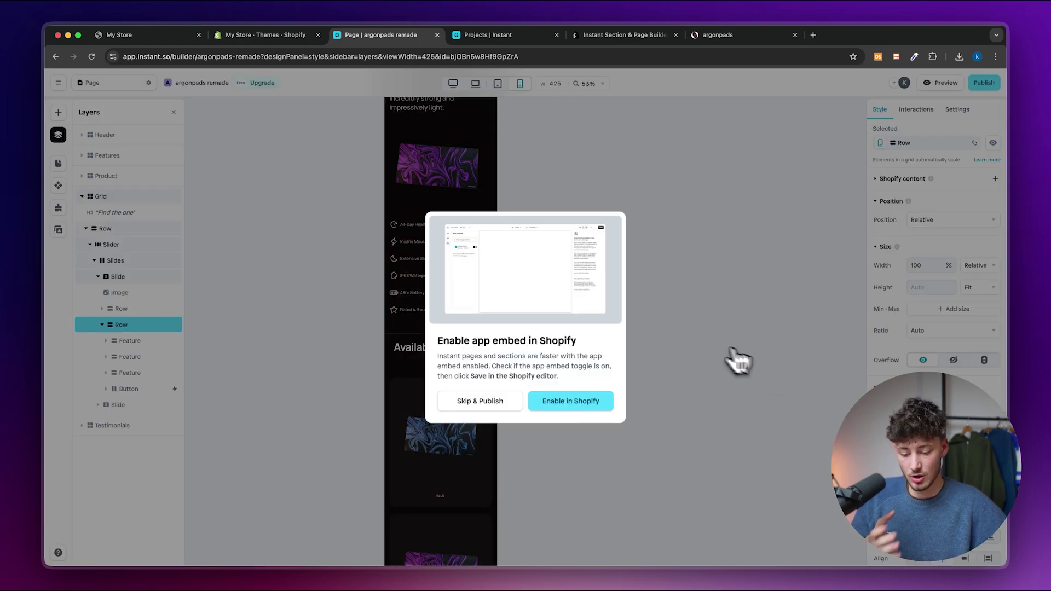
left_click(588, 402)
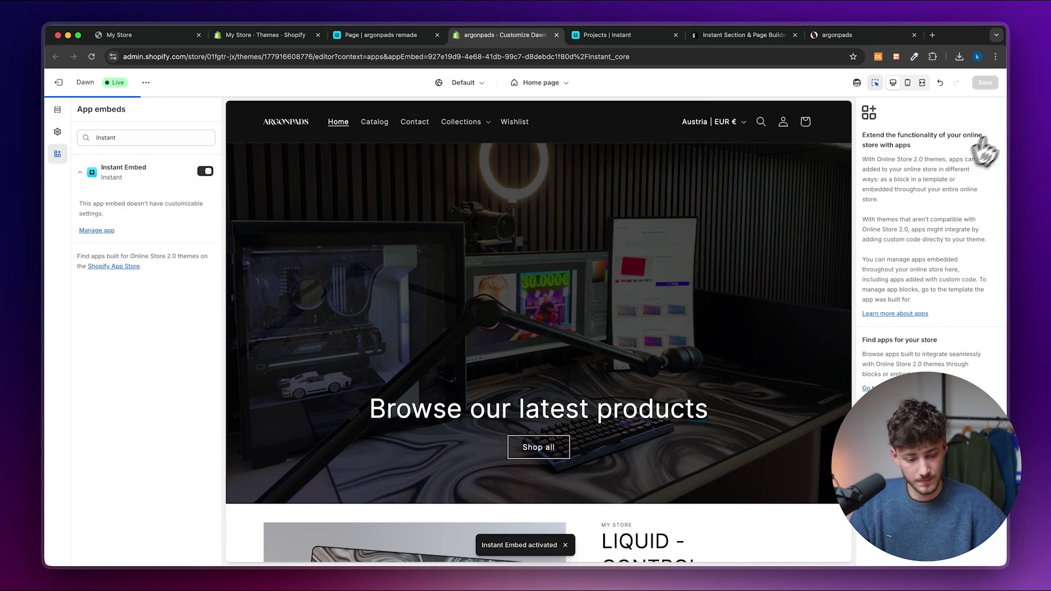
left_click(986, 83)
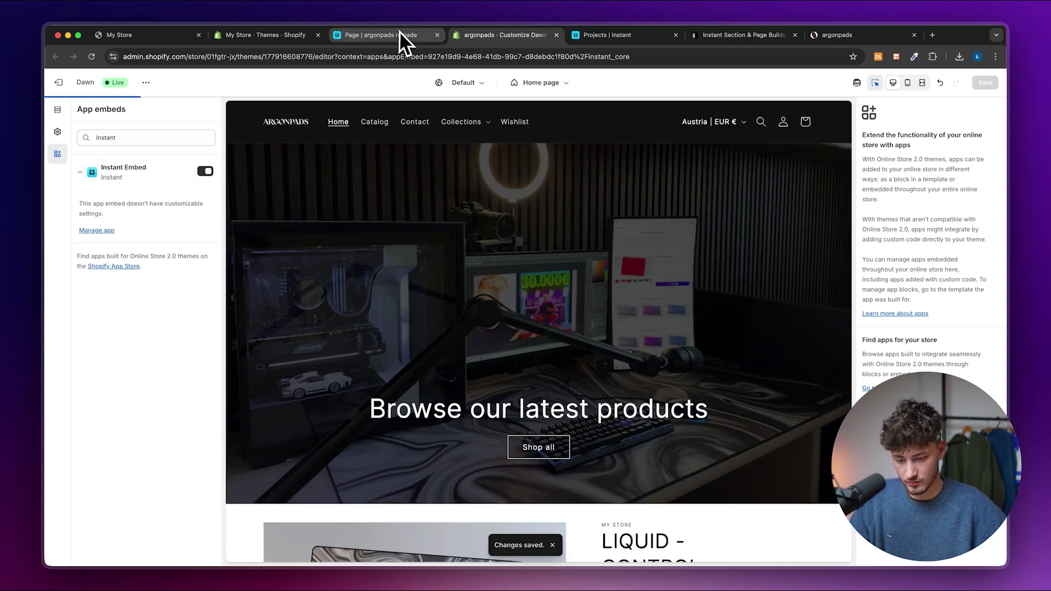
left_click(399, 34)
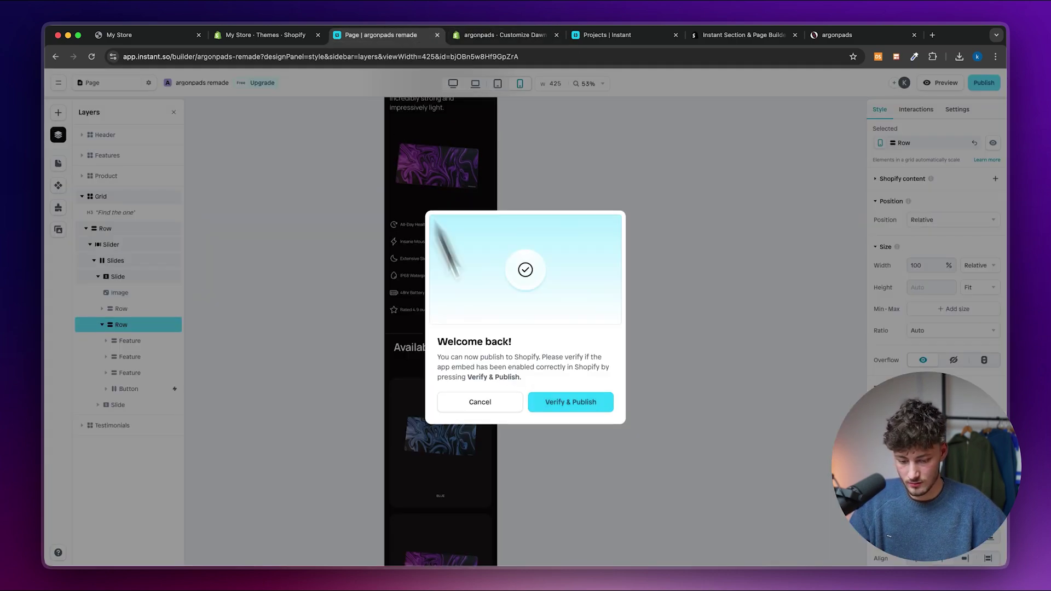
left_click(564, 405)
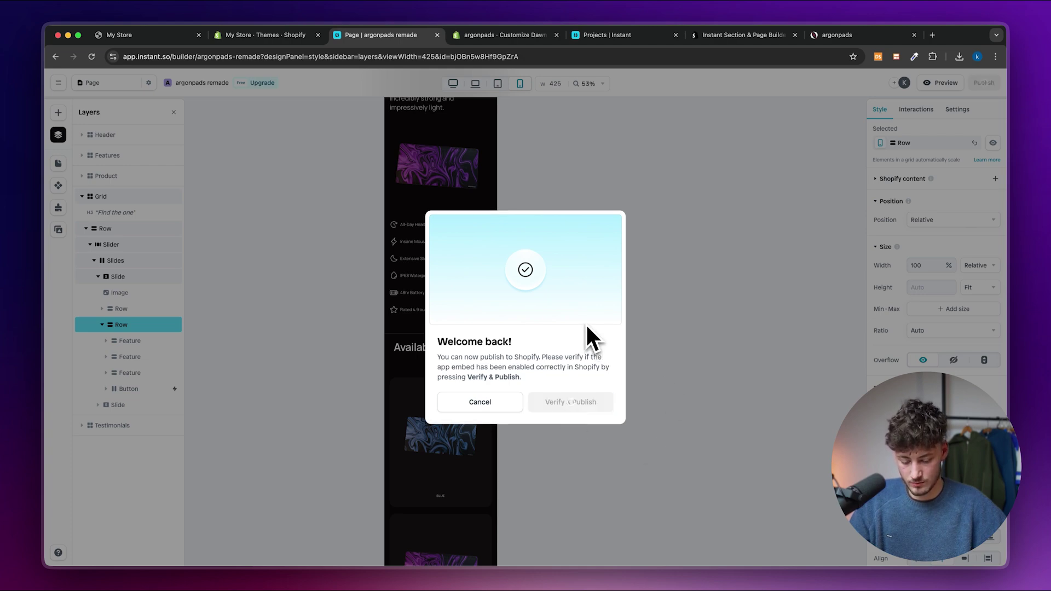
Review the published page on the storefront and test the header's Buy Now button
scroll(711, 281, "down", 20)
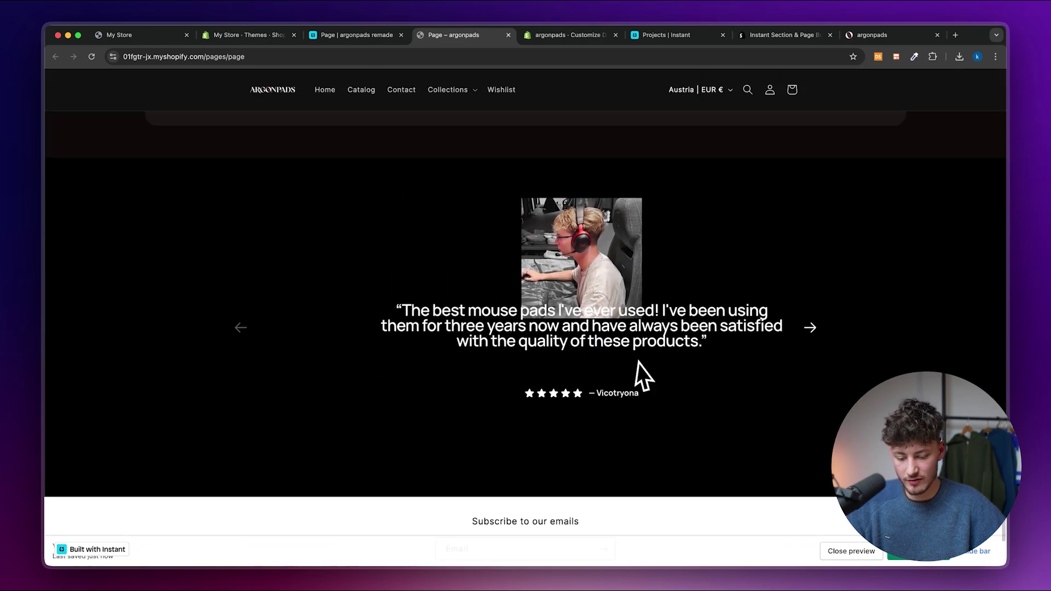
scroll(493, 335, "up", 20)
scroll(499, 323, "up", 3)
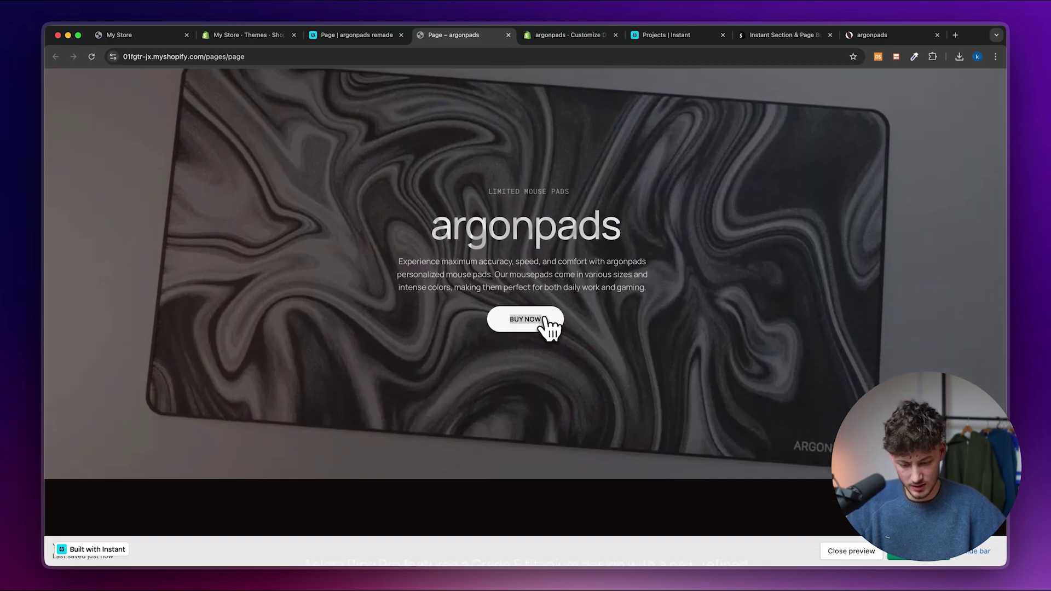
left_click_drag(544, 319, 548, 351)
left_click(536, 318)
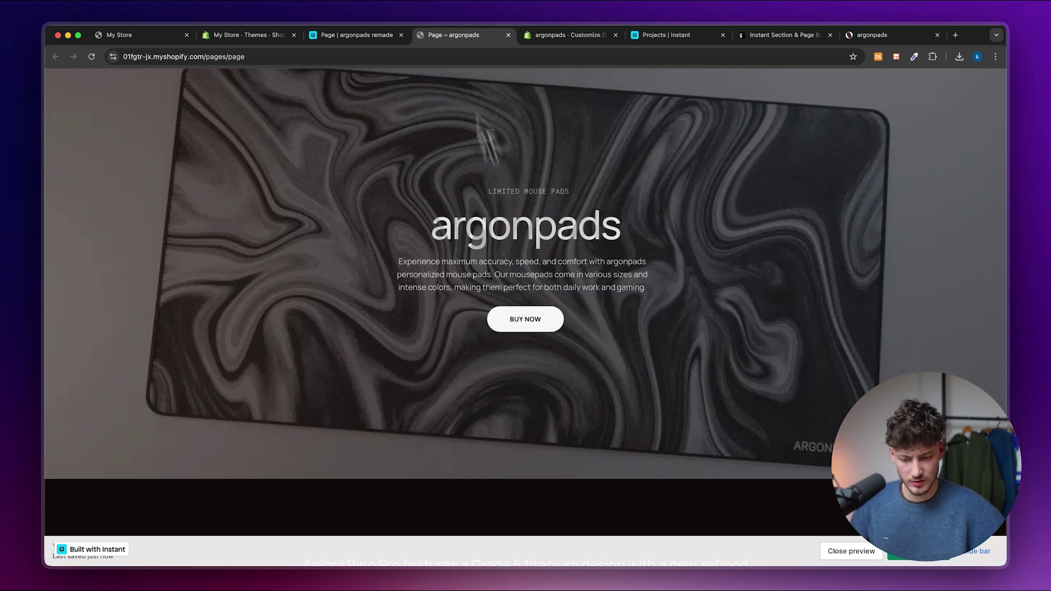
Return to the Instant builder and open the link action of the header's Buy Now button
left_click(367, 34)
scroll(476, 223, "up", 10)
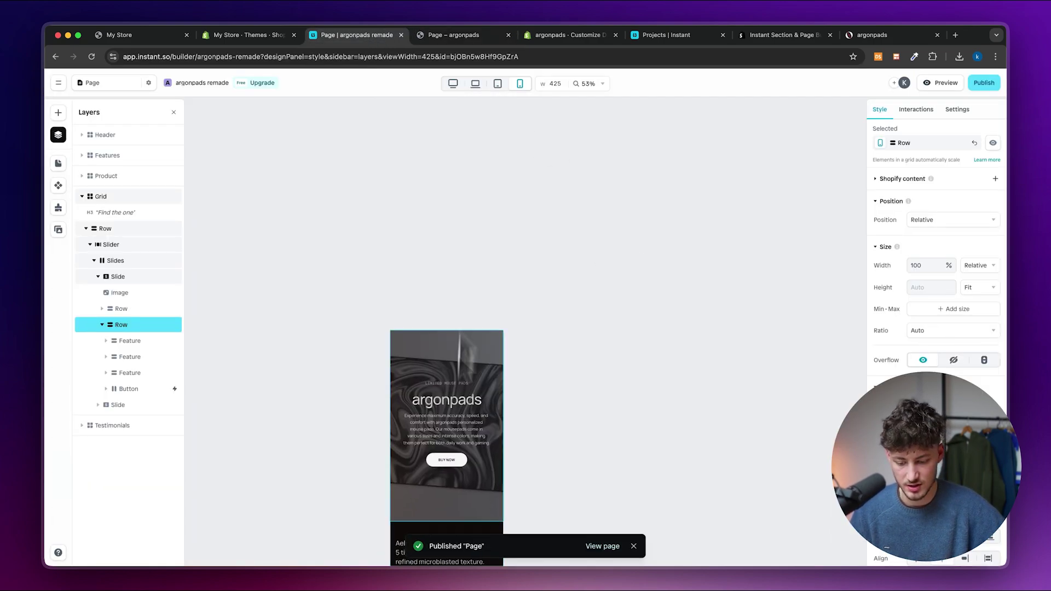
scroll(455, 436, "up", 5)
left_click(494, 340)
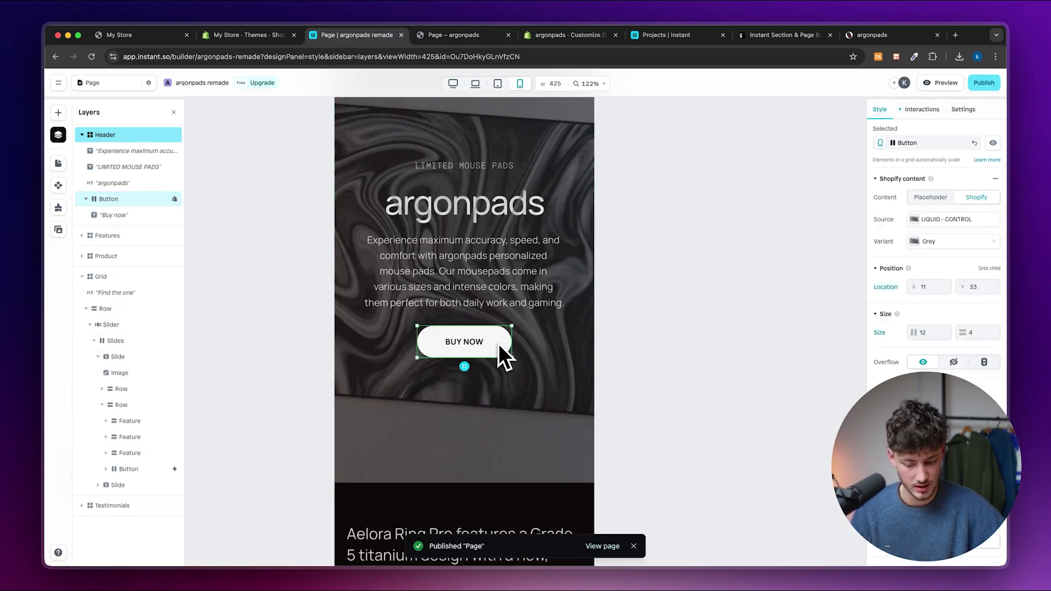
left_click(930, 112)
left_click(964, 111)
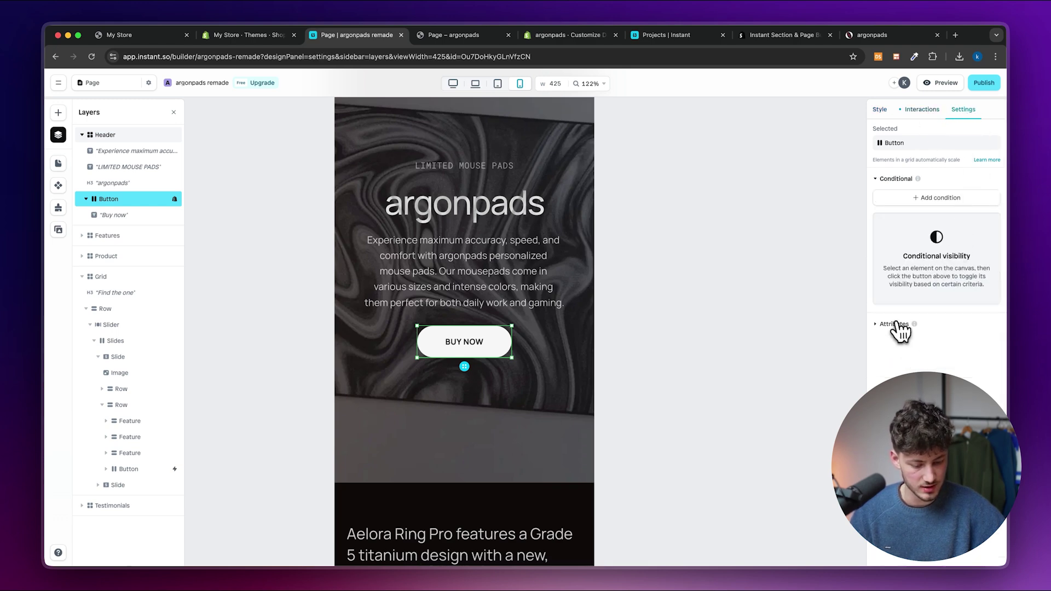
left_click(923, 110)
left_click(913, 211)
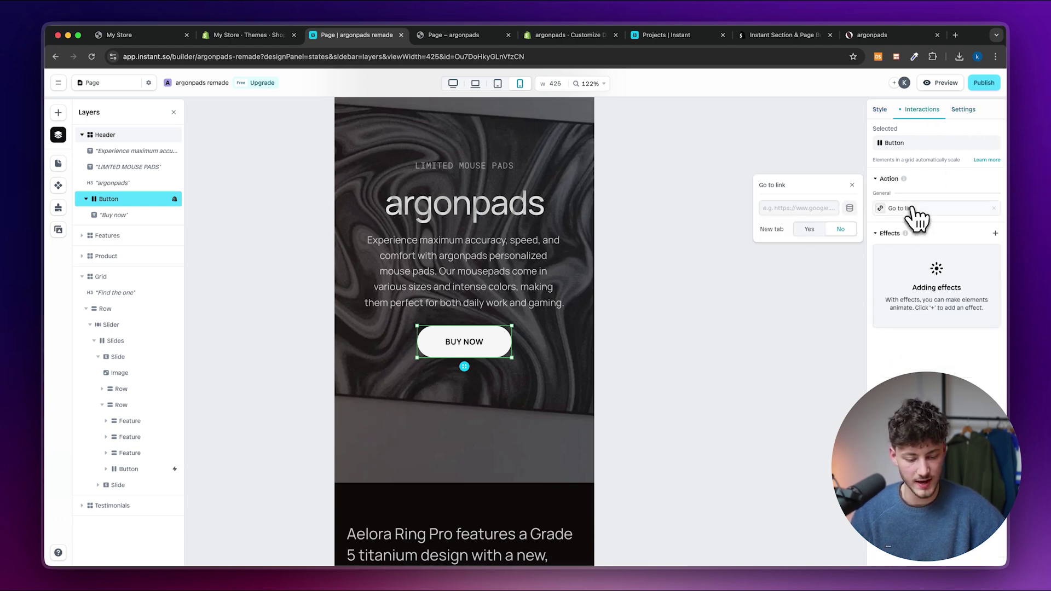
Switch to the storefront and open the LIQUID - CONTROL product page through the store's catalog
left_click(493, 35)
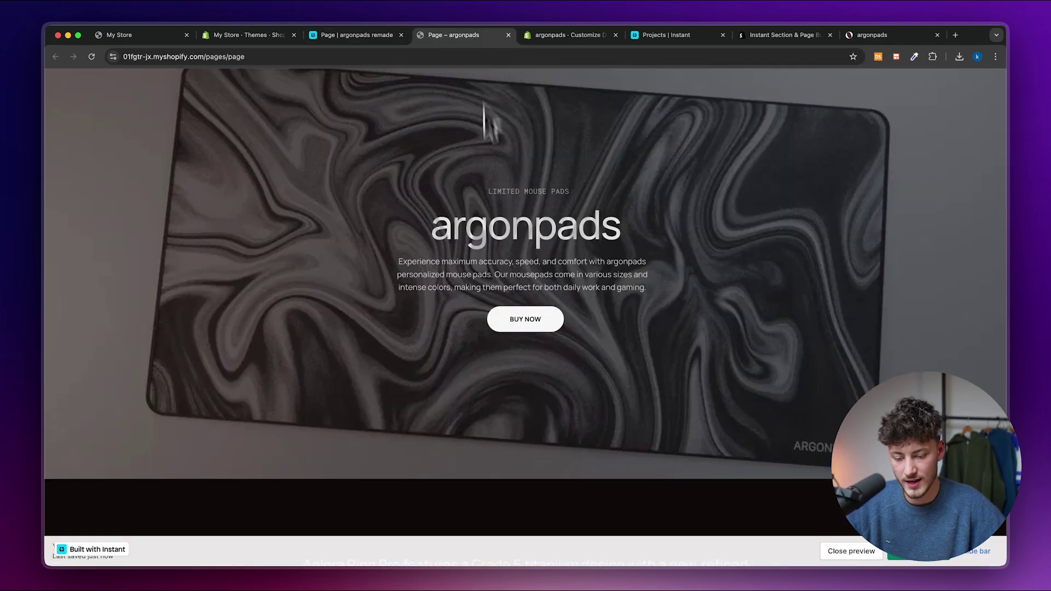
left_click(263, 90)
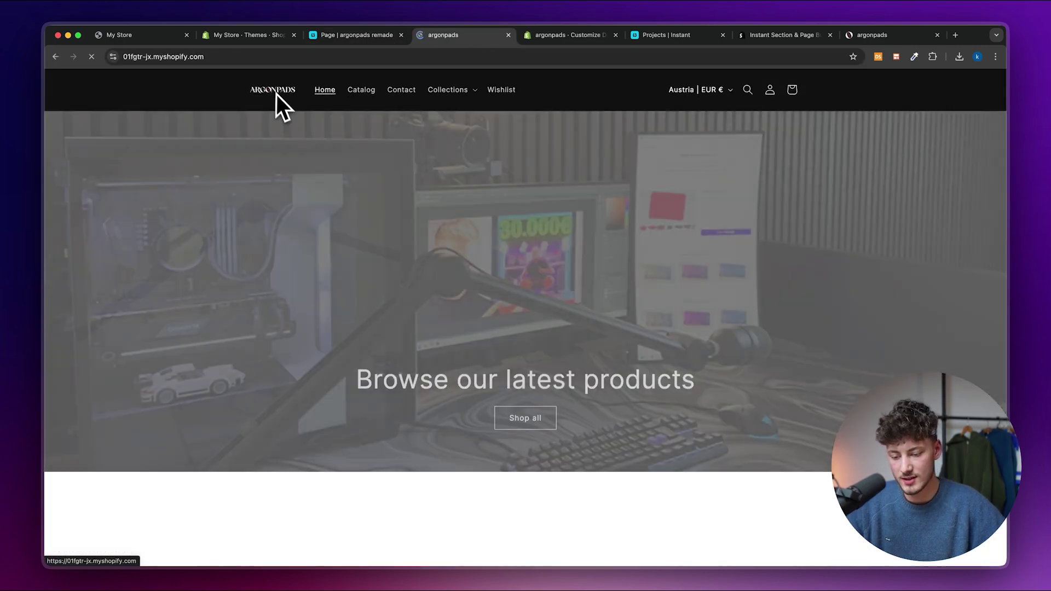
scroll(528, 352, "down", 10)
left_click(457, 228)
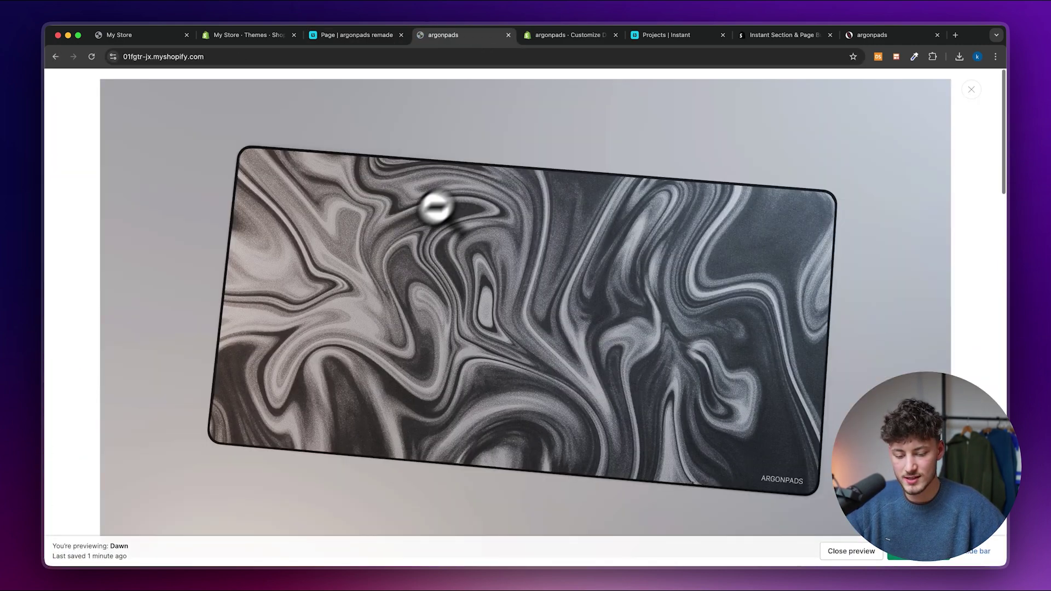
left_click(416, 215)
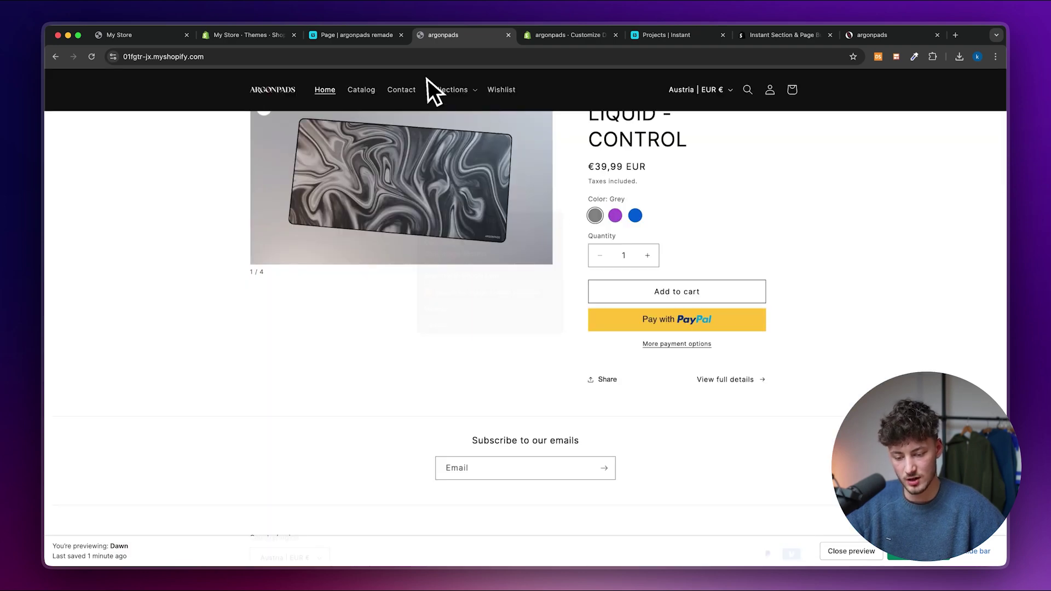
left_click(361, 102)
left_click(346, 258)
left_click(365, 57)
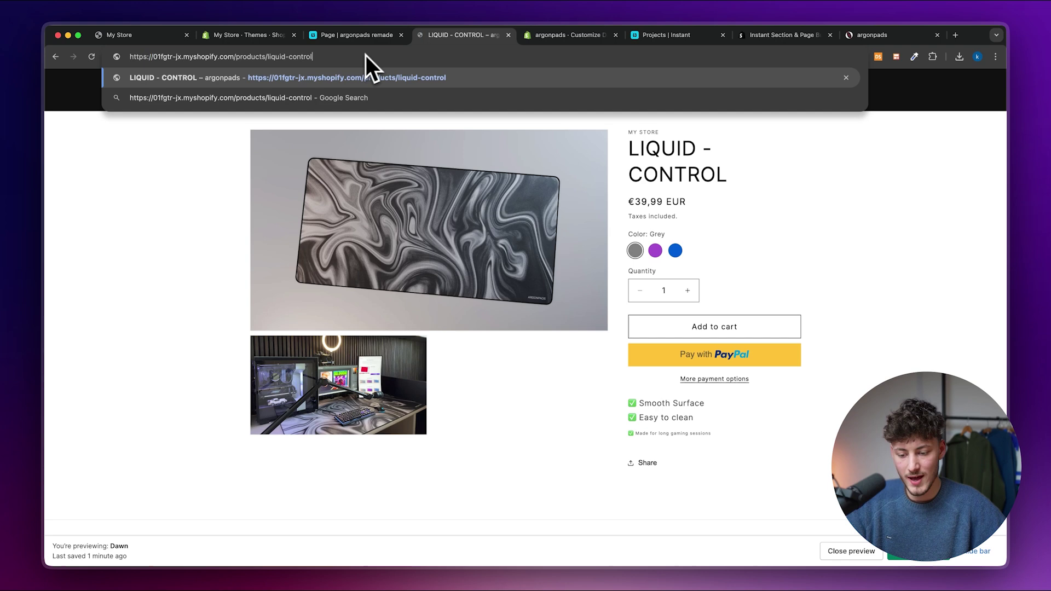
left_click(371, 35)
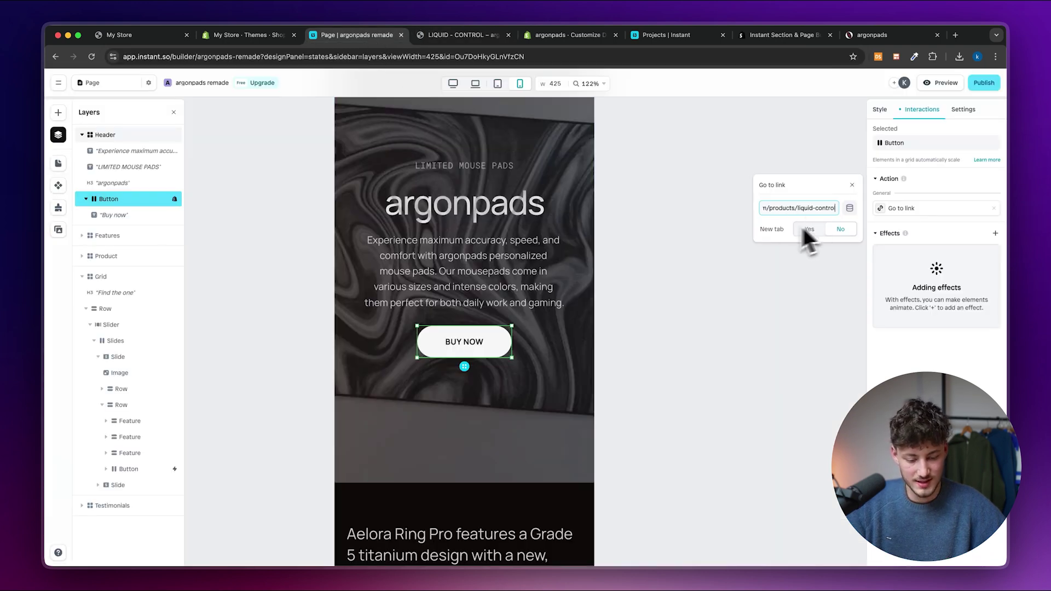
left_click(987, 84)
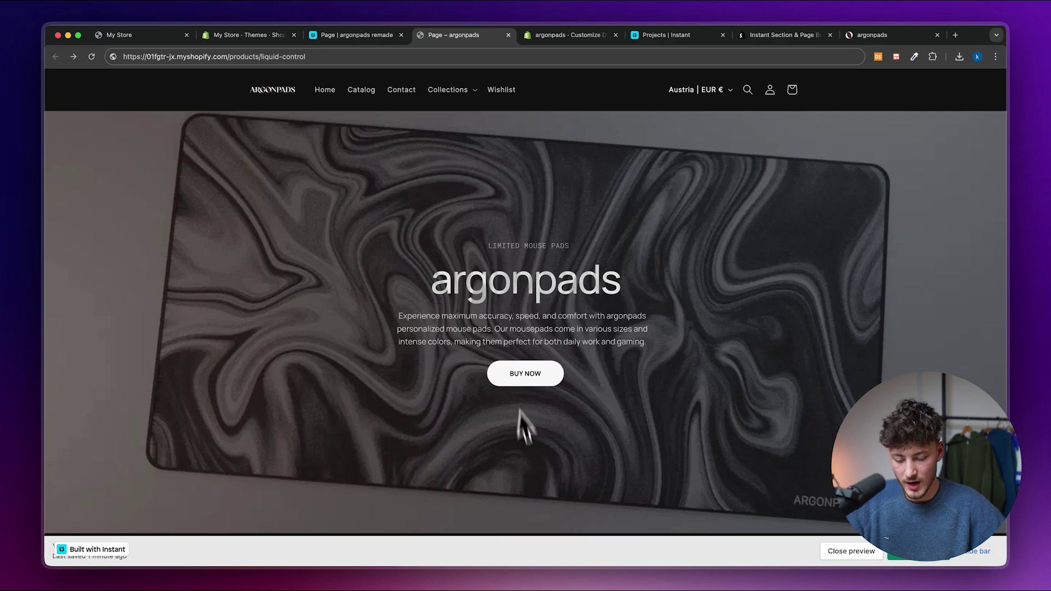
Test the header's Buy Now button on the published storefront page and return to the landing page
scroll(519, 410, "down", 1)
left_click(547, 340)
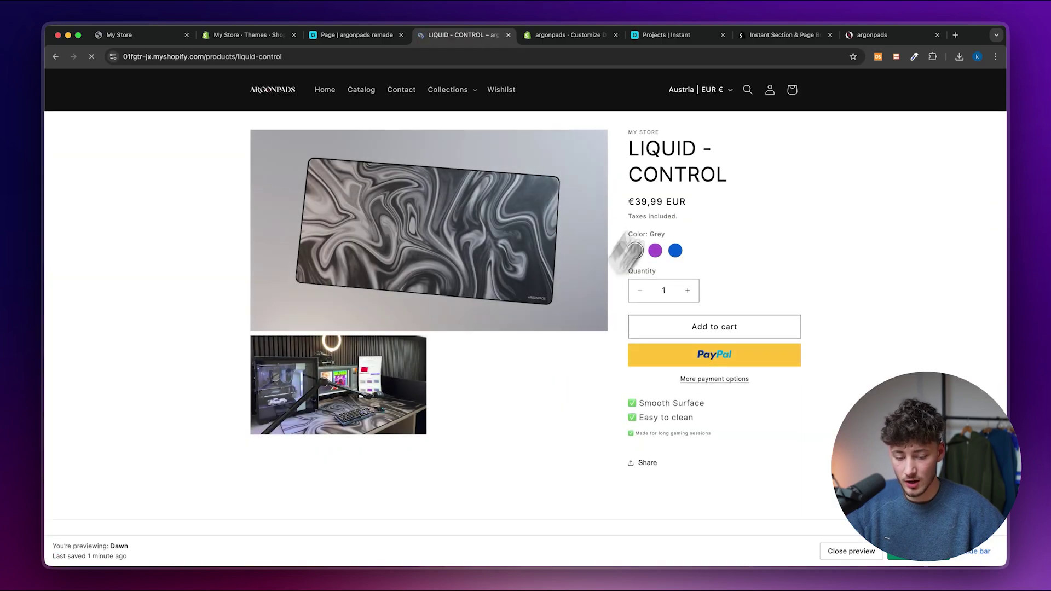
scroll(689, 173, "left", 5)
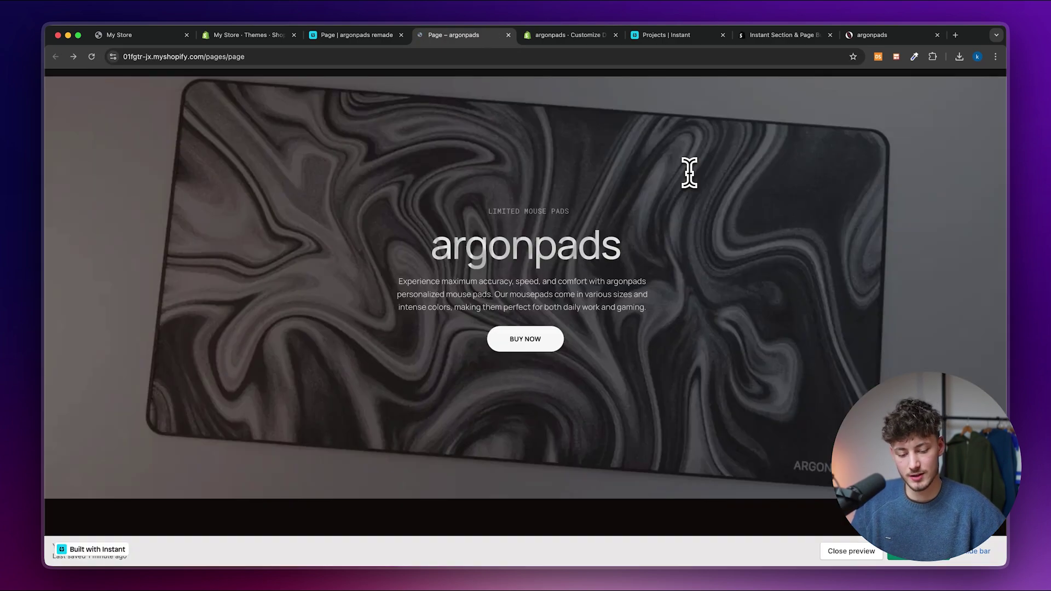
Review the published landing page from the header through the features and colors to the product comparison section
scroll(473, 350, "down", 10)
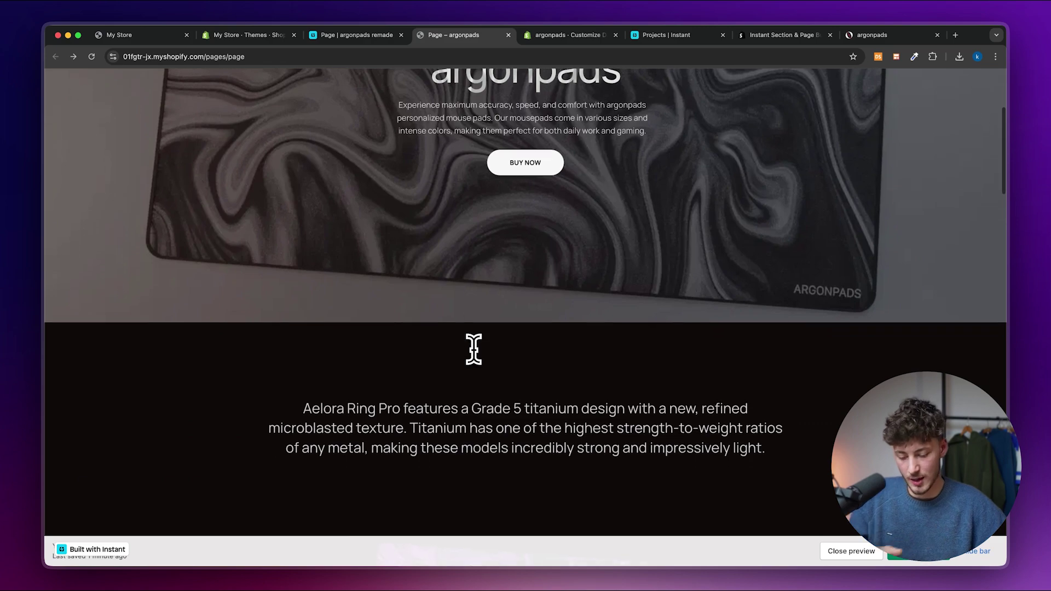
scroll(473, 351, "up", 10)
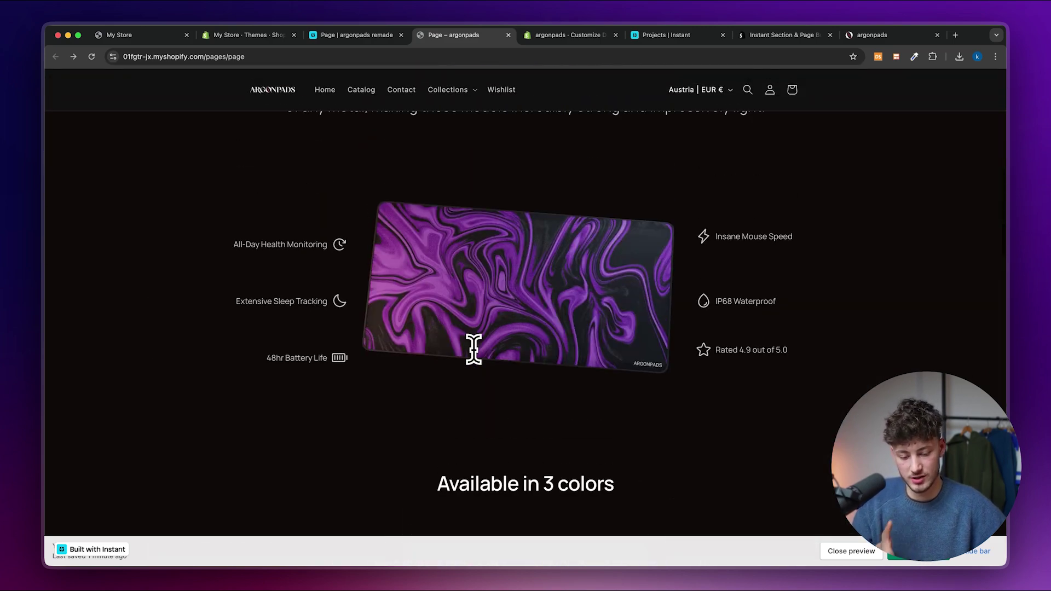
scroll(706, 270, "down", 15)
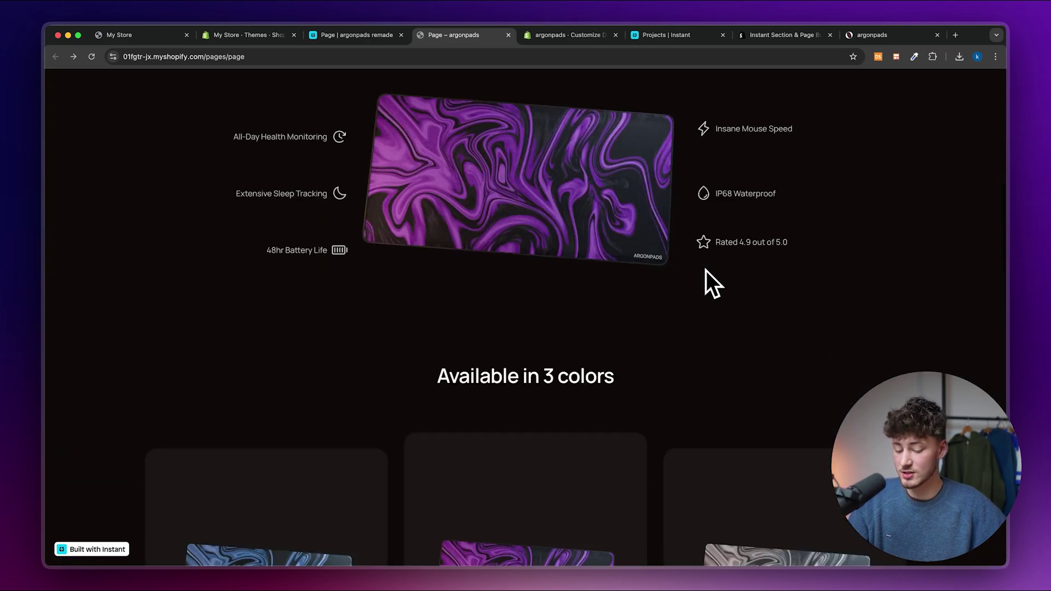
scroll(706, 270, "down", 5)
scroll(705, 270, "up", 1)
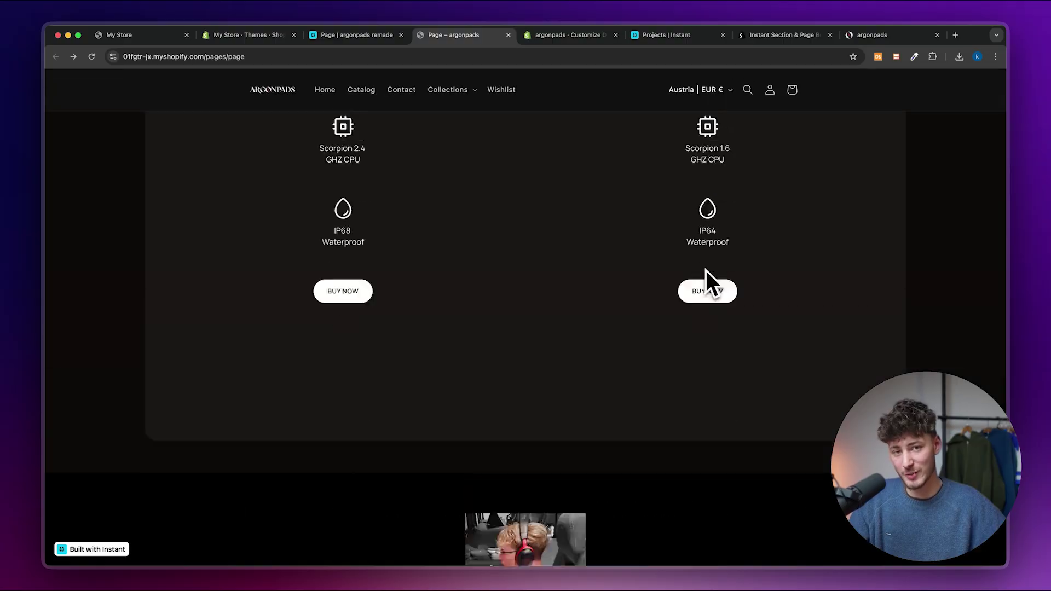